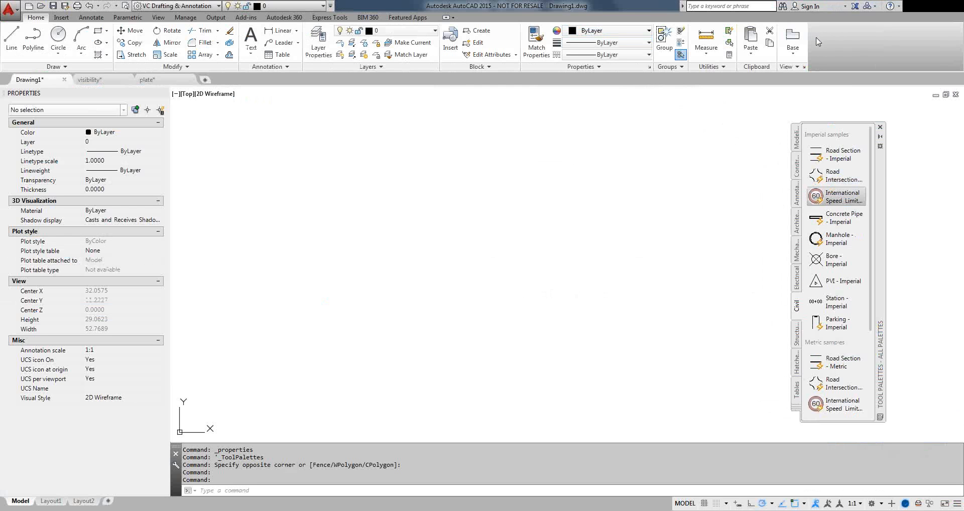
- Switch to the plate drawing and close the floating tool palettes
drag(884, 163, 456, 145)
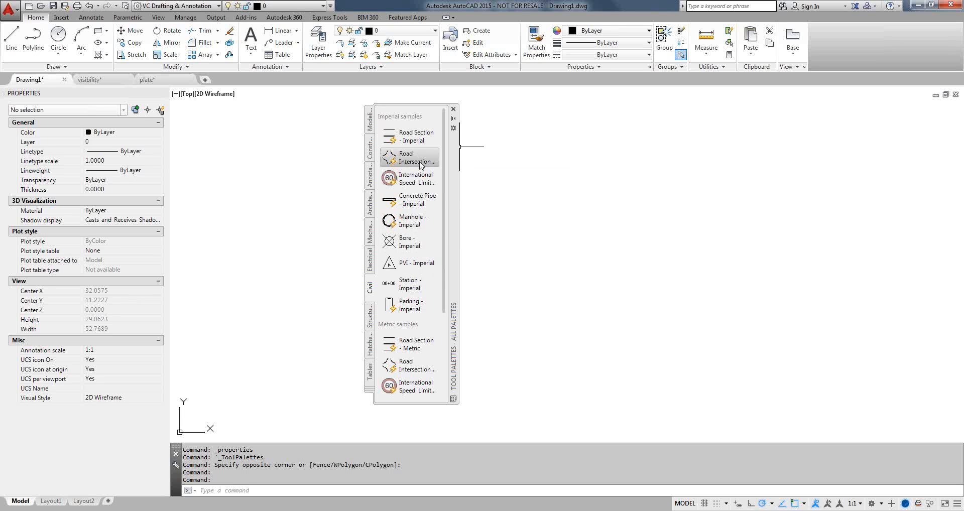
click(157, 82)
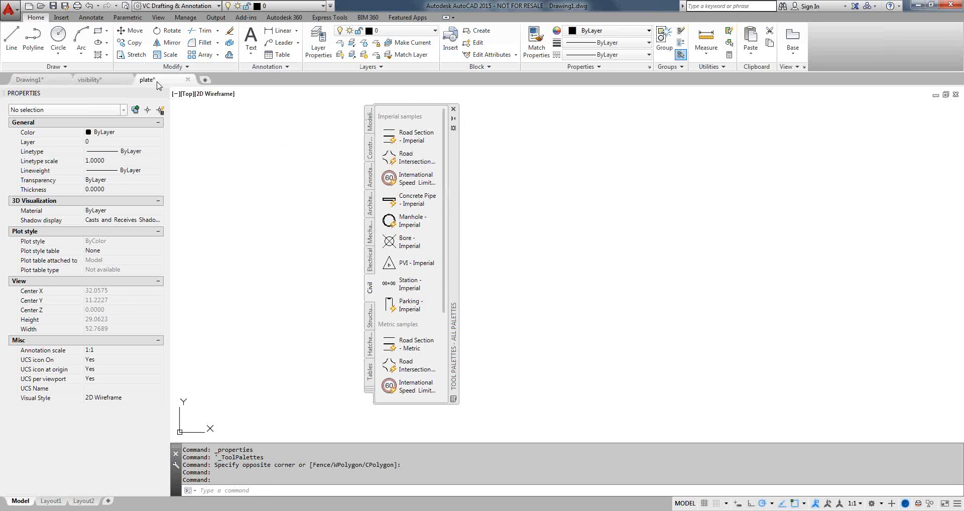
click(454, 109)
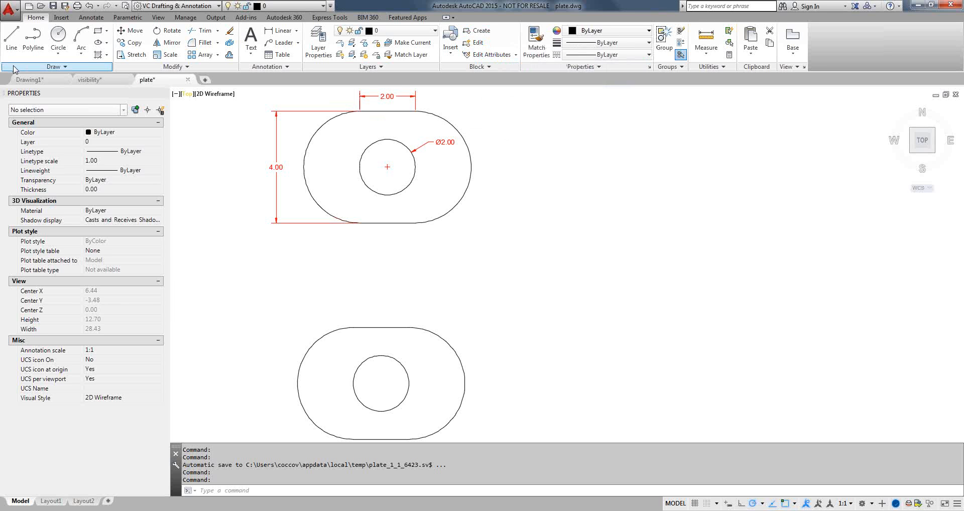
- Preview the Test and plate block definitions available for editing, without opening either of them
click(62, 18)
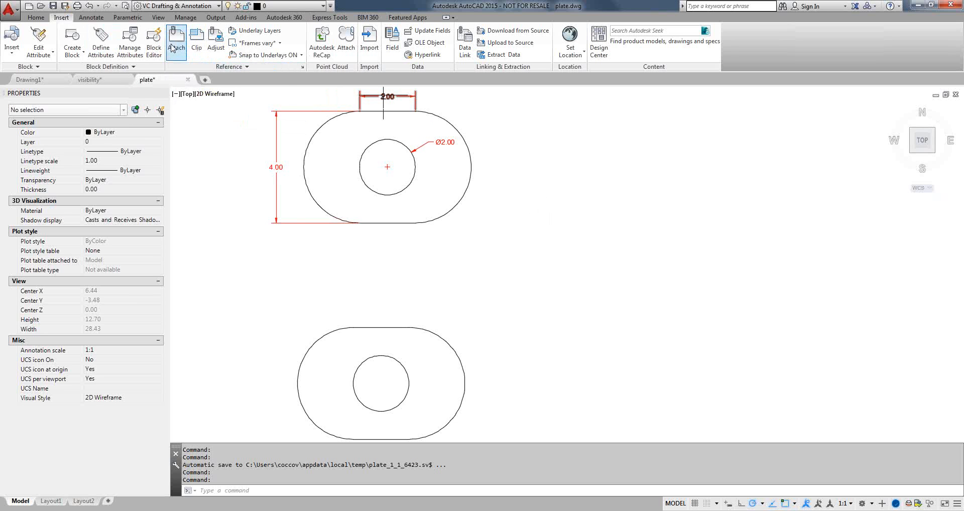
click(155, 43)
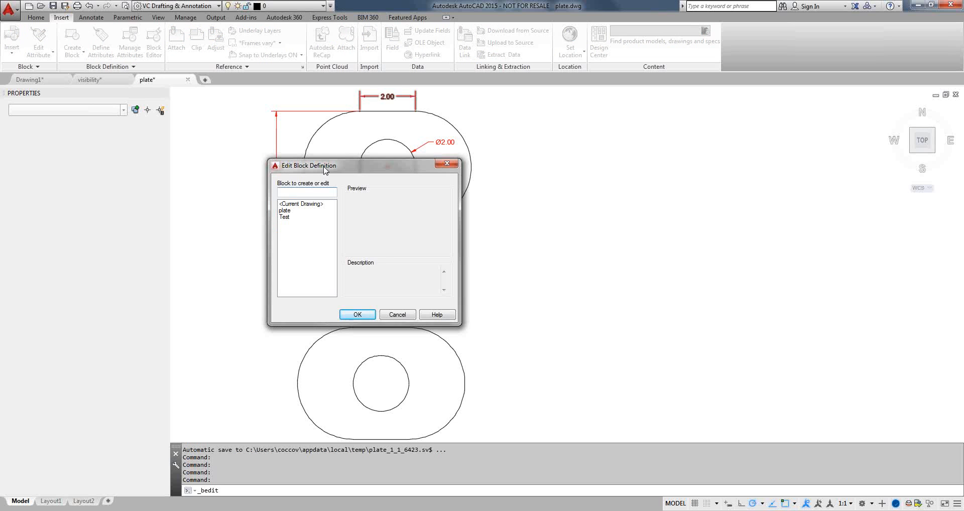
click(289, 219)
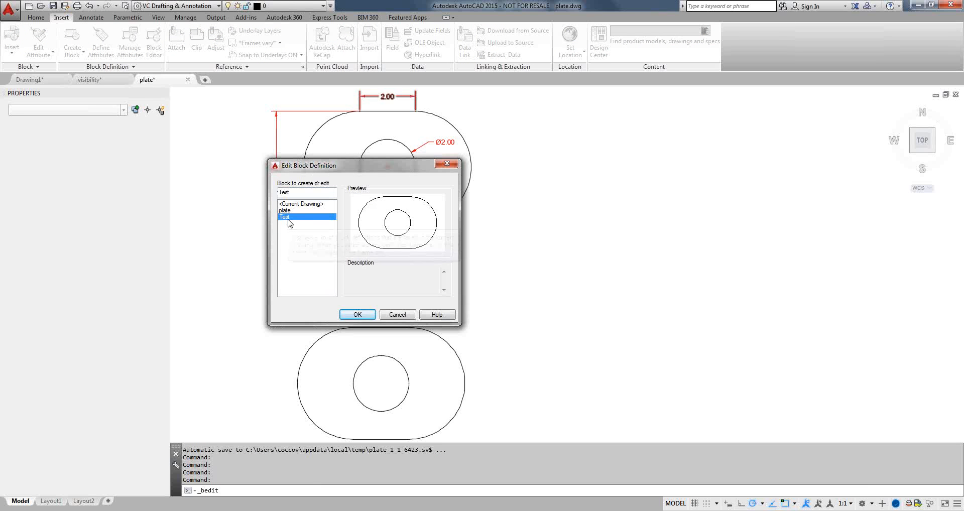
click(287, 210)
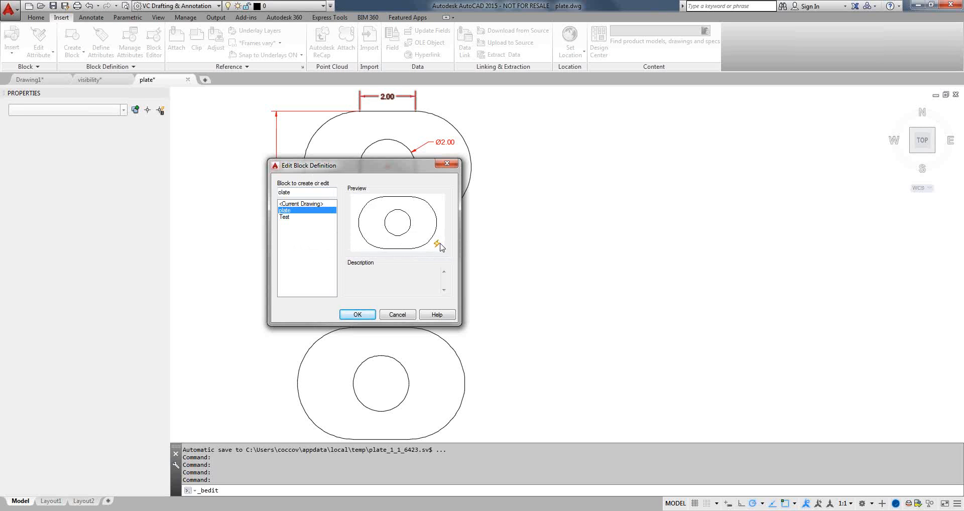
click(295, 218)
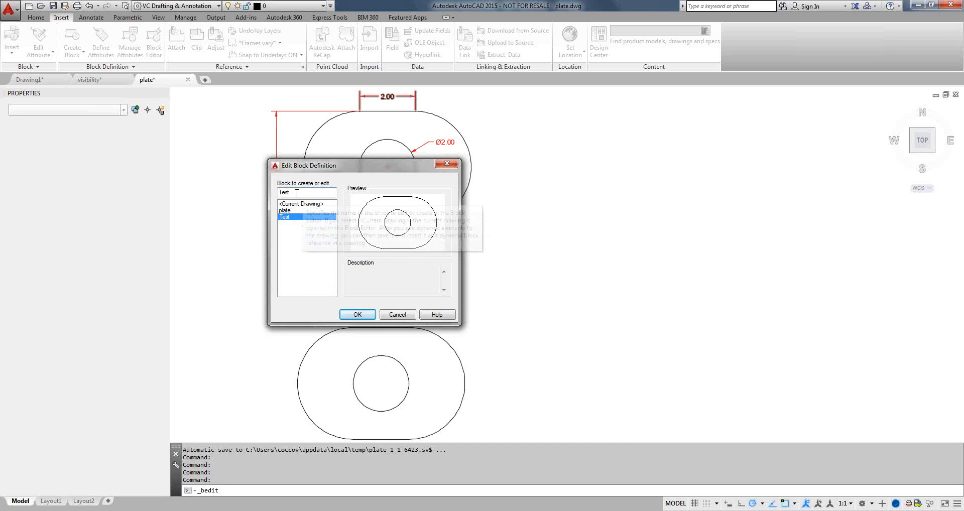
drag(297, 193, 275, 193)
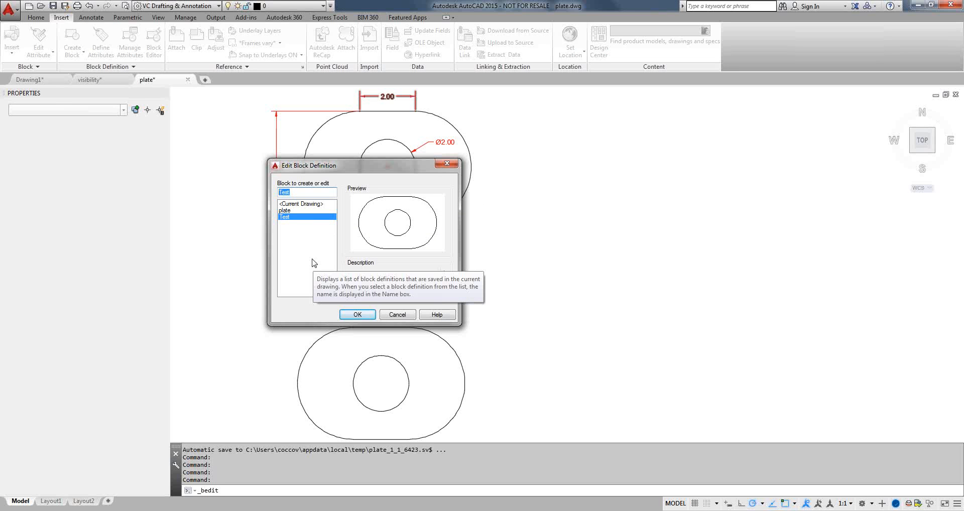
text(name)
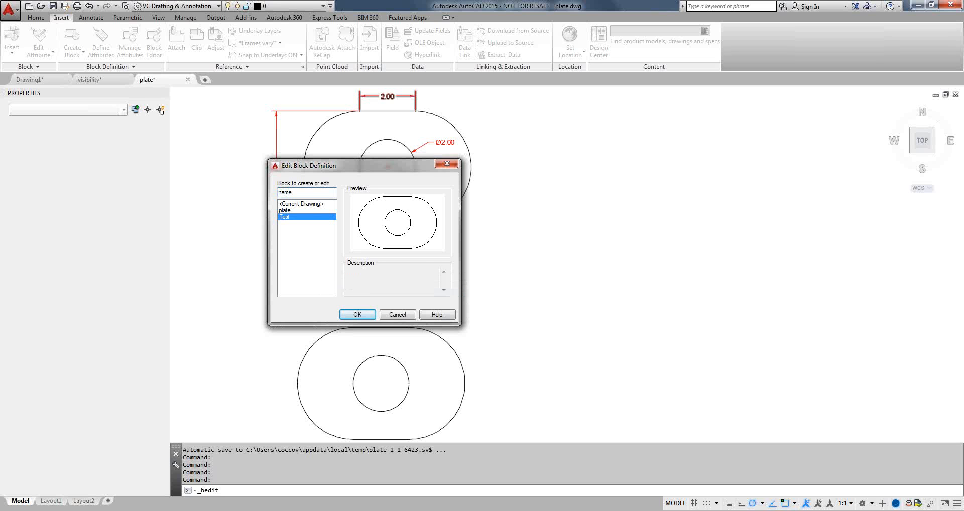
click(397, 317)
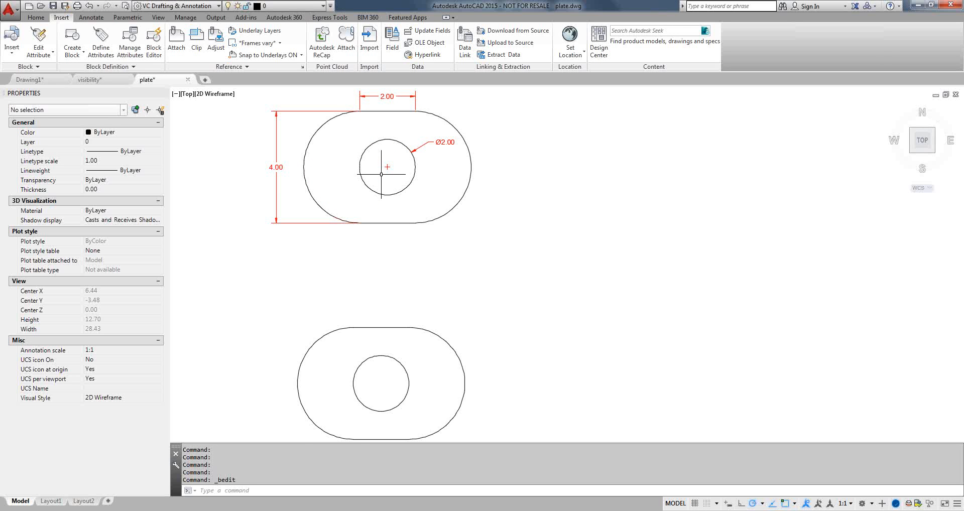
- Stretch the upper dynamic plate block lengthwise until its straight edge is 12.00 long, and clear the selection
click(408, 327)
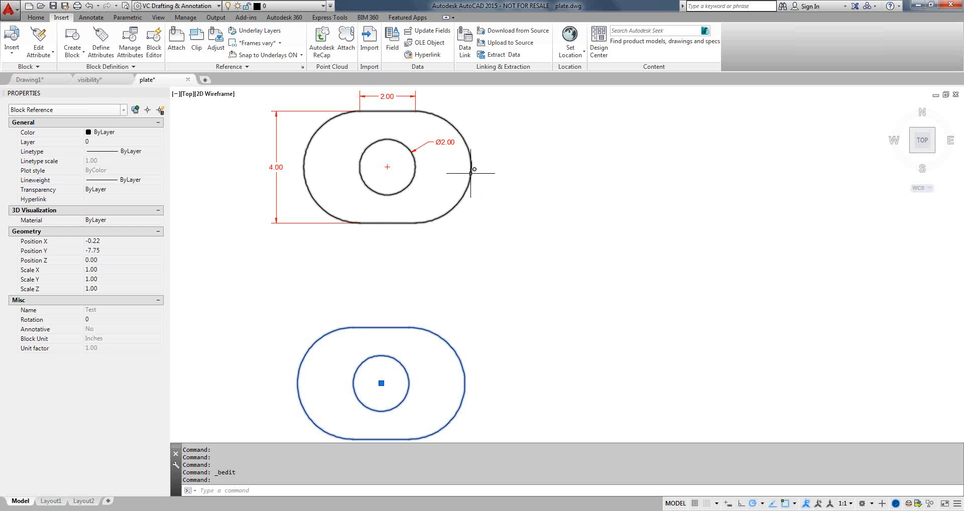
mouse_move(471, 173)
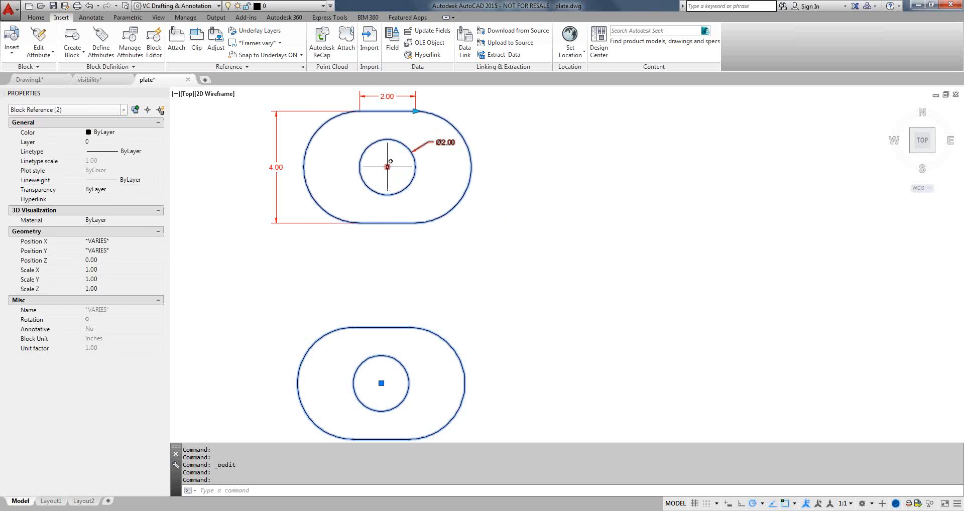
click(416, 110)
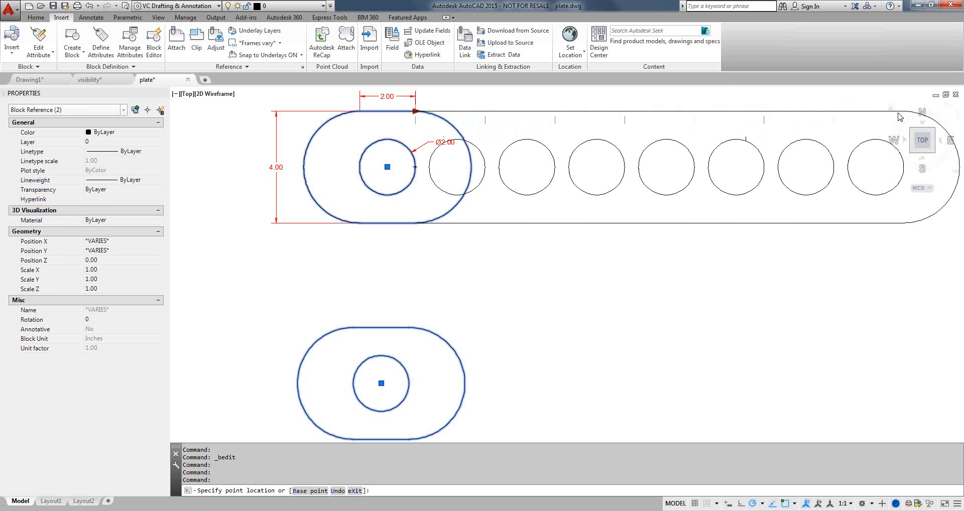
click(696, 111)
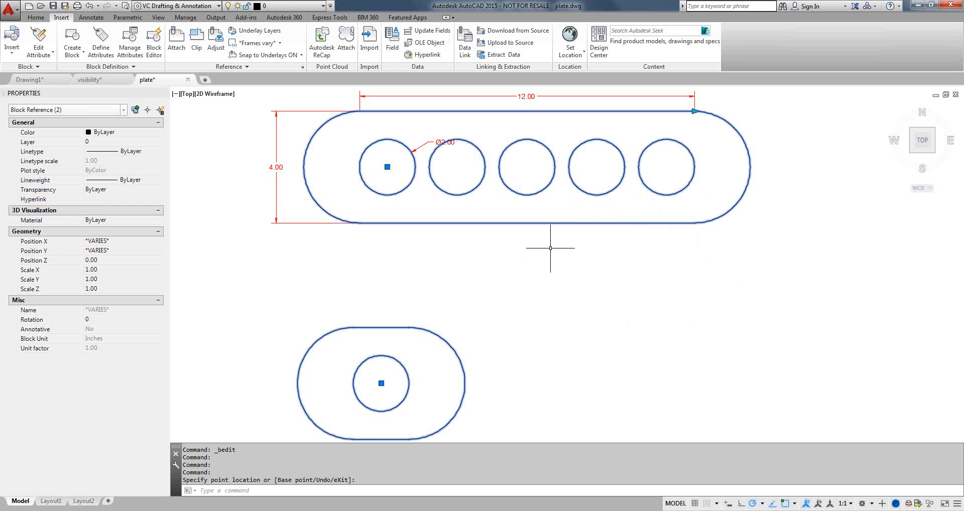
key(Escape)
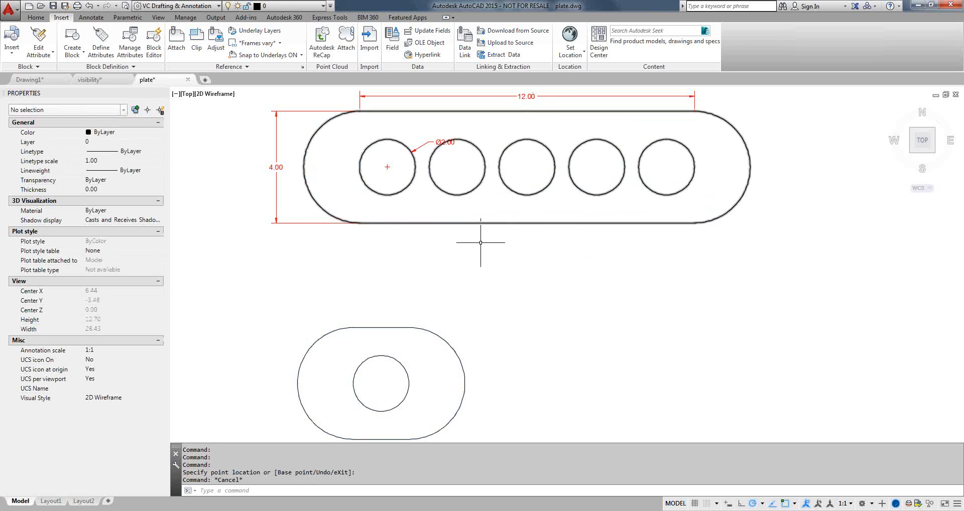
click(455, 355)
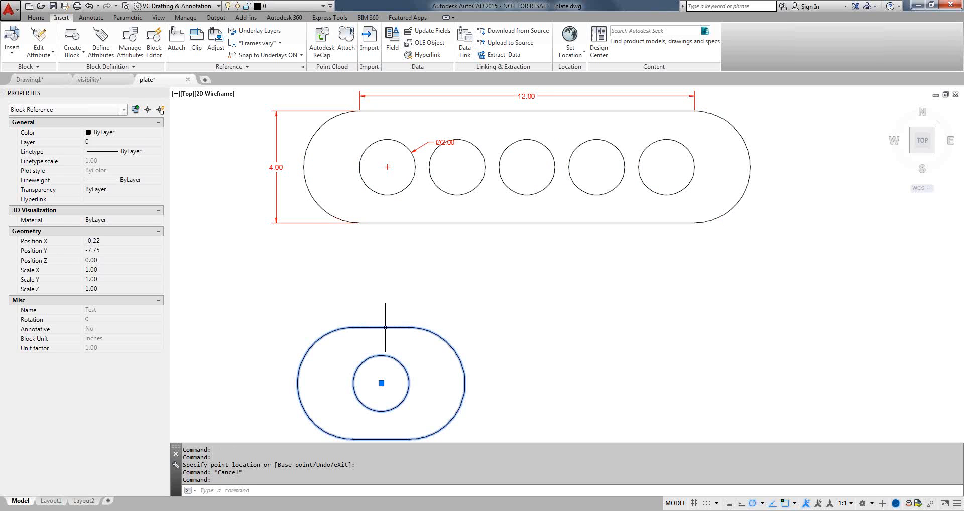
mouse_move(385, 328)
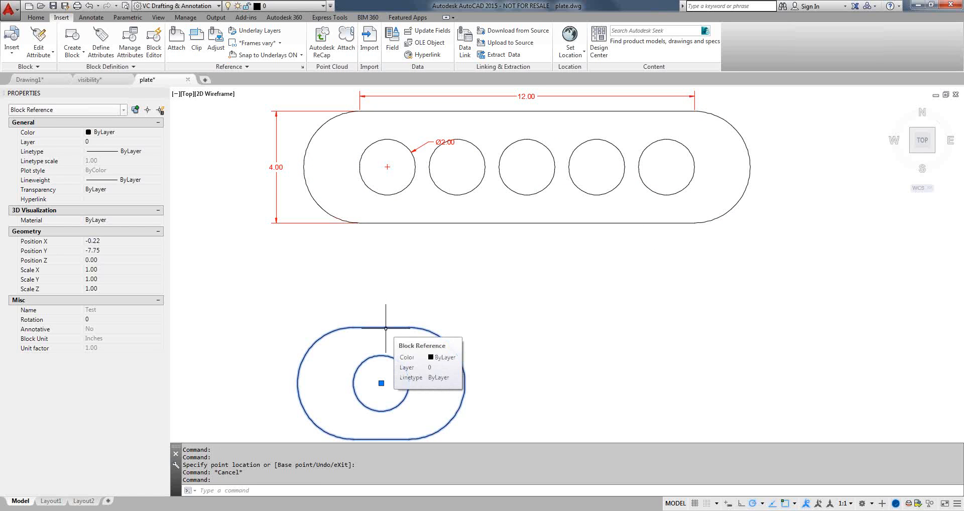
double_click(386, 329)
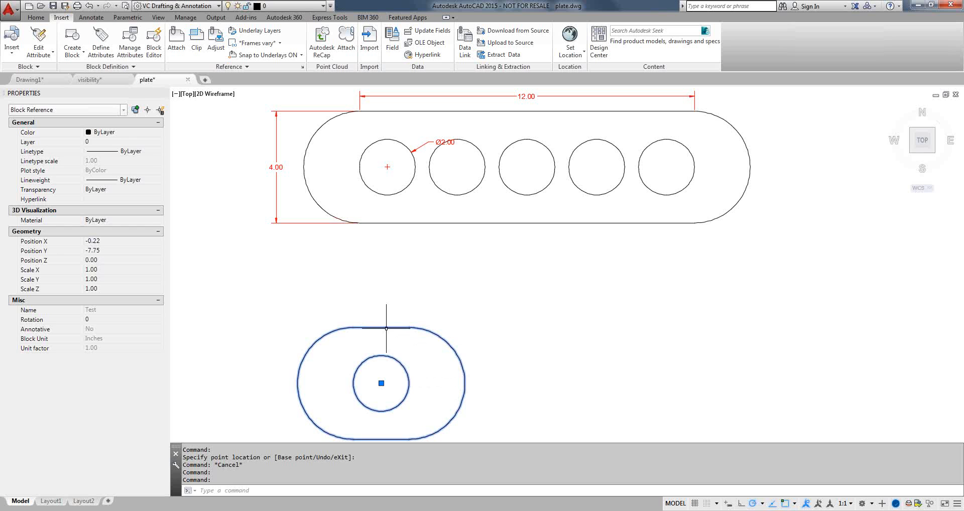
click(389, 329)
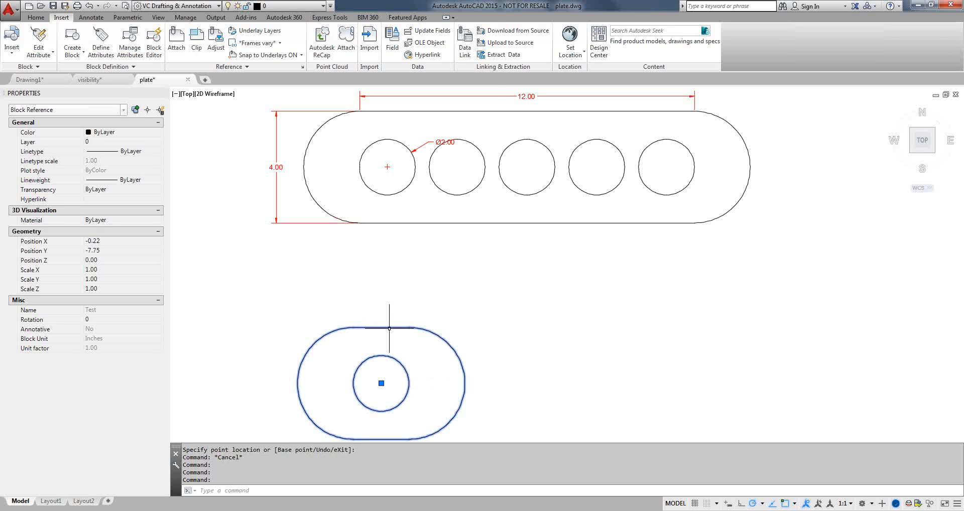
right_click(389, 328)
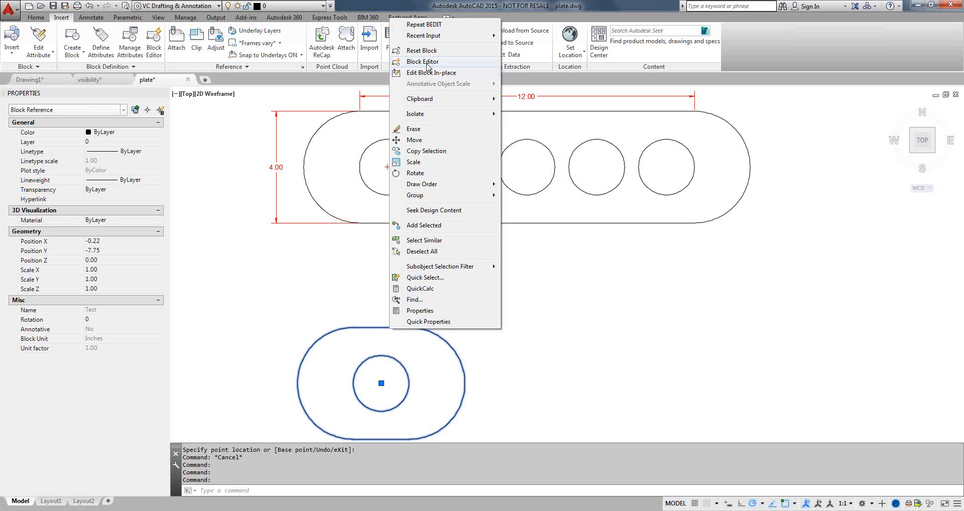
click(668, 389)
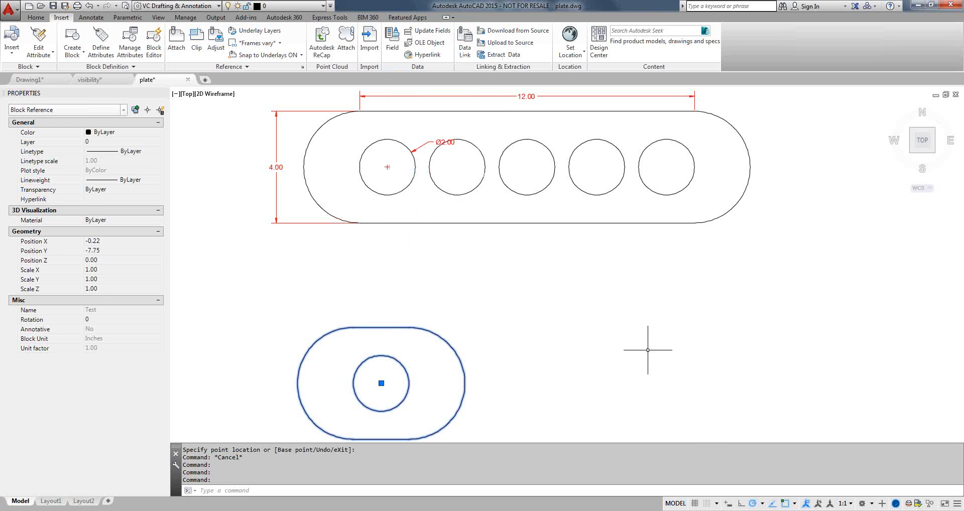
key(Escape)
- Reset the upper dynamic plate block to its default geometry
click(595, 222)
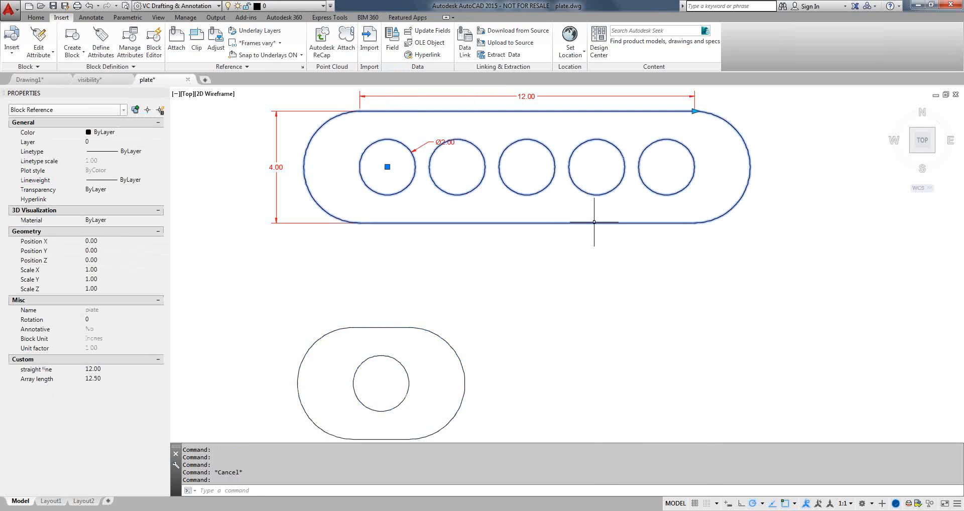
right_click(594, 222)
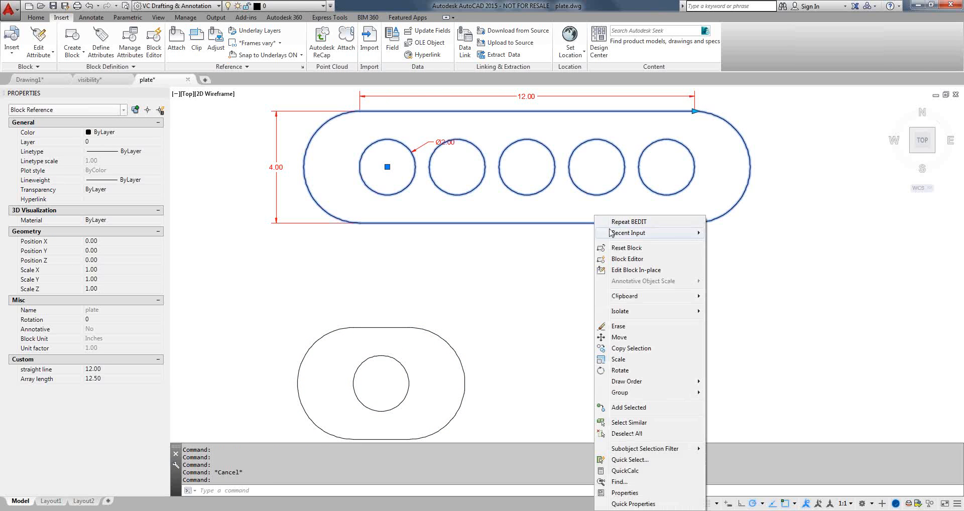
click(627, 248)
click(600, 216)
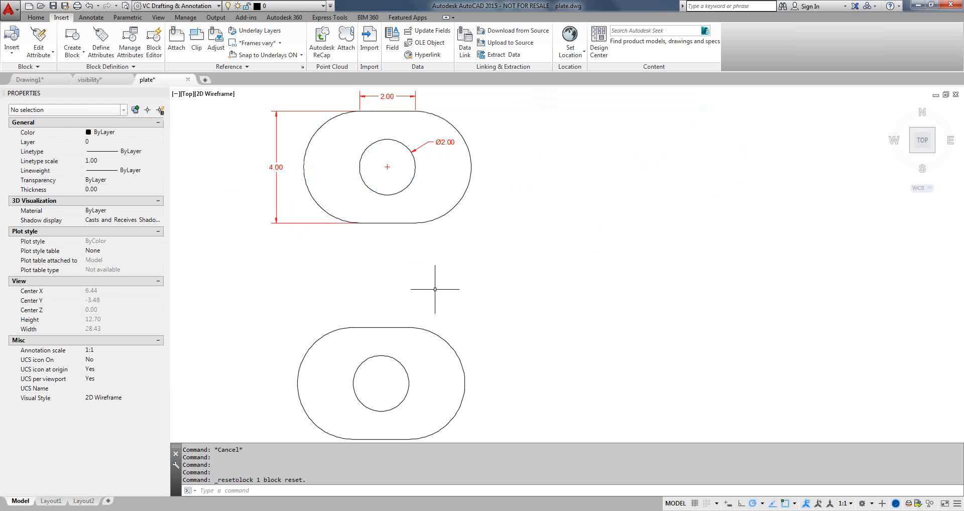
- Open the lower block's Test definition in the Block Editor
click(419, 329)
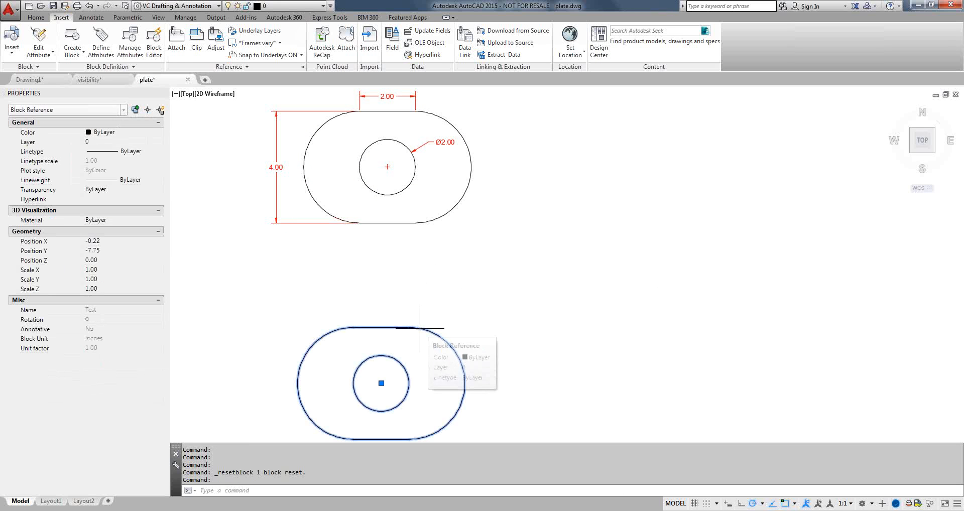
double_click(420, 329)
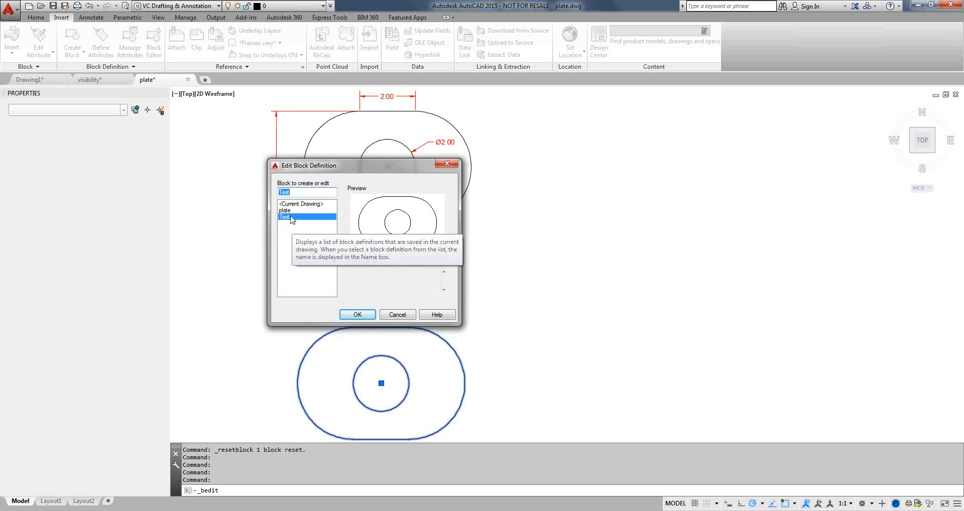
click(358, 315)
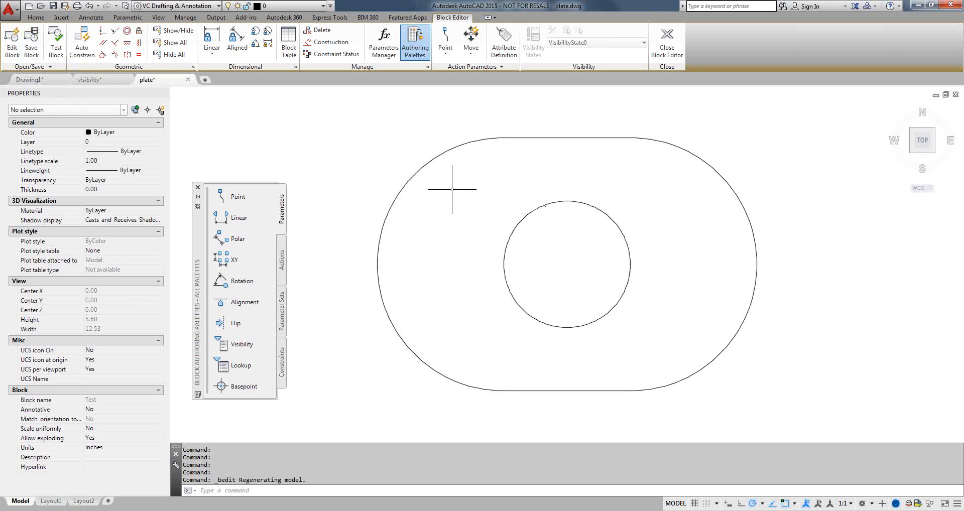
- Save a copy of the open block definition under the new name plate 2
click(49, 67)
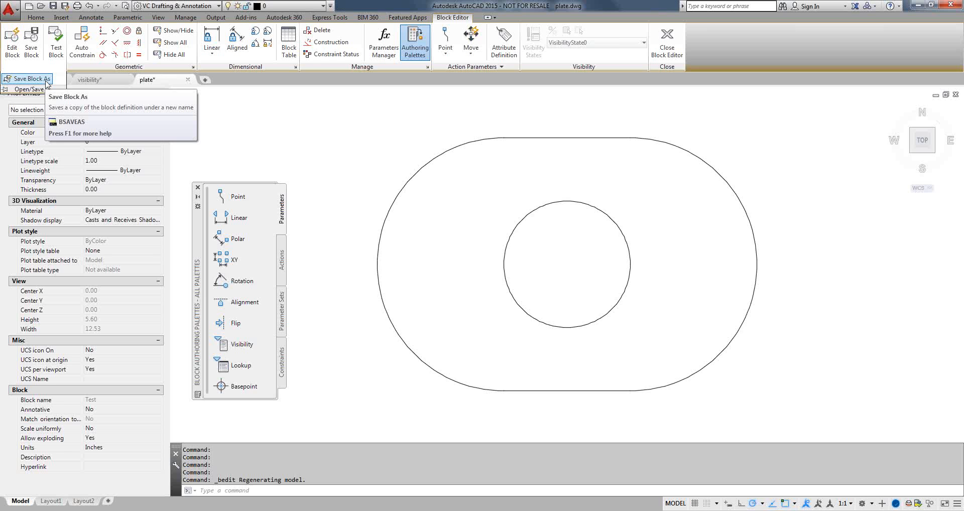
click(46, 81)
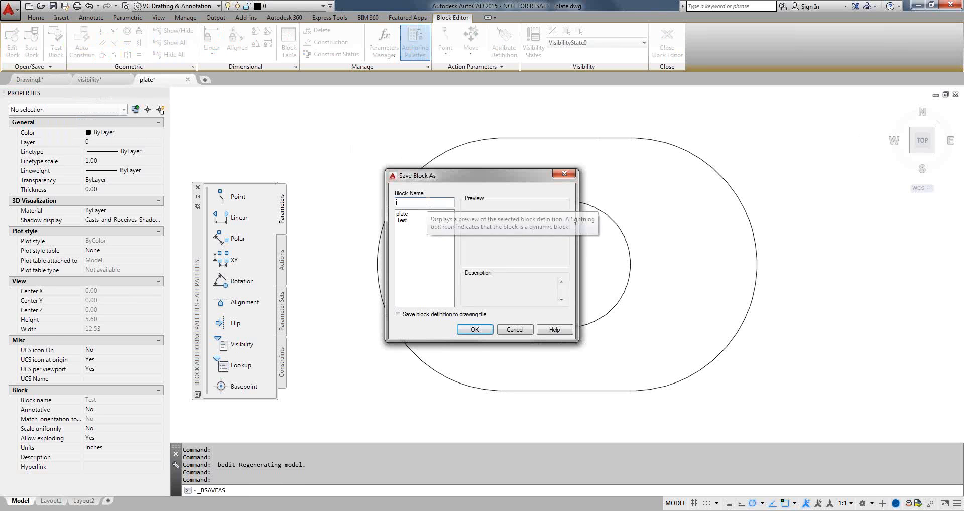
text(plate 2)
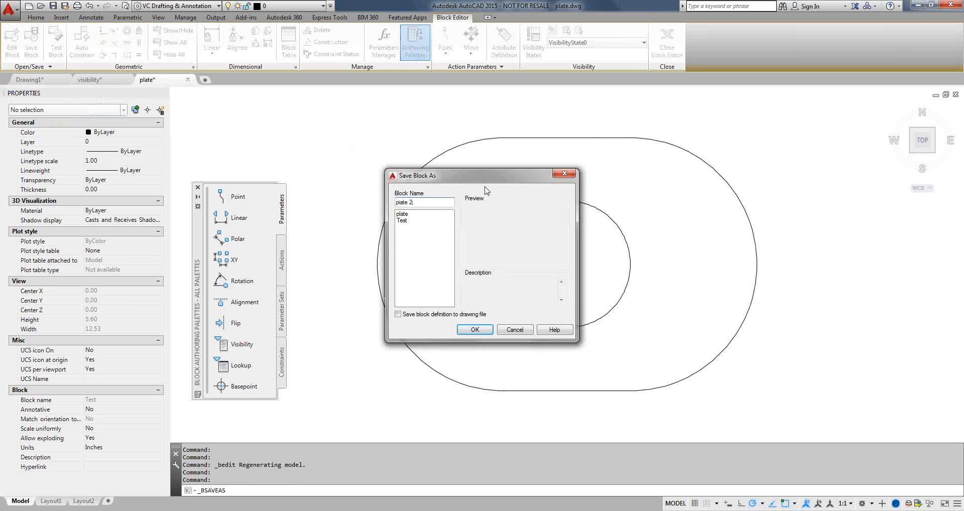
click(475, 330)
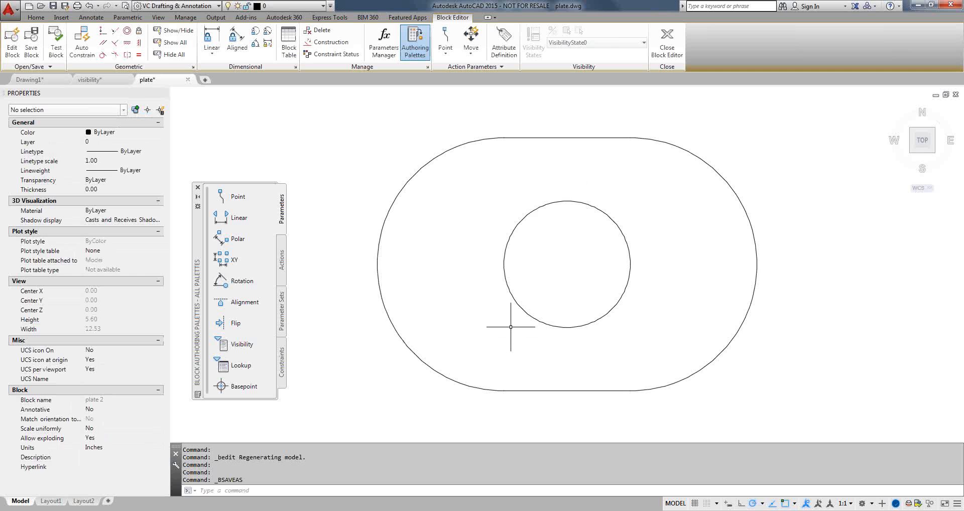
- Examine the properties of the plate's outer outline, leaving it deselected
click(459, 150)
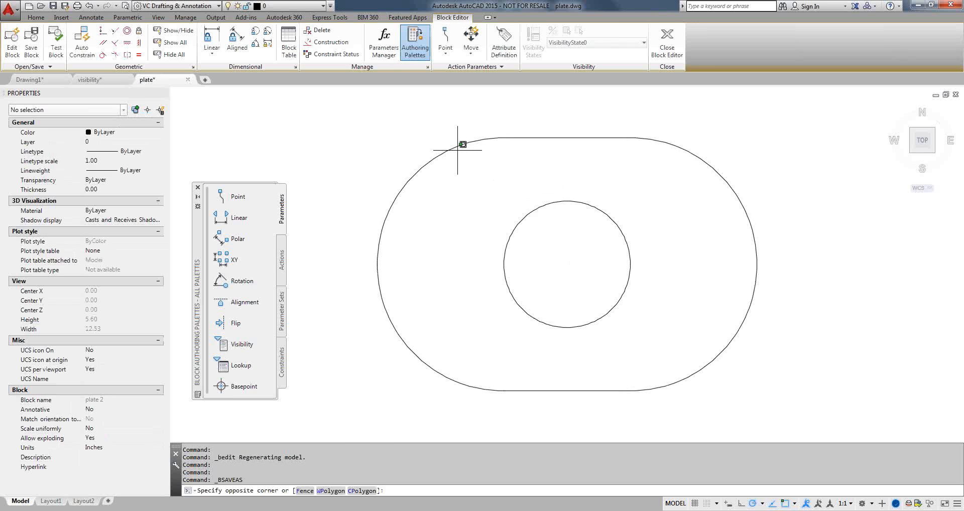
key(Escape)
click(524, 138)
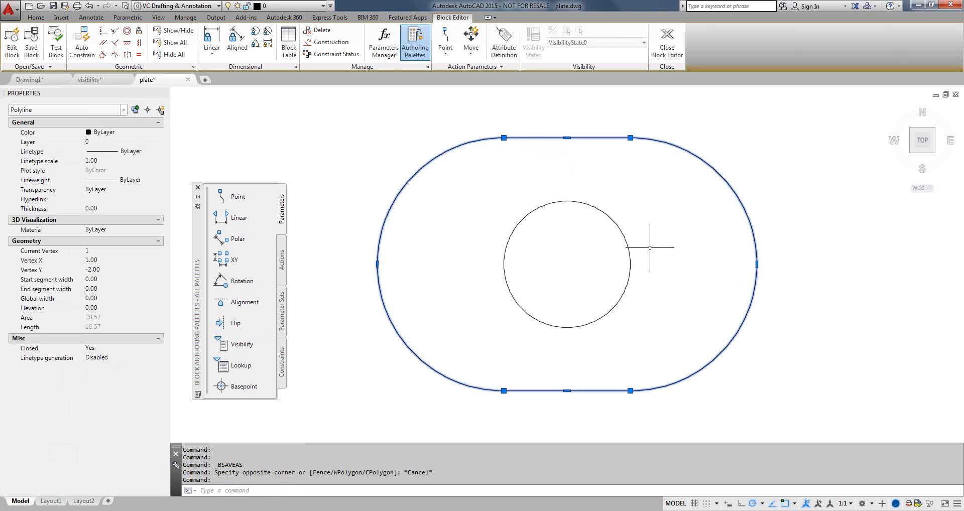
key(Escape)
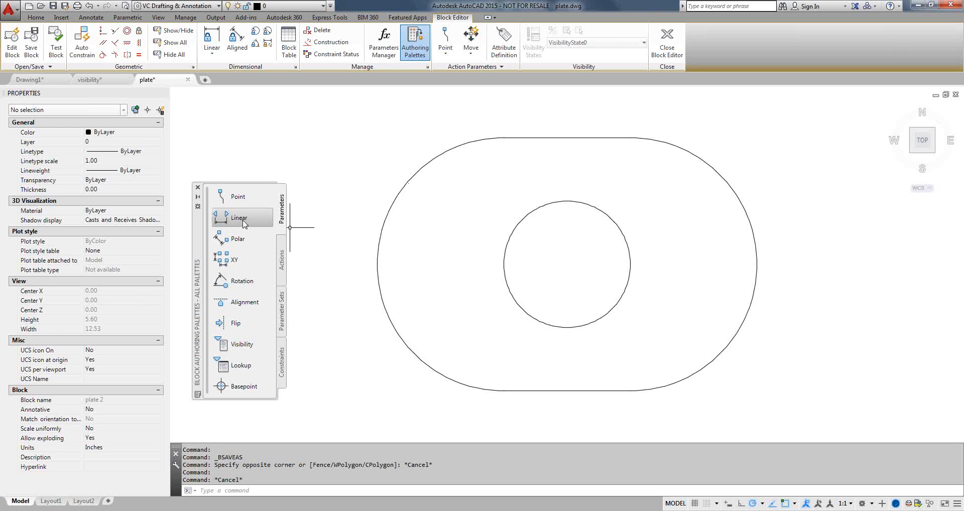
- Review the available parameters, actions, parameter sets and geometric constraints for authoring the dynamic block
click(282, 260)
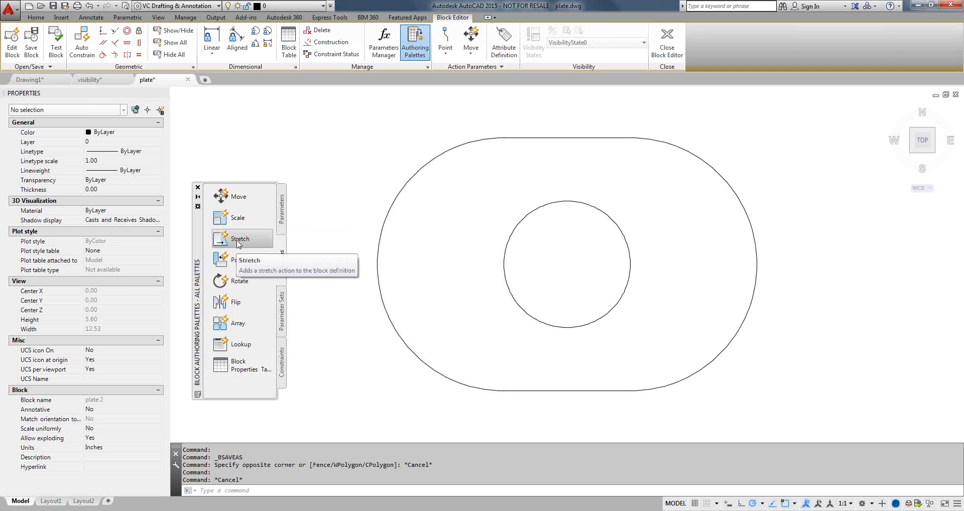
click(282, 221)
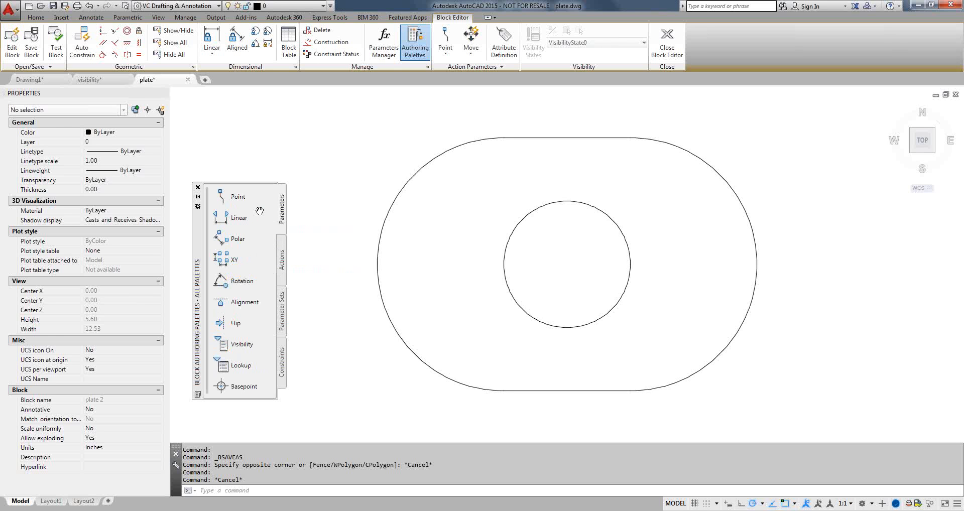
click(282, 261)
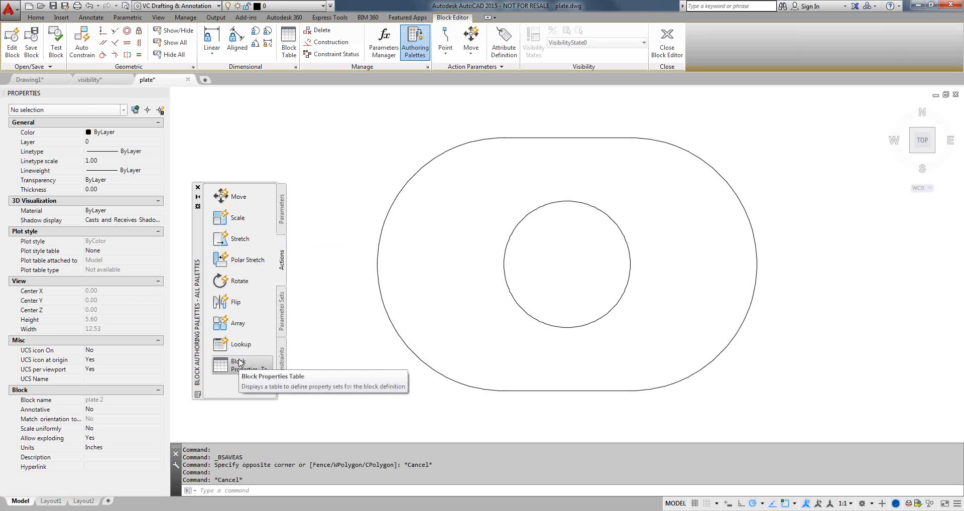
click(284, 326)
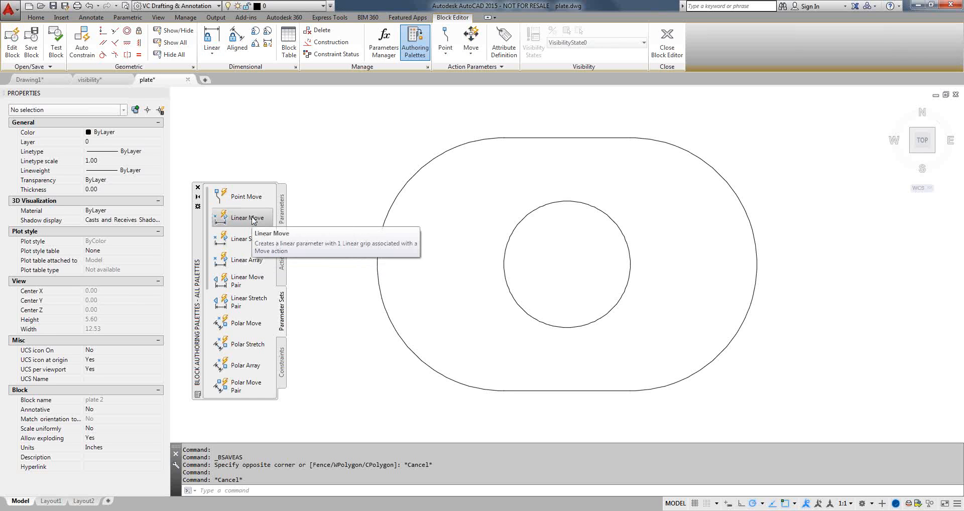
click(284, 220)
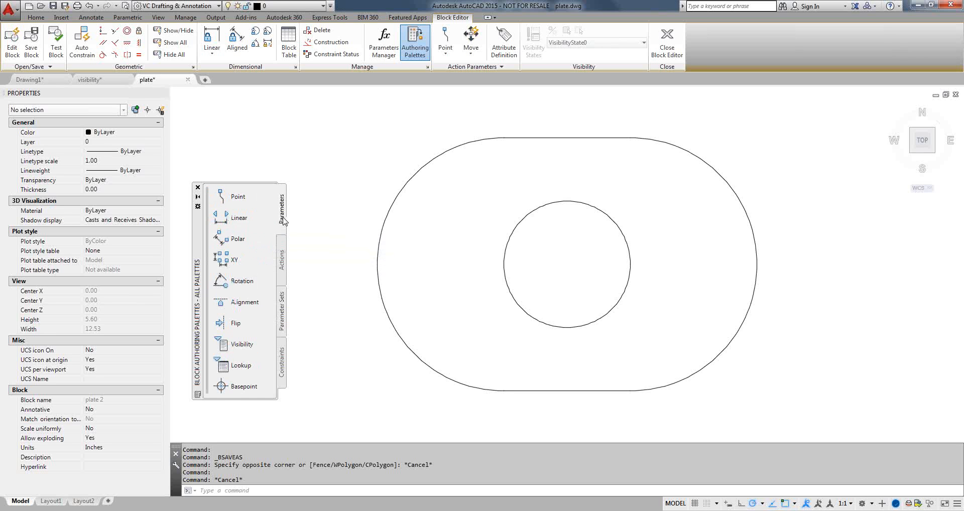
click(284, 271)
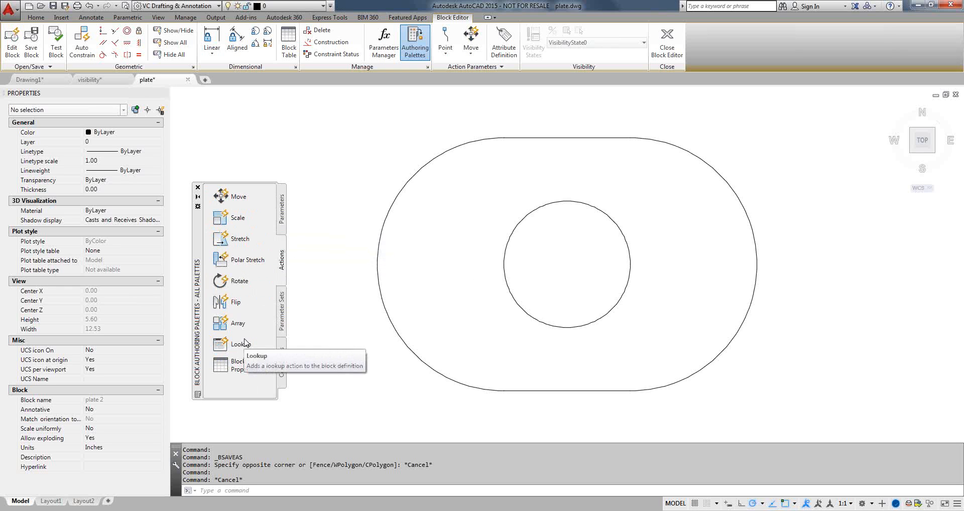
click(286, 361)
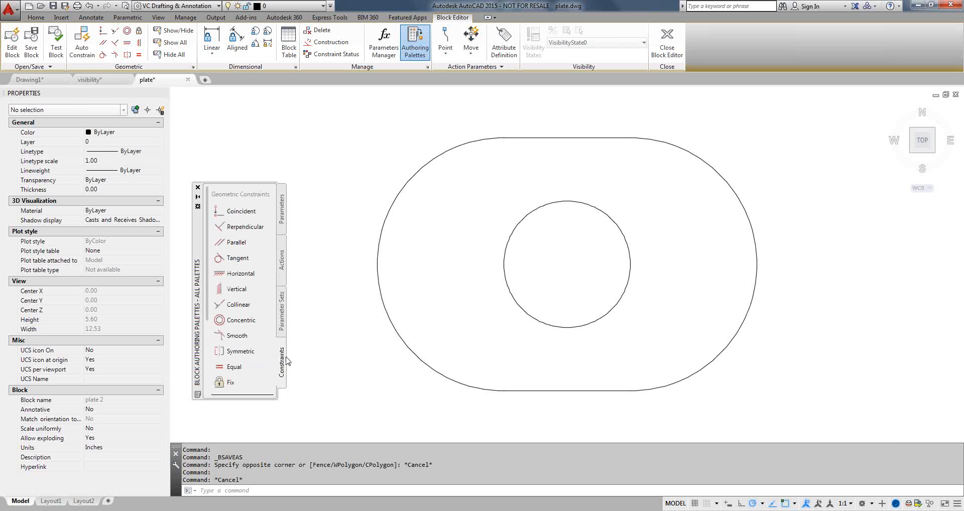
- Add a linear parameter across the endpoints of the plate's upper straight edge, with its label about 0.28 above
click(284, 220)
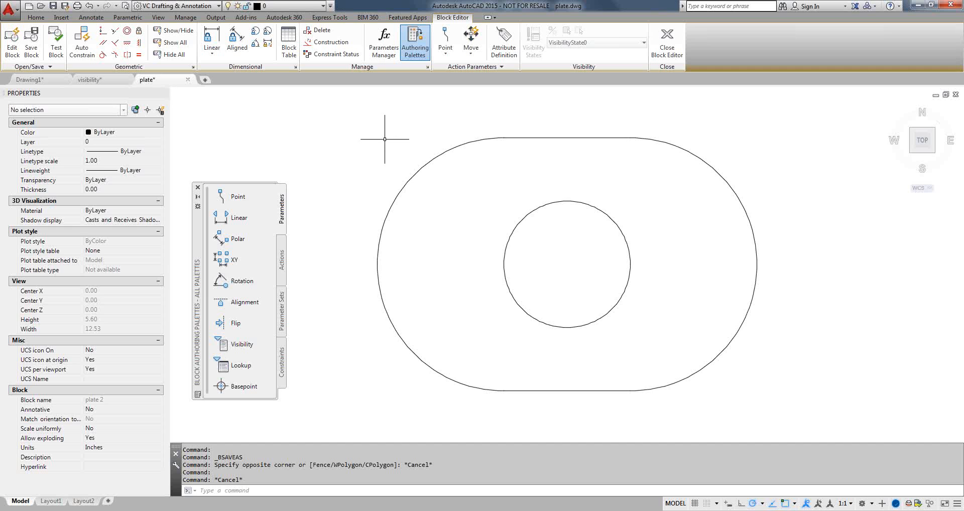
click(225, 224)
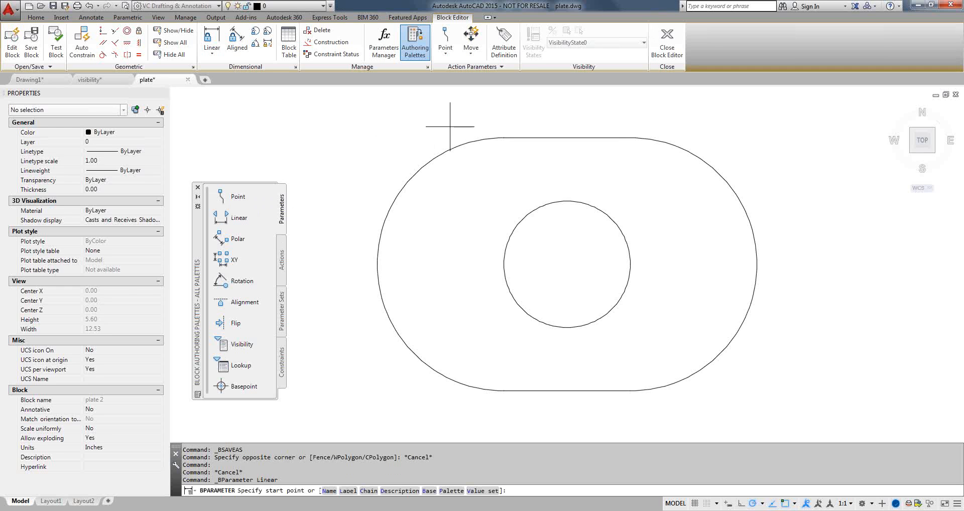
click(504, 137)
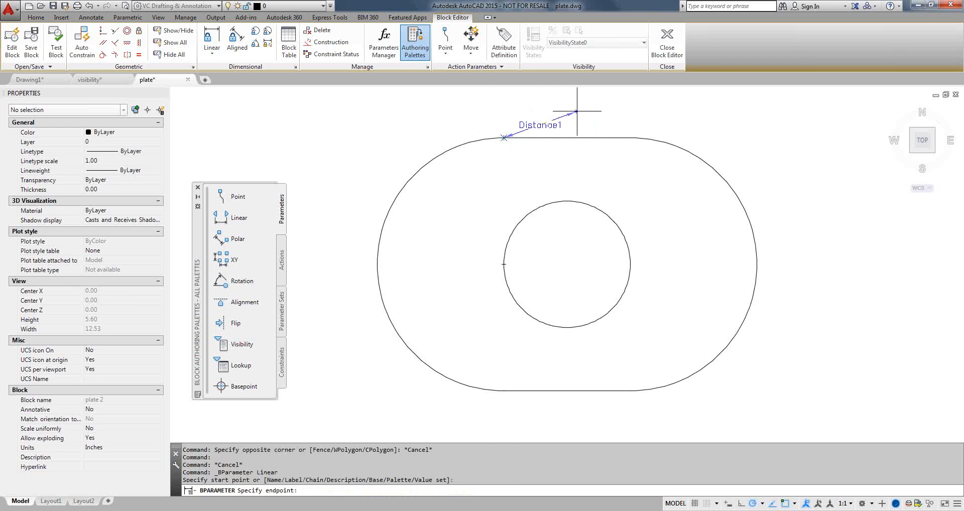
click(630, 138)
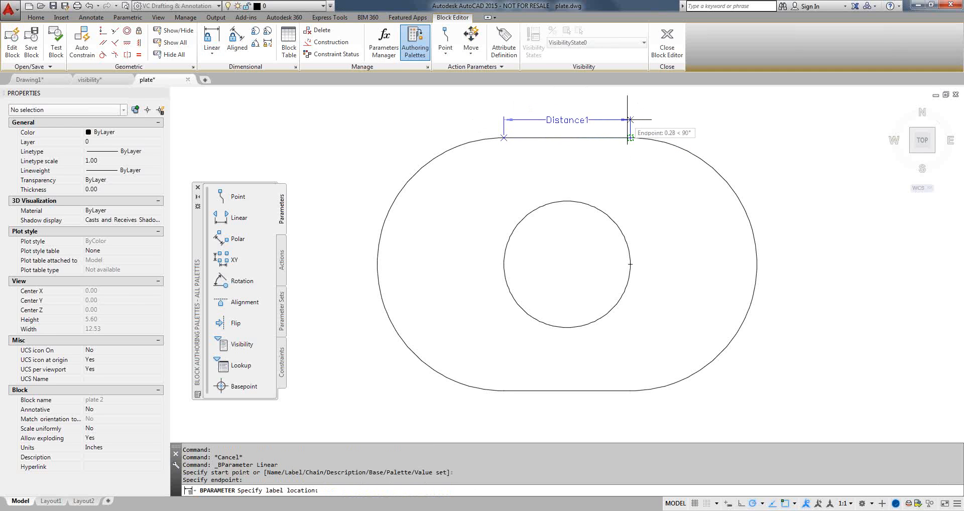
click(627, 120)
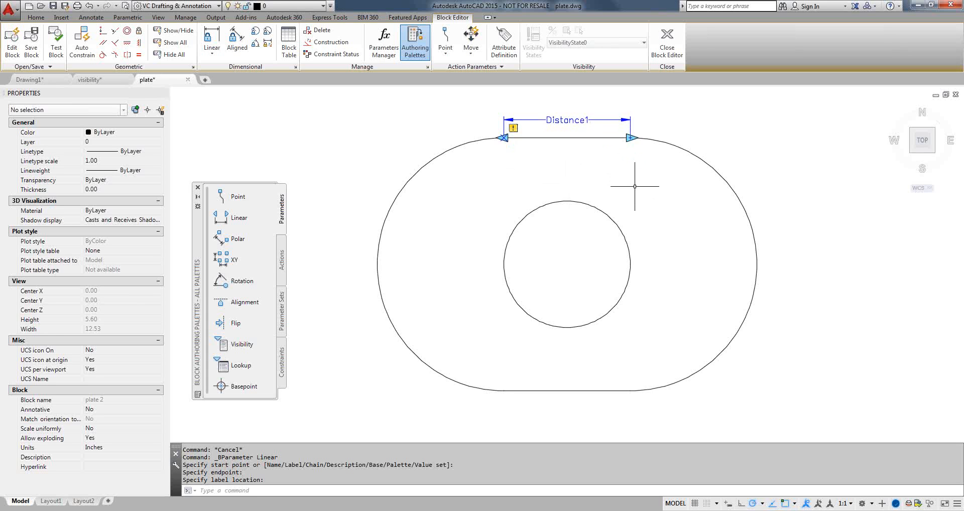
- Rename the linear parameter on the plate's upper edge to Length of Block
mouse_move(514, 128)
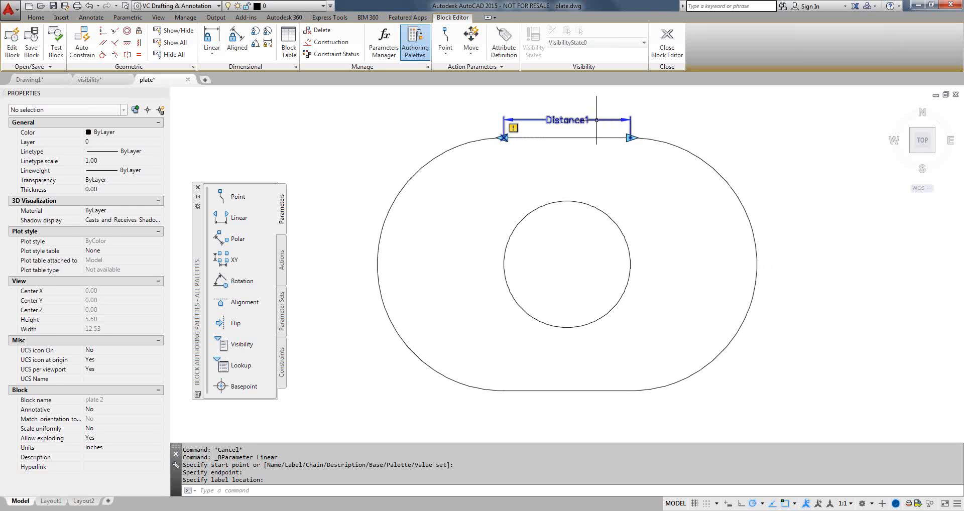
click(597, 120)
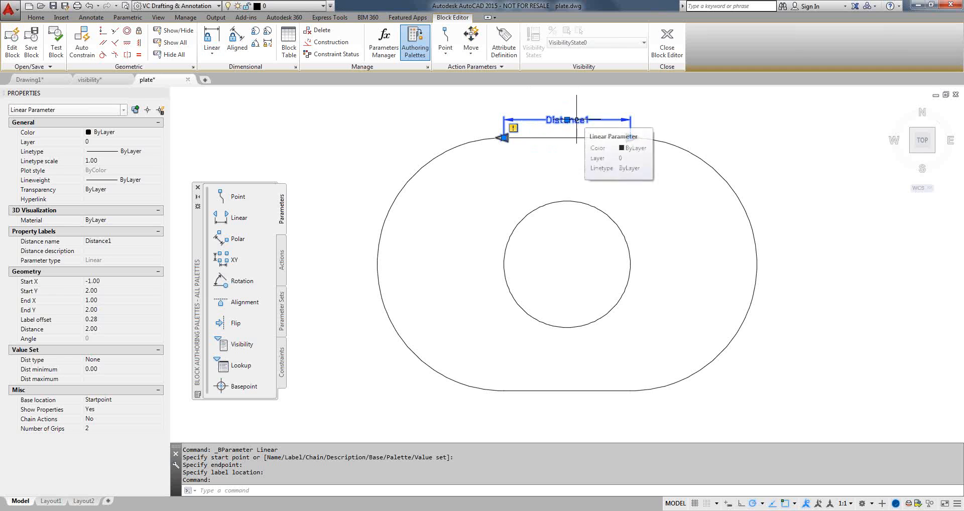
click(116, 242)
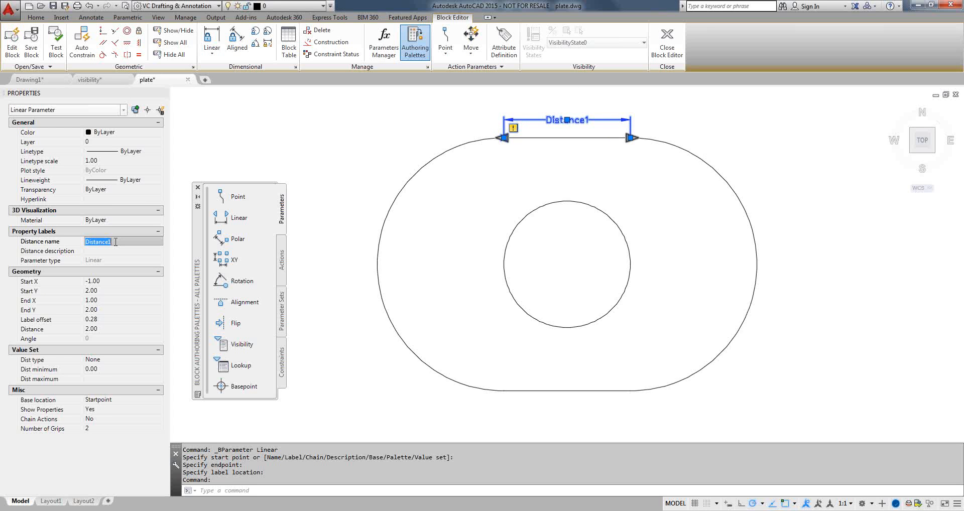
text(Length of Block)
key(Return)
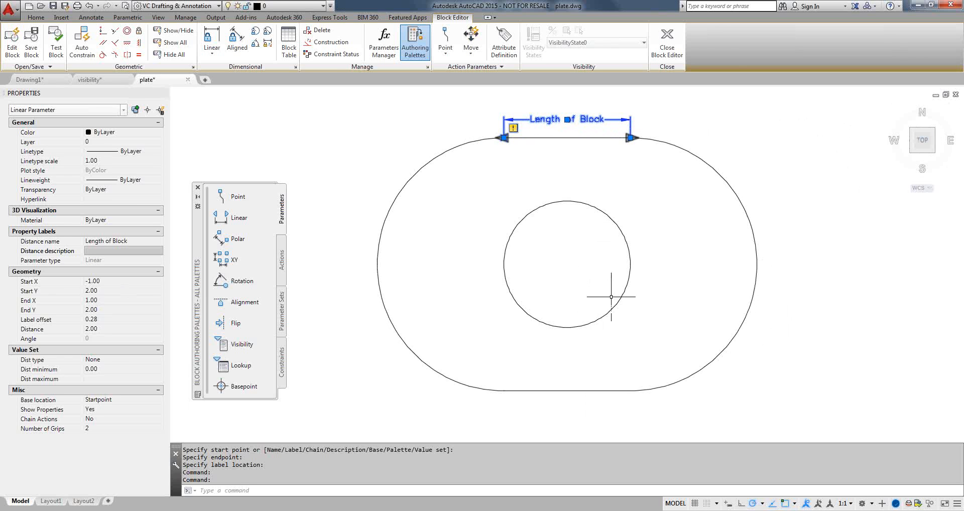
- Set the Length of Block parameter's distance type to Increment with a distance increment of 2.5
click(114, 359)
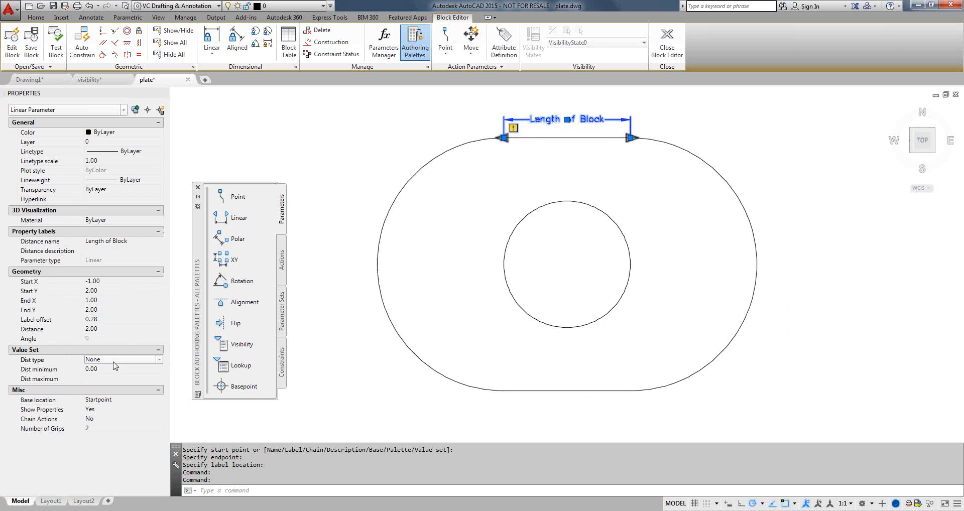
click(114, 361)
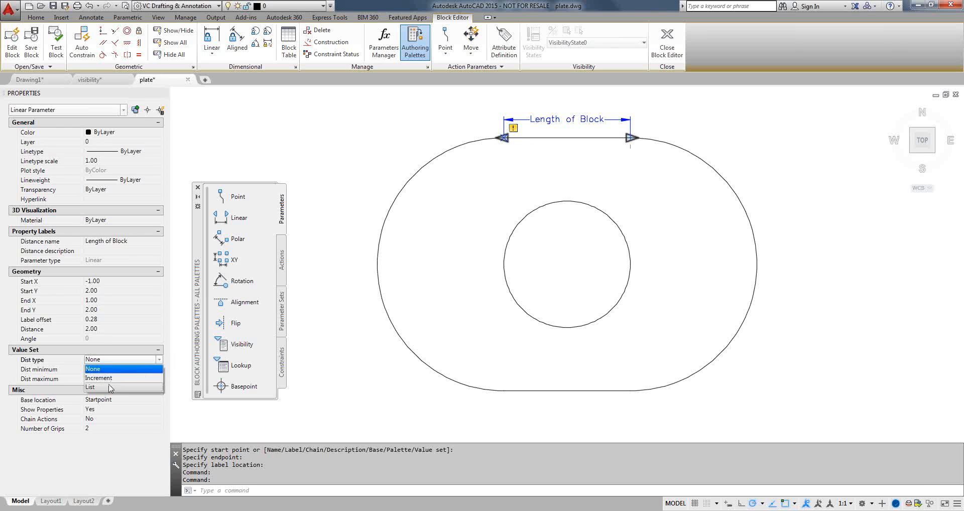
click(111, 383)
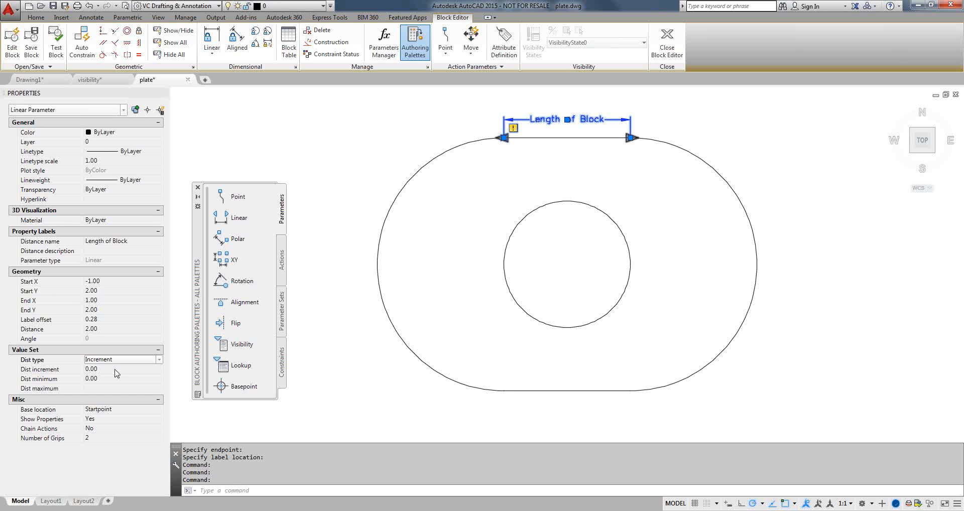
click(116, 369)
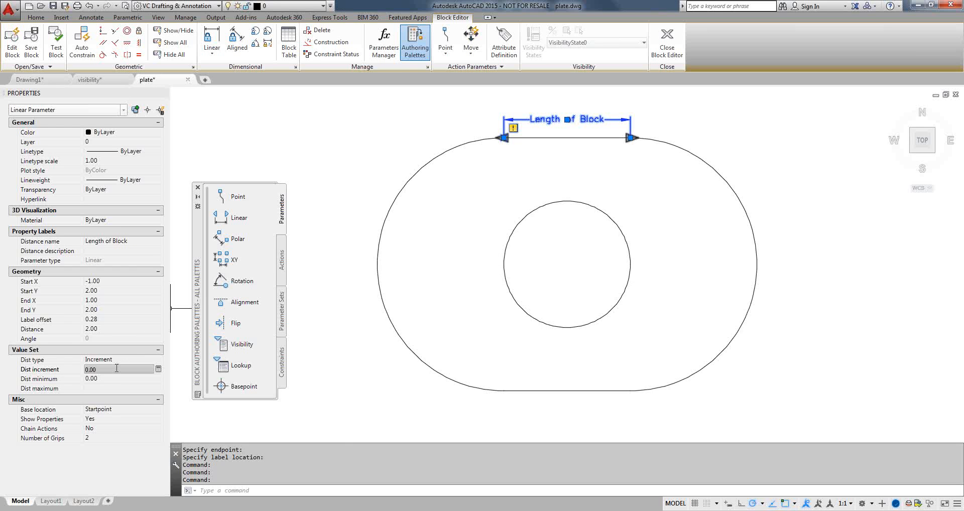
text(2.)
double_click(111, 369)
text(22.5)
- Limit the Length of Block parameter to a minimum distance of 2 and a maximum of 20, then deselect it
click(122, 380)
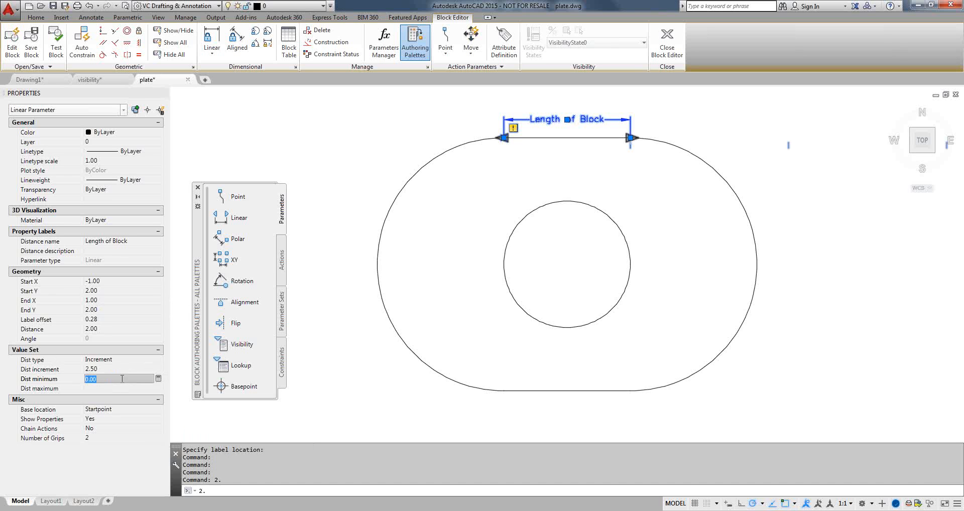
text(2)
click(119, 385)
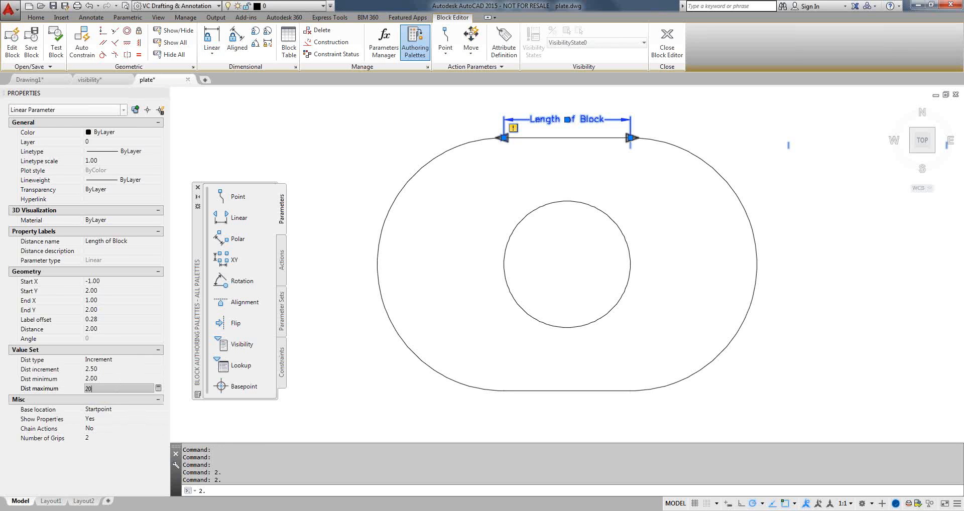
text(20)
key(Return)
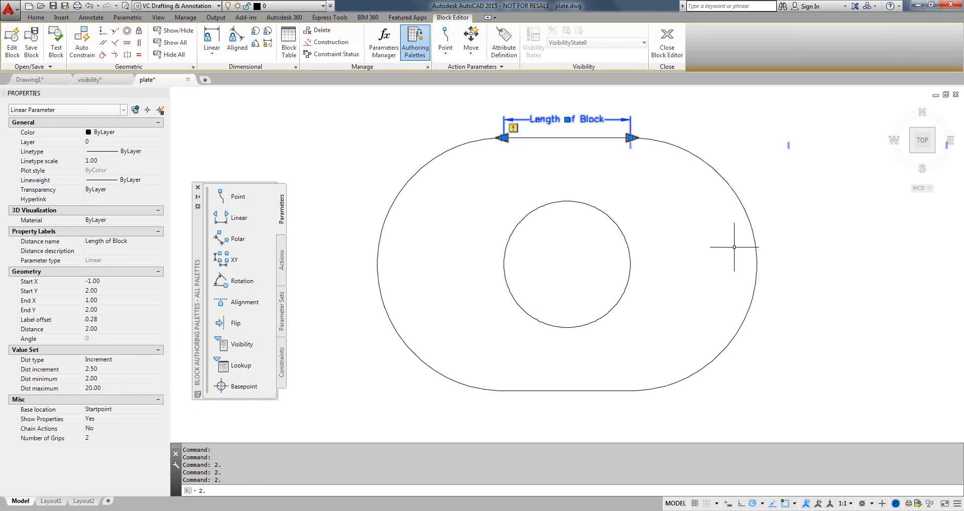
key(Escape)
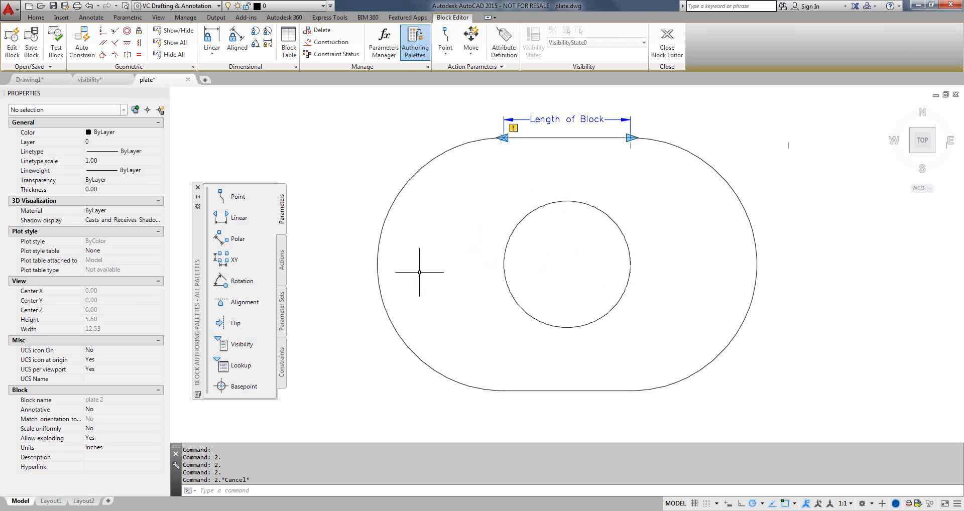
- Add a horizontal linear parameter 2.5 long from the hole's left quadrant toward the right, with its label just above
click(254, 223)
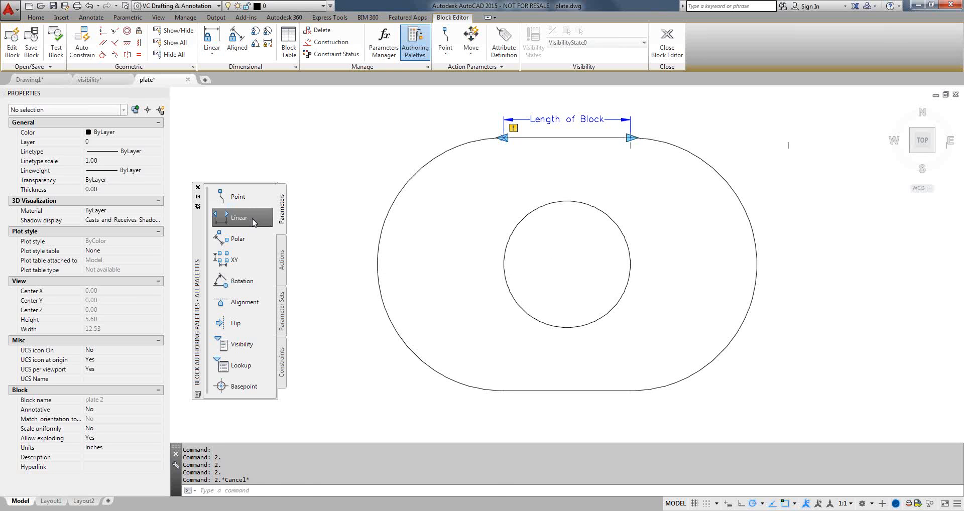
click(504, 265)
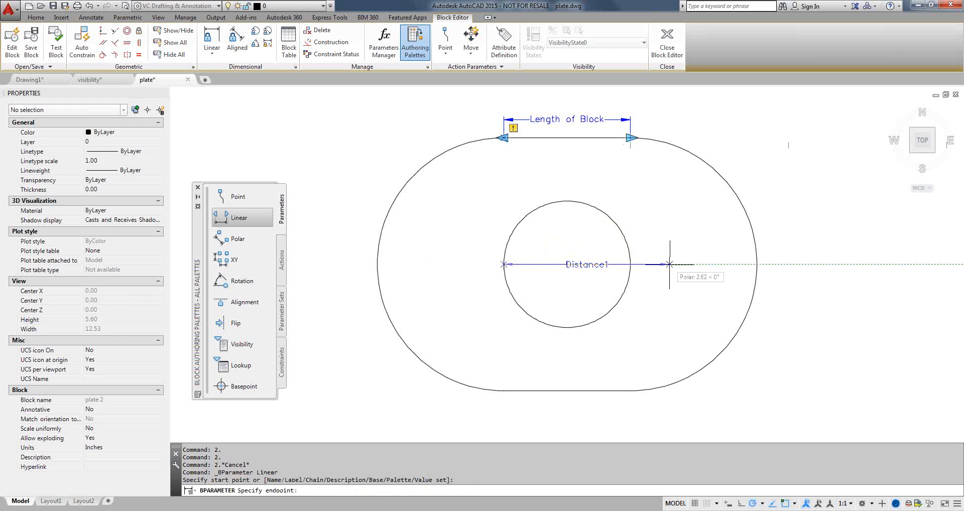
text(2.5)
key(Return)
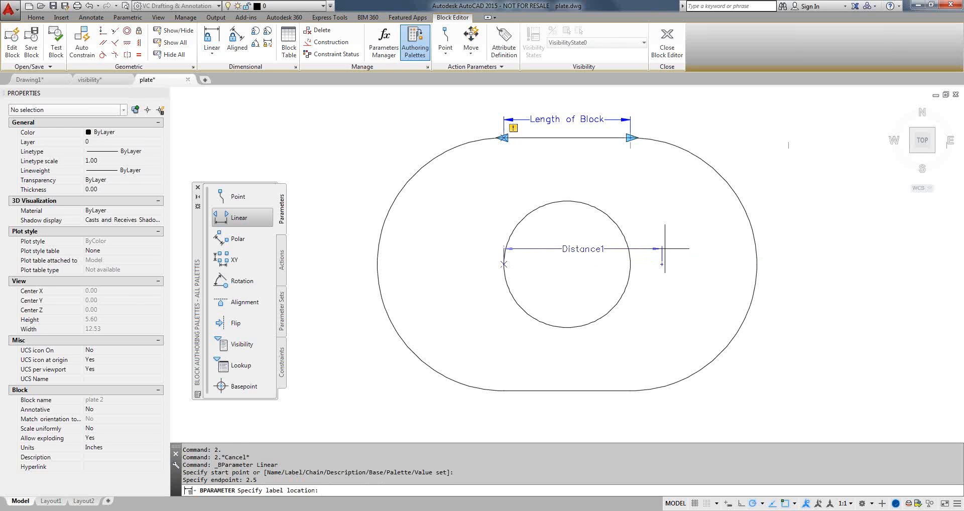
click(665, 248)
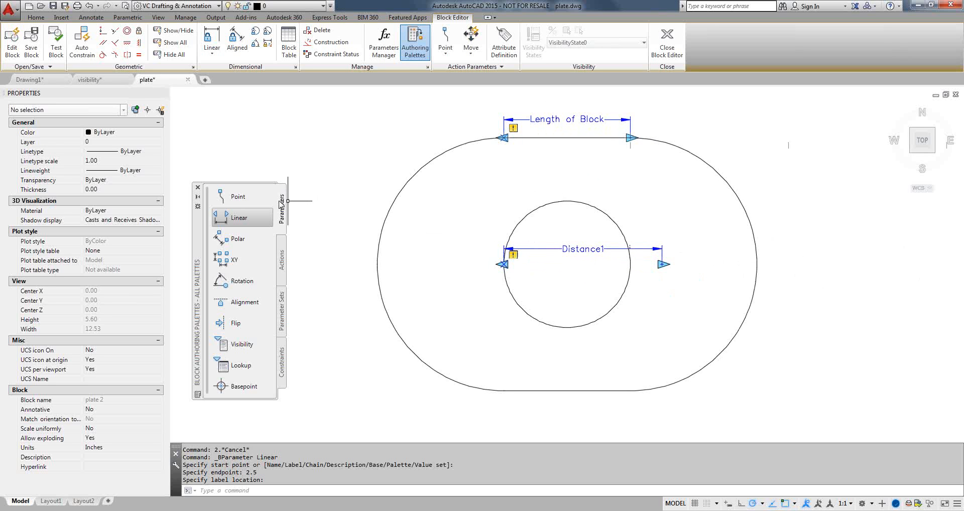
- Add a Stretch action to the Length of Block parameter's right end, framing the plate's right part and selecting everything except the hole circle
click(284, 257)
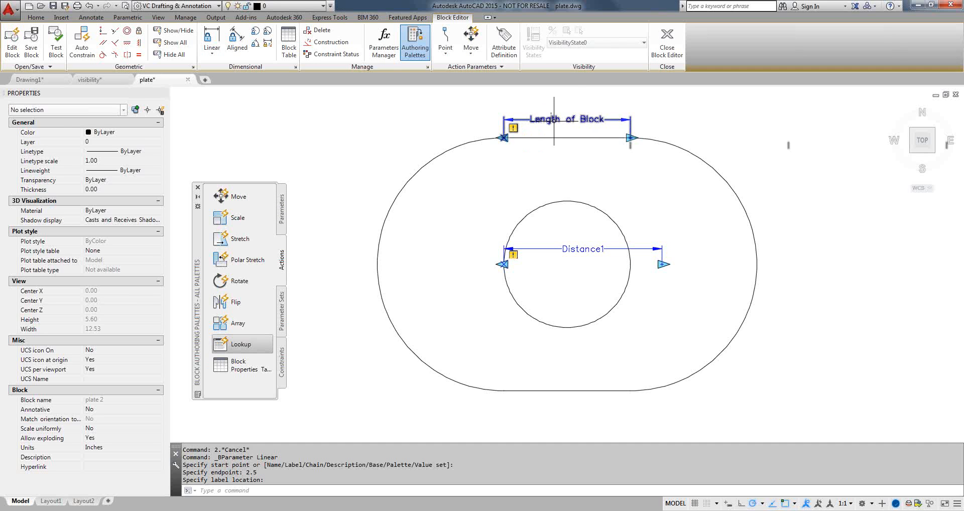
mouse_move(594, 120)
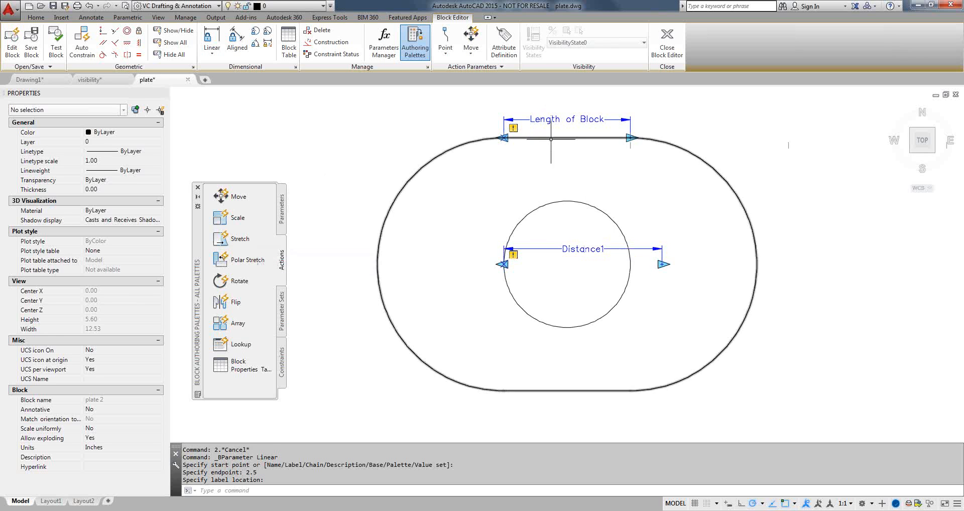
key(Escape)
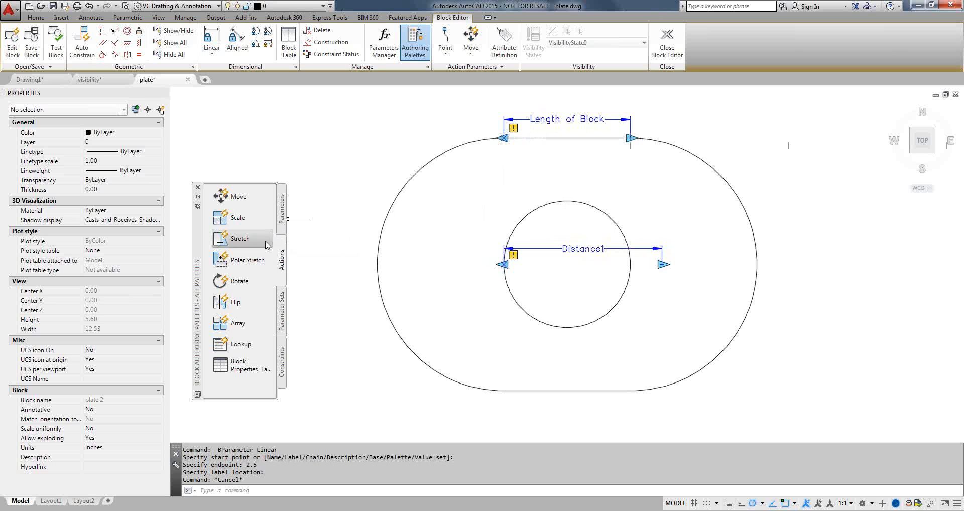
click(240, 240)
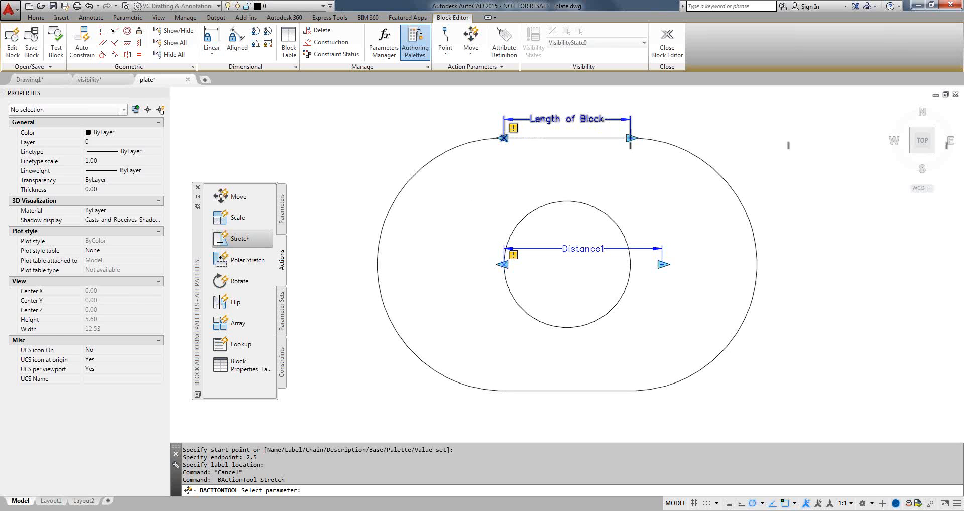
click(607, 120)
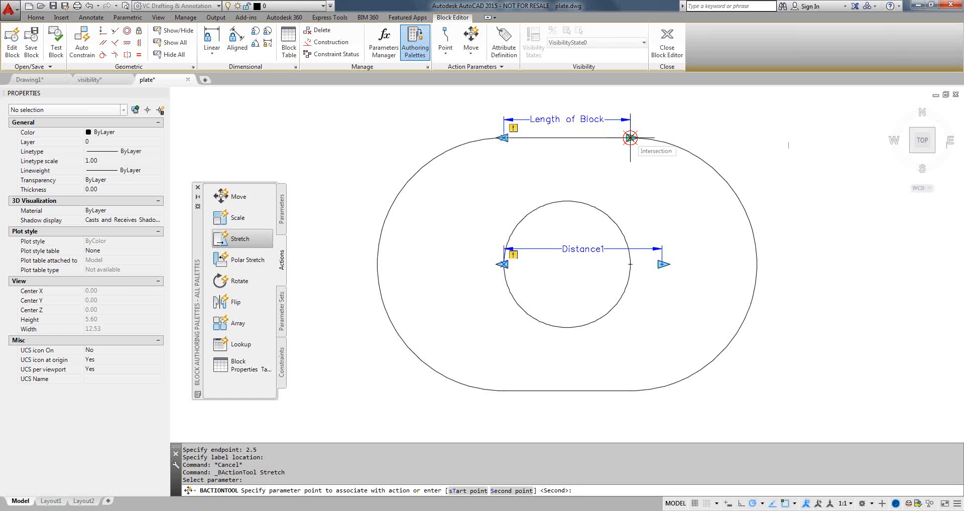
click(631, 137)
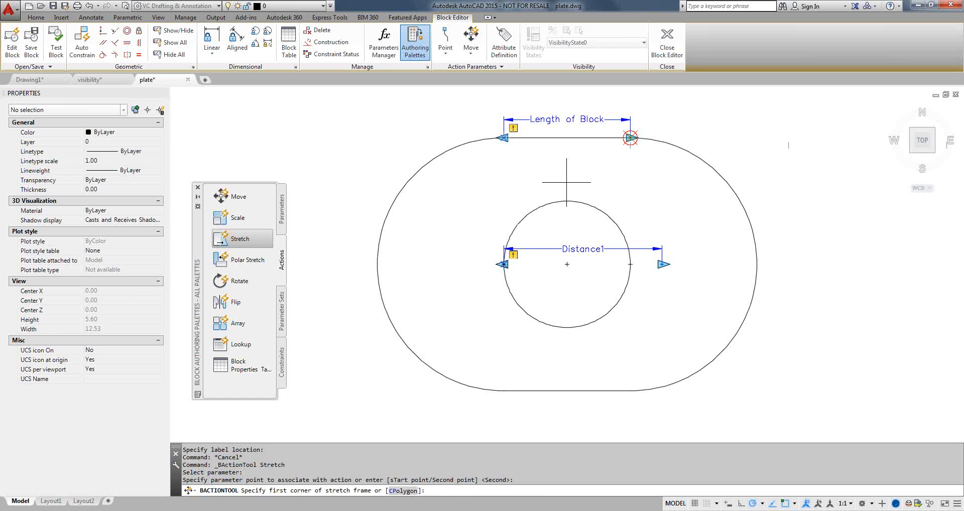
click(779, 109)
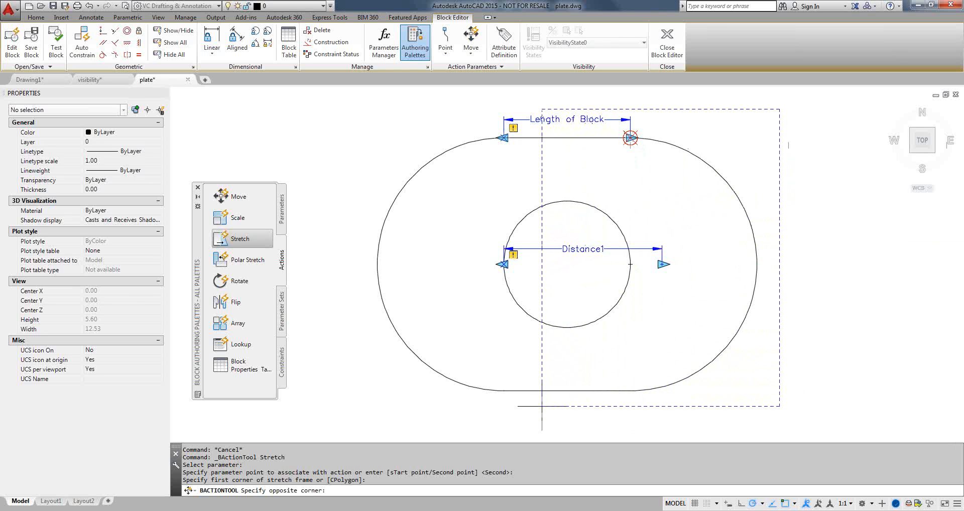
click(542, 406)
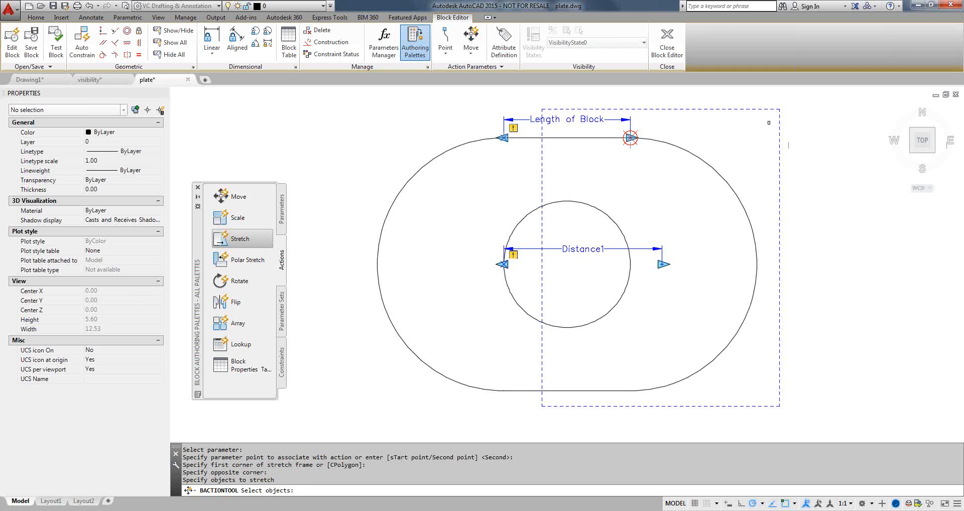
click(769, 123)
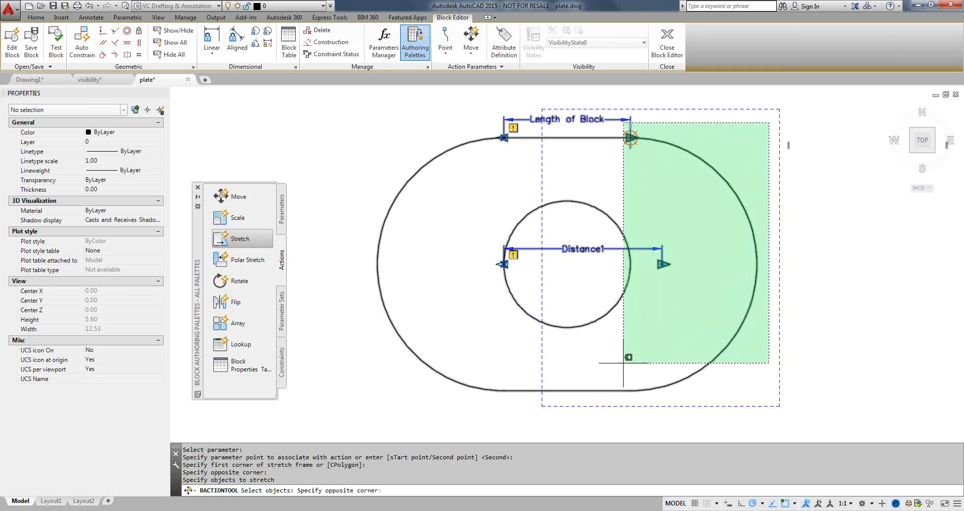
click(524, 409)
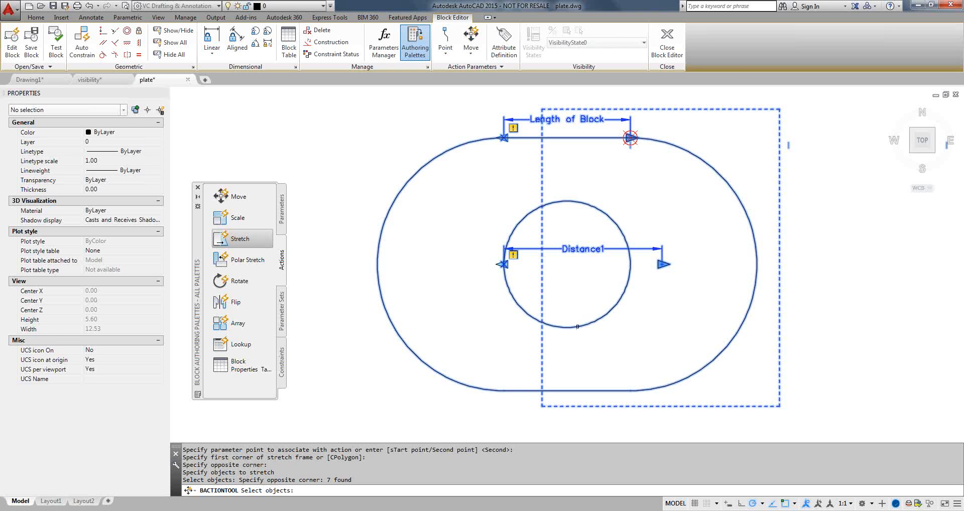
shift+click(578, 327)
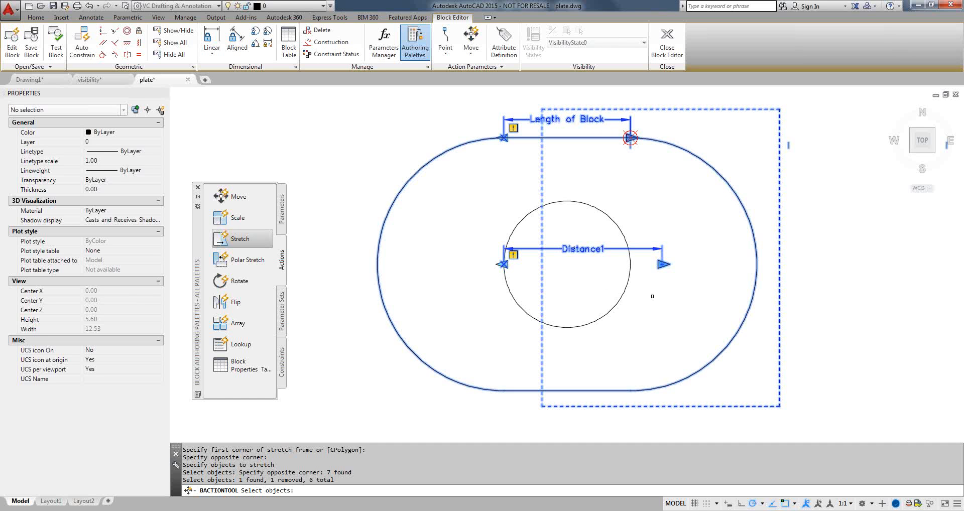
key(Return)
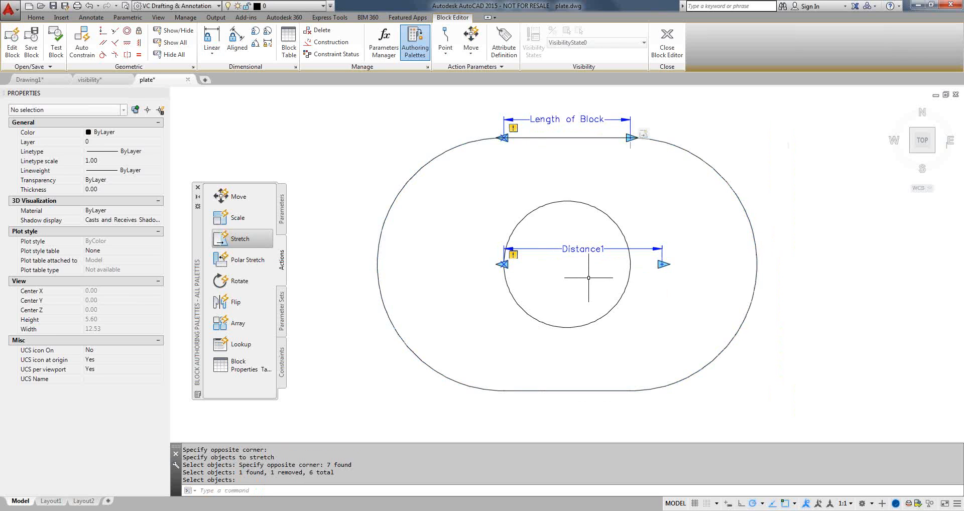
- Set the Length of Block parameter's number of grips to 1 and deselect it
click(554, 118)
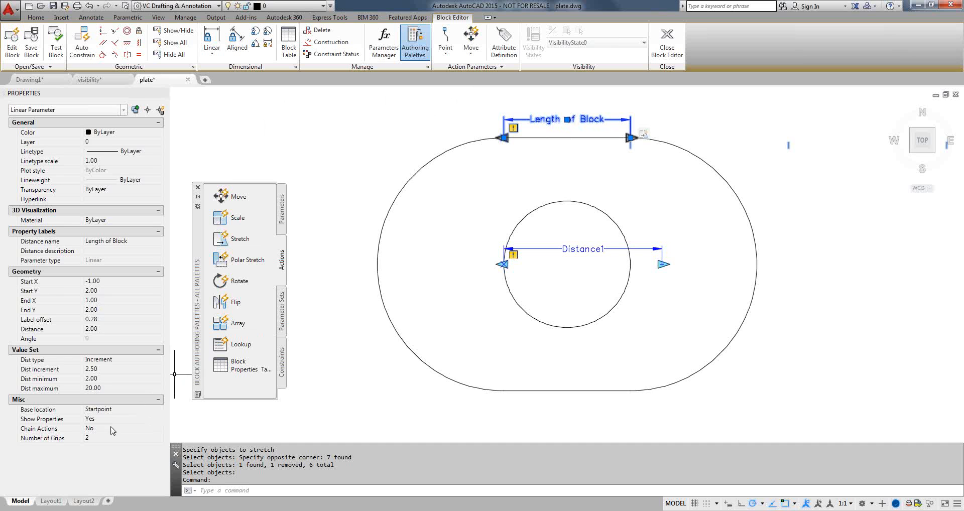
click(119, 439)
click(119, 439)
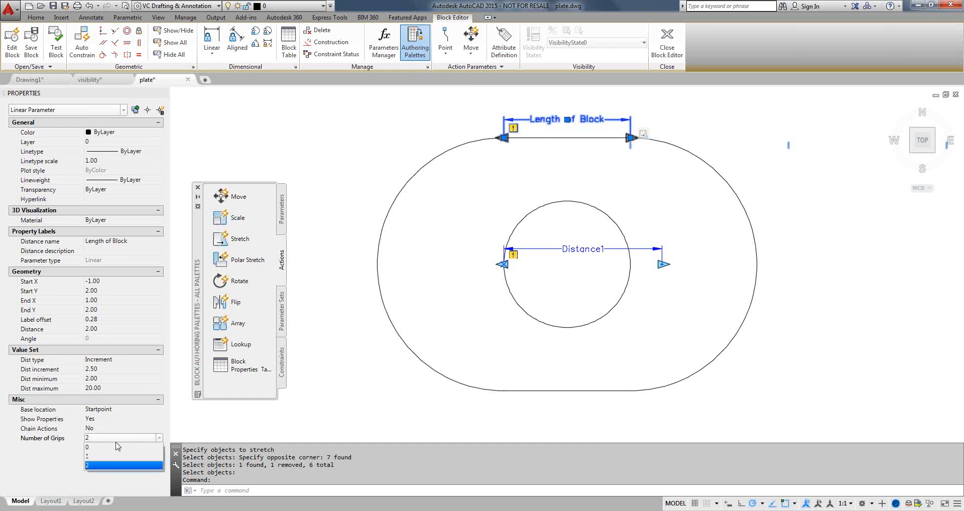
click(117, 455)
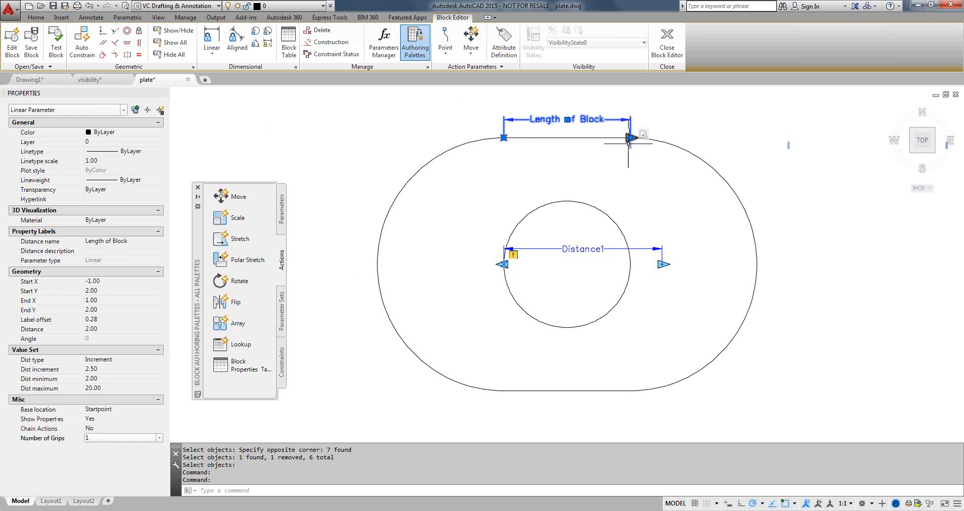
key(Escape)
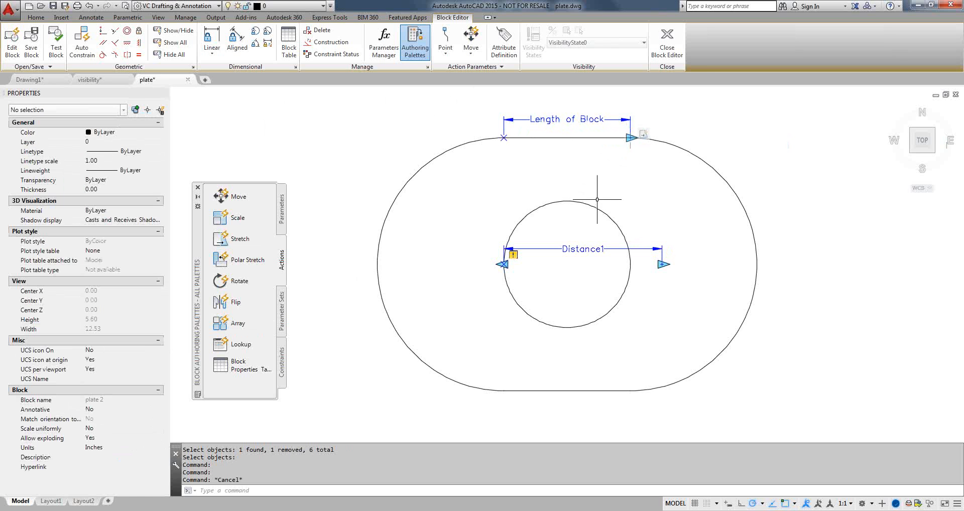
- Turn on Chain Actions for the hole's linear parameter and set its number of grips to 0
click(581, 249)
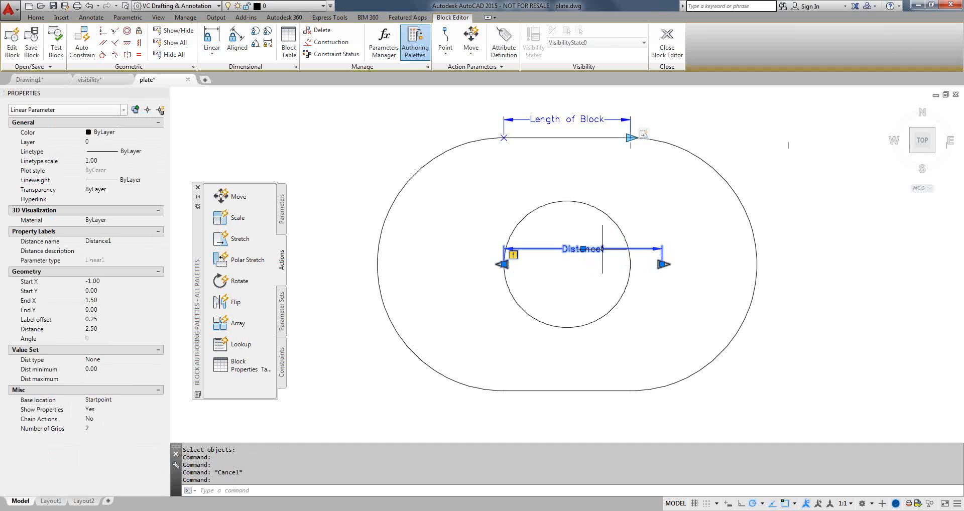
click(99, 422)
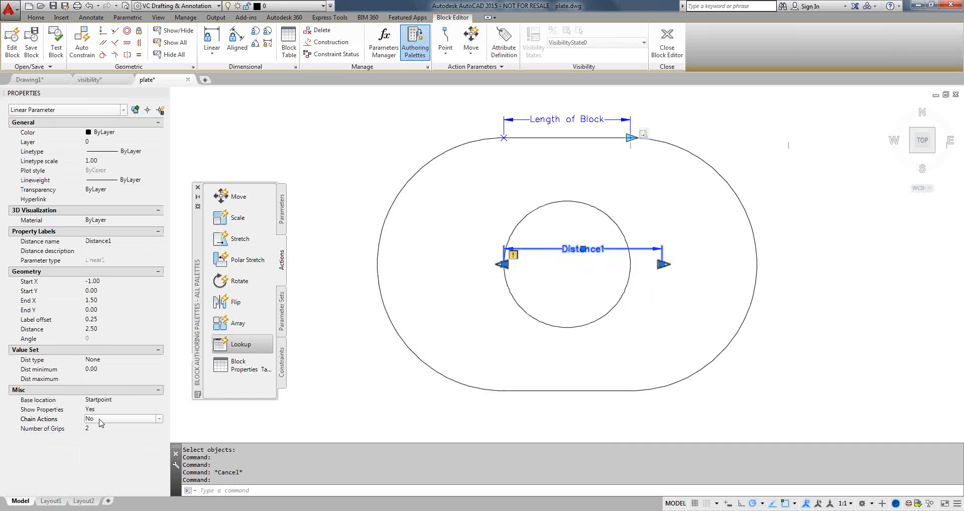
click(99, 420)
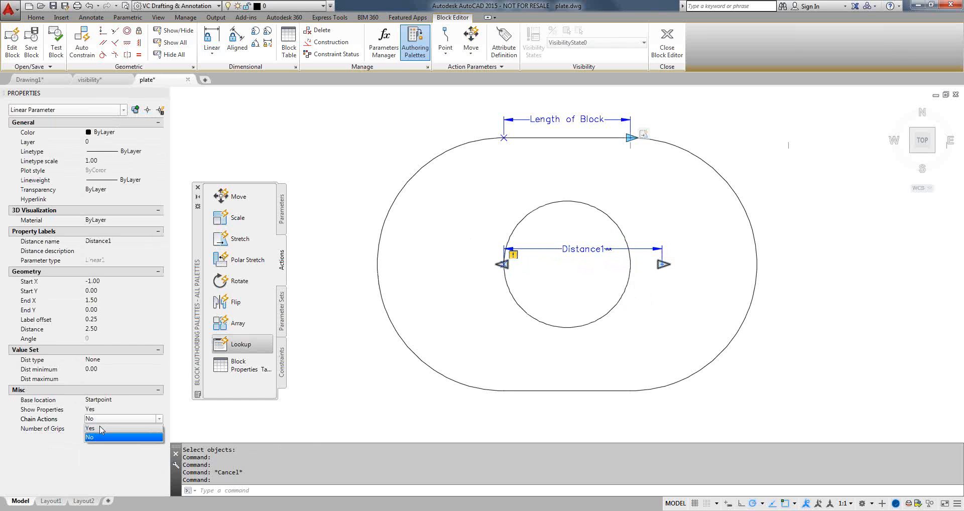
click(101, 428)
click(100, 428)
click(100, 428)
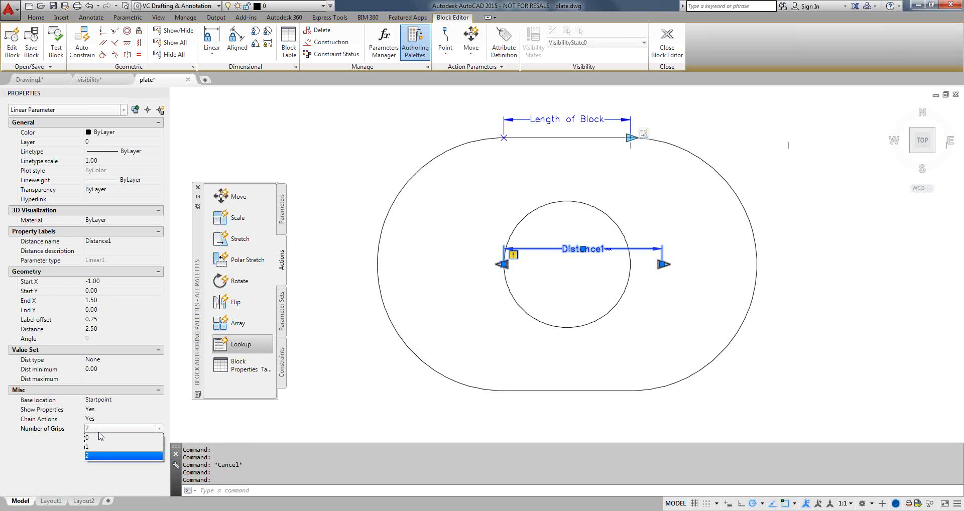
click(101, 437)
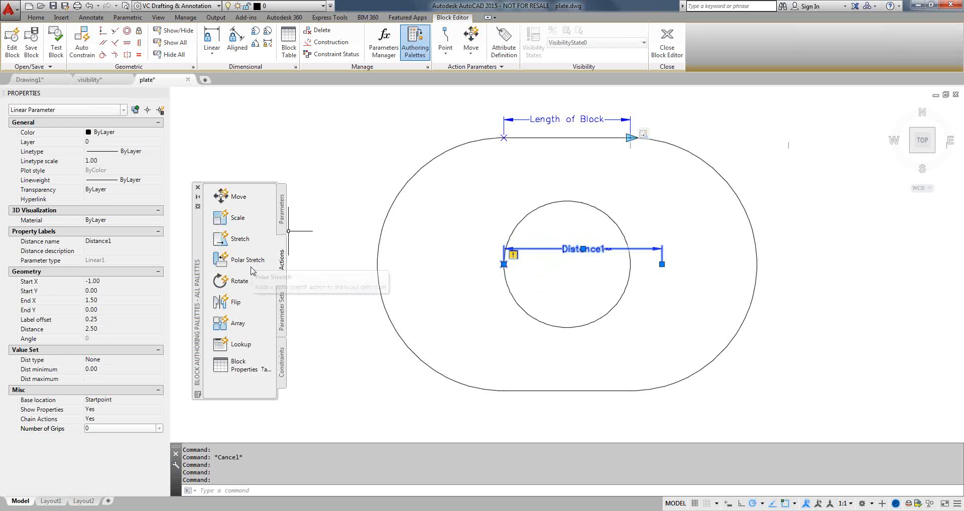
- Add an Array action to the hole's linear parameter, selecting the circle and its parameter, with a column distance of 2.5
click(238, 326)
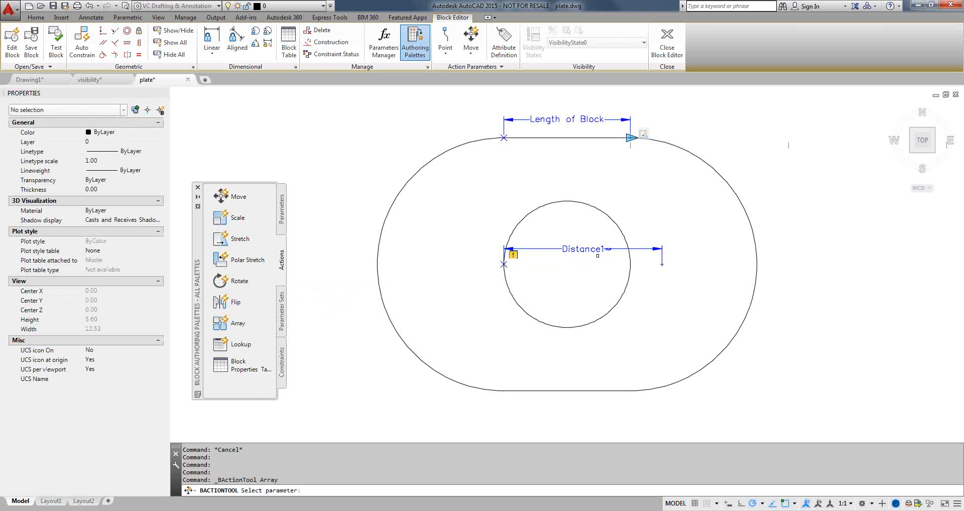
click(610, 249)
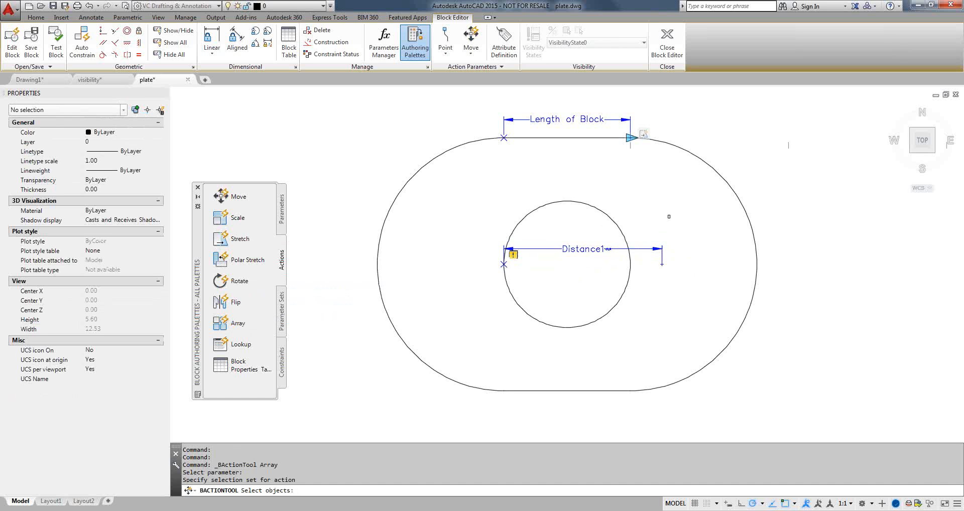
click(677, 191)
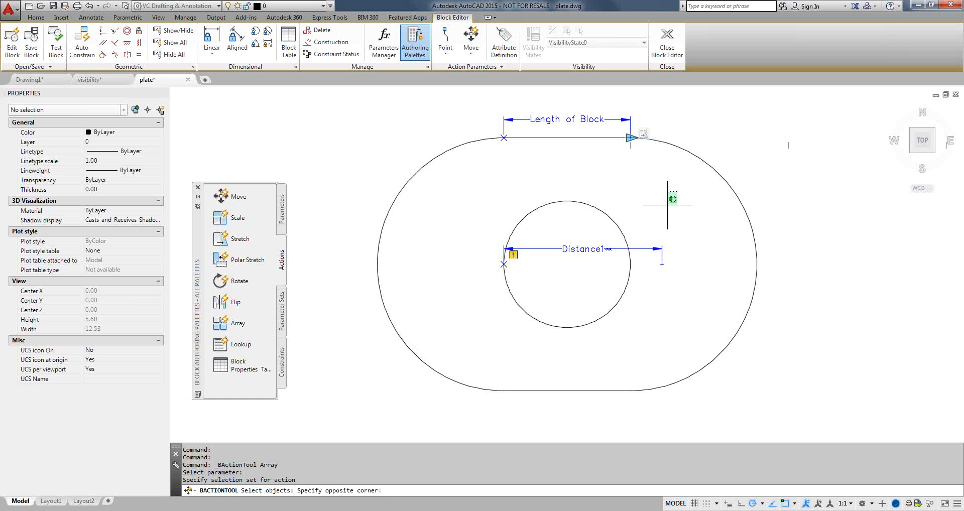
click(471, 345)
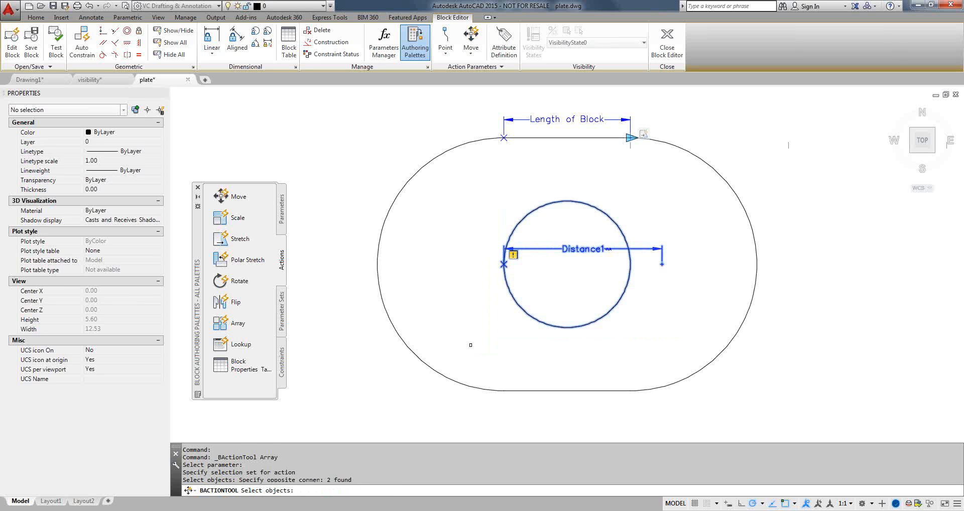
key(Return)
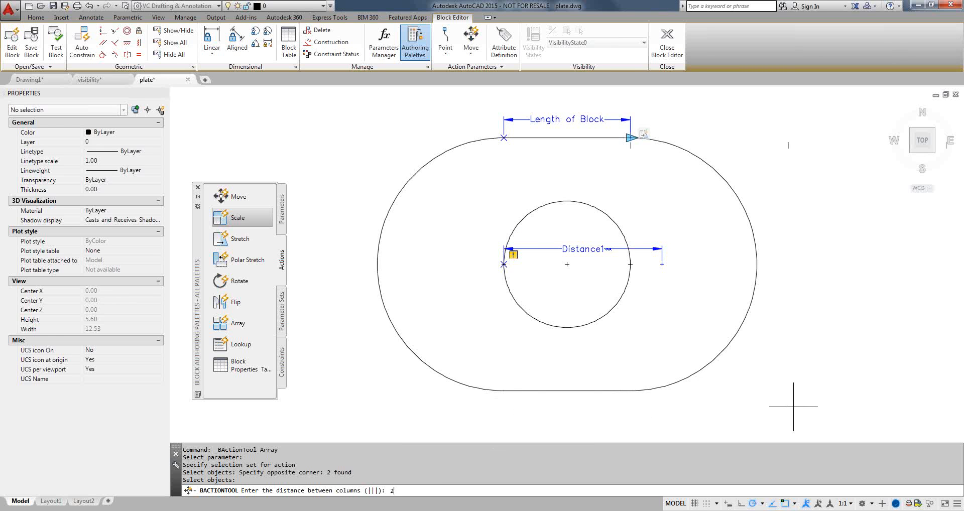
text(5)
key(Return)
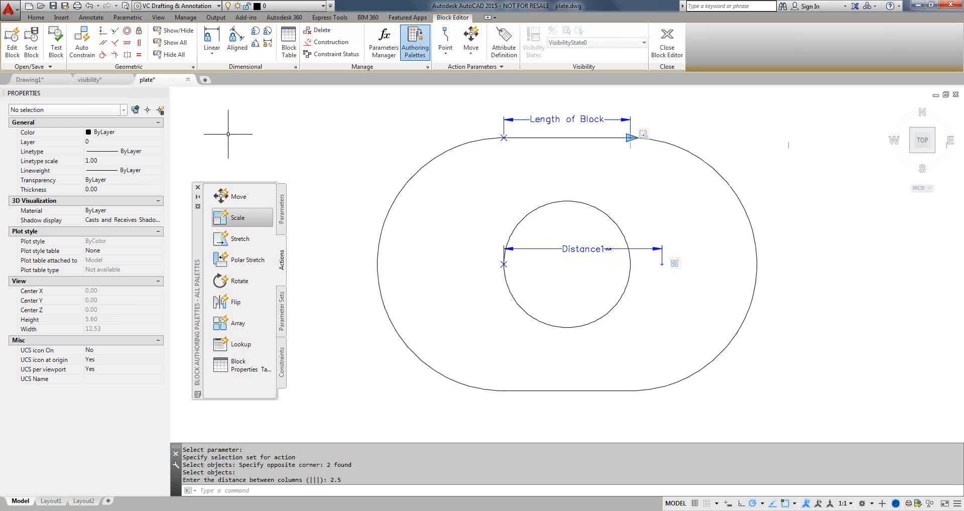
- Test the block by stretching the plate to the right with its grip to a block length of 9.5
click(56, 51)
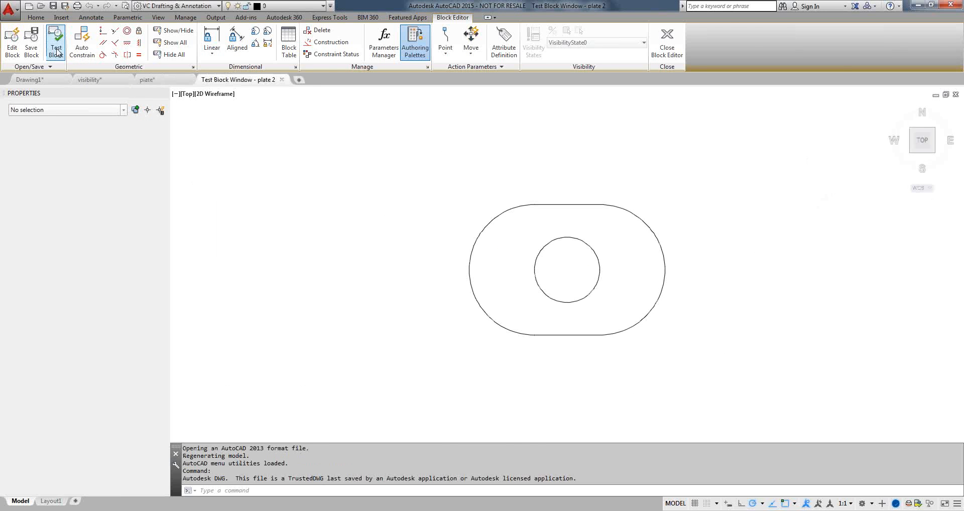
click(661, 247)
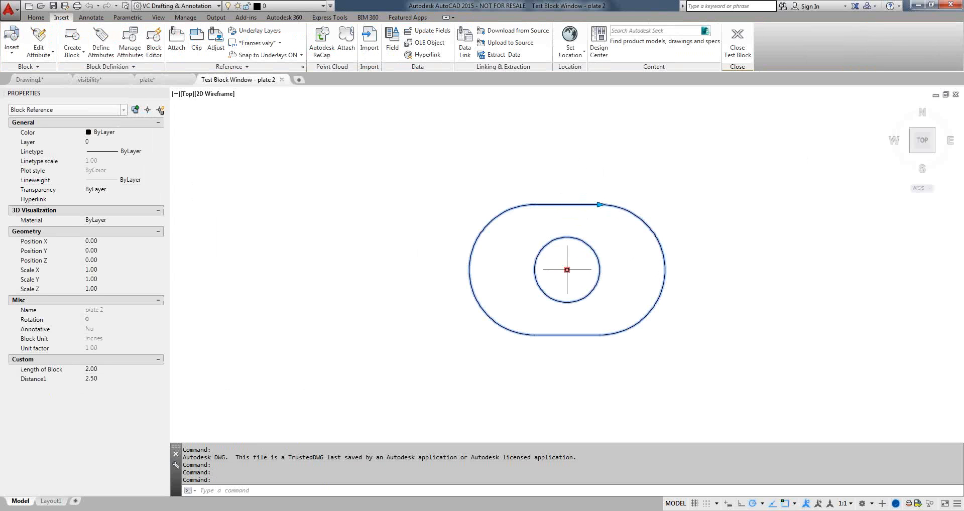
click(599, 204)
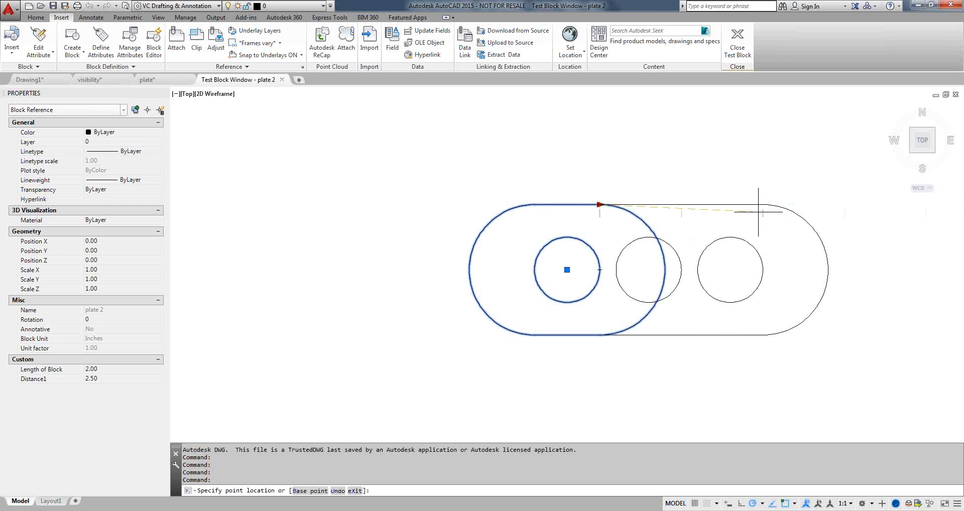
click(843, 206)
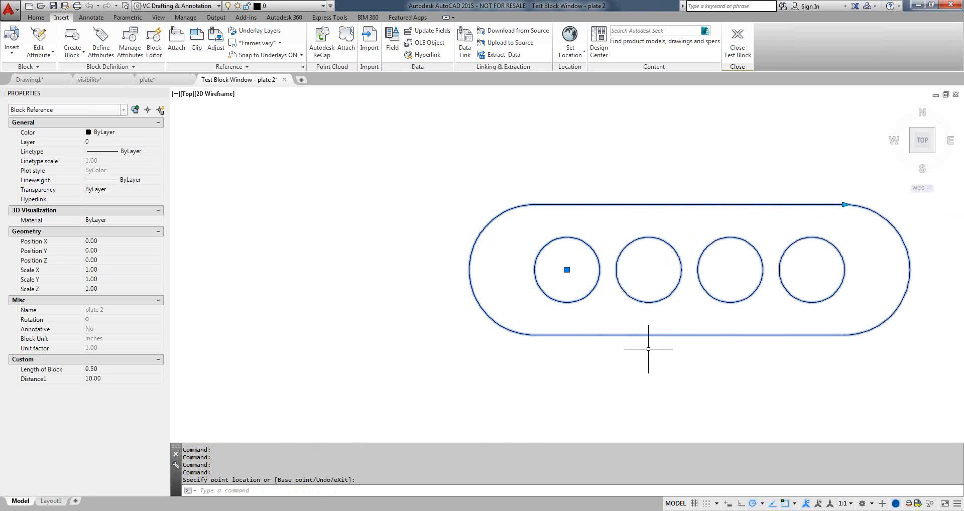
middle_drag(665, 325, 449, 317)
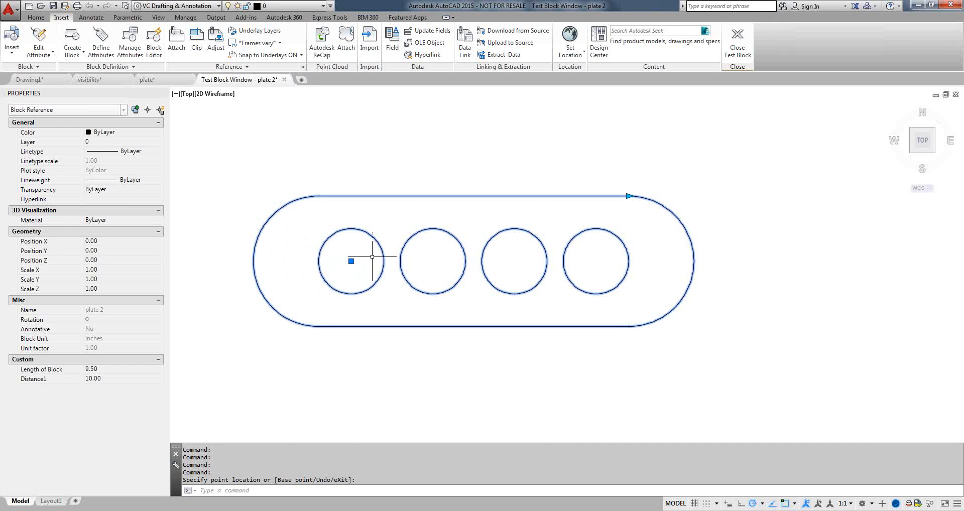
- Close the test block window and the Block Editor, saving the changes to plate 2
click(735, 50)
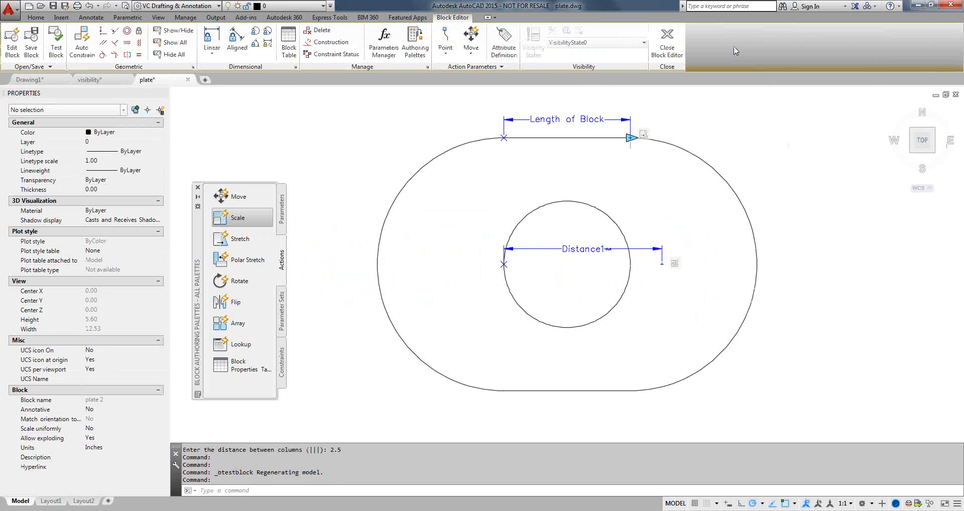
click(675, 52)
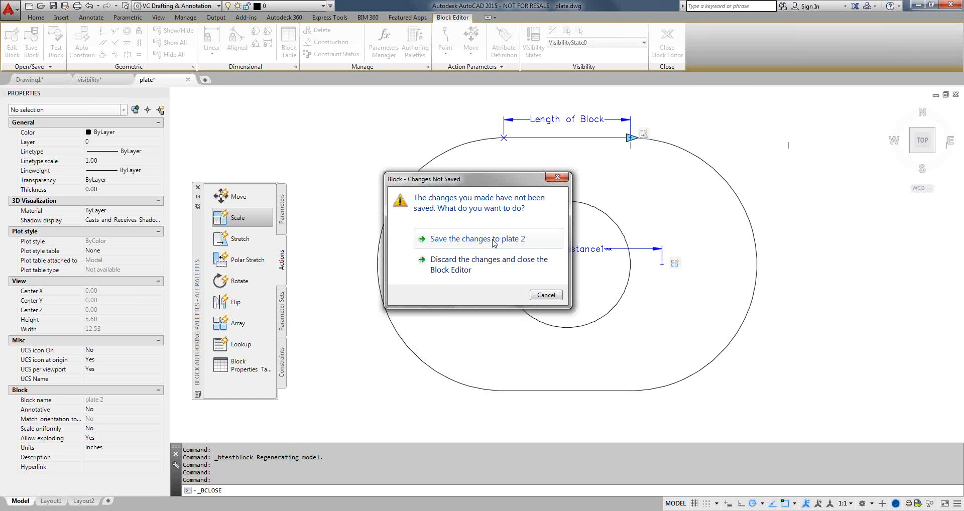
click(495, 239)
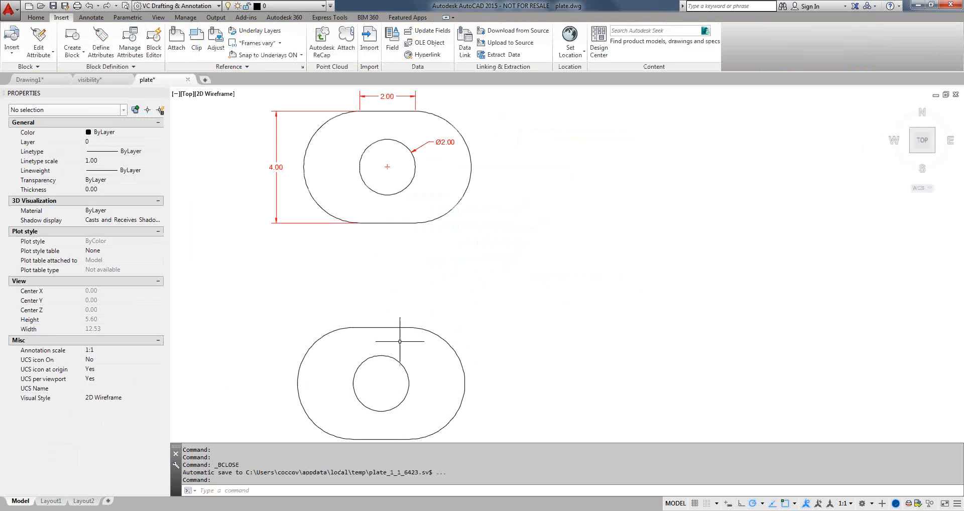
- Insert the plate 2 block unexploded, with its insertion point specified on-screen, into the empty space beside the existing plates
click(422, 332)
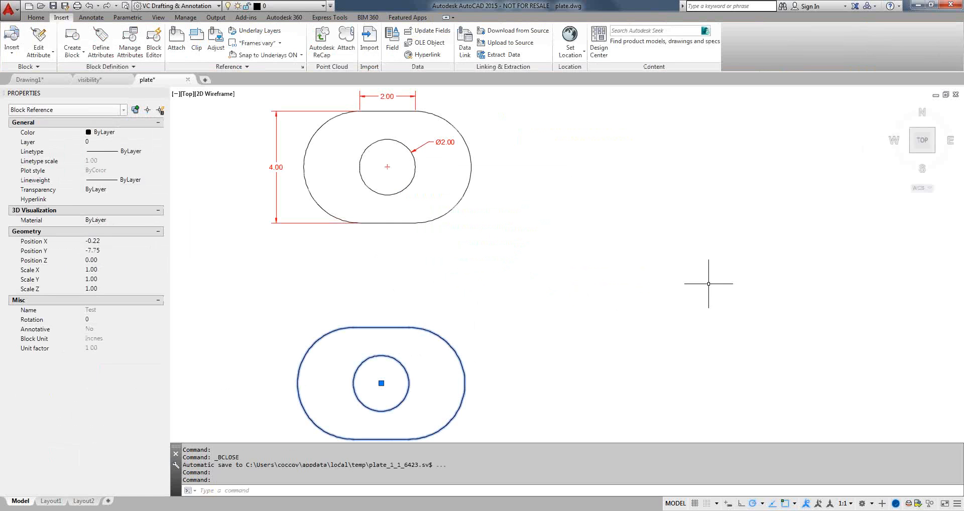
text(i)
key(Return)
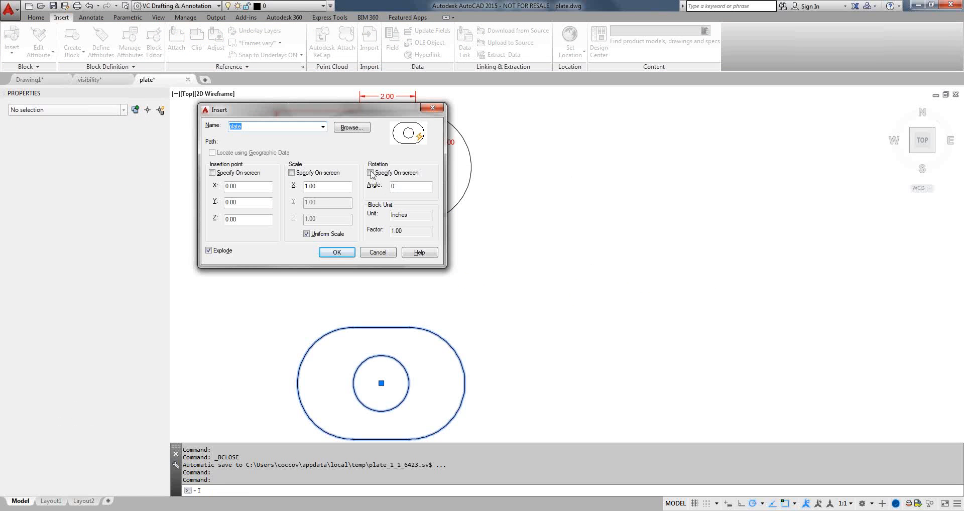
click(323, 127)
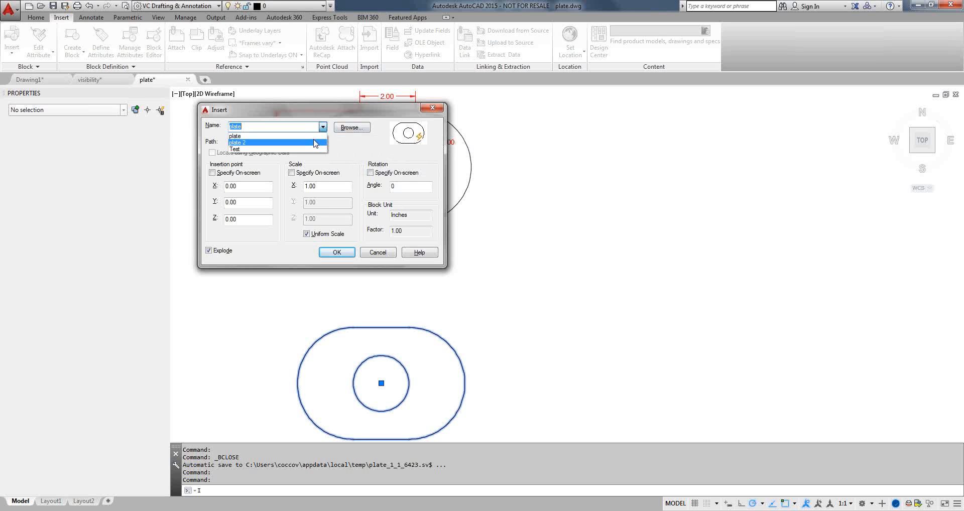
click(315, 143)
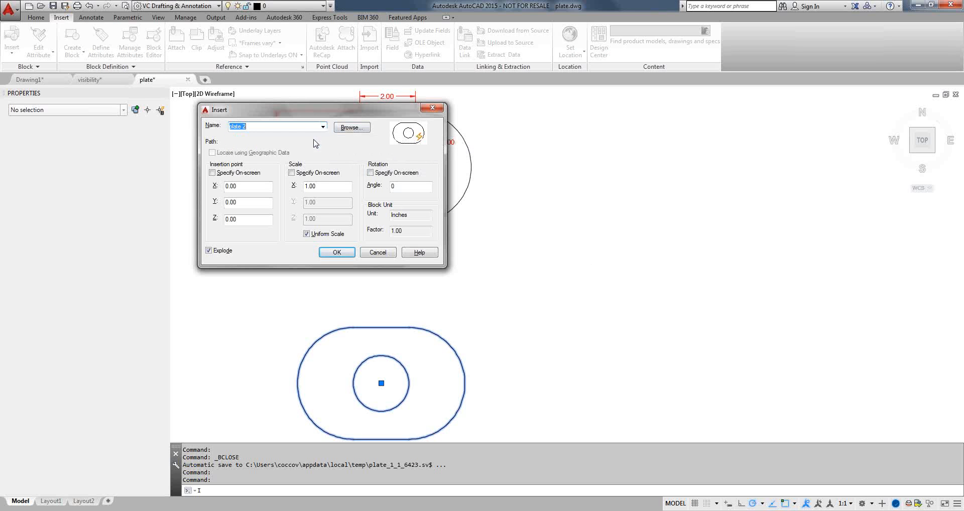
click(209, 250)
click(212, 173)
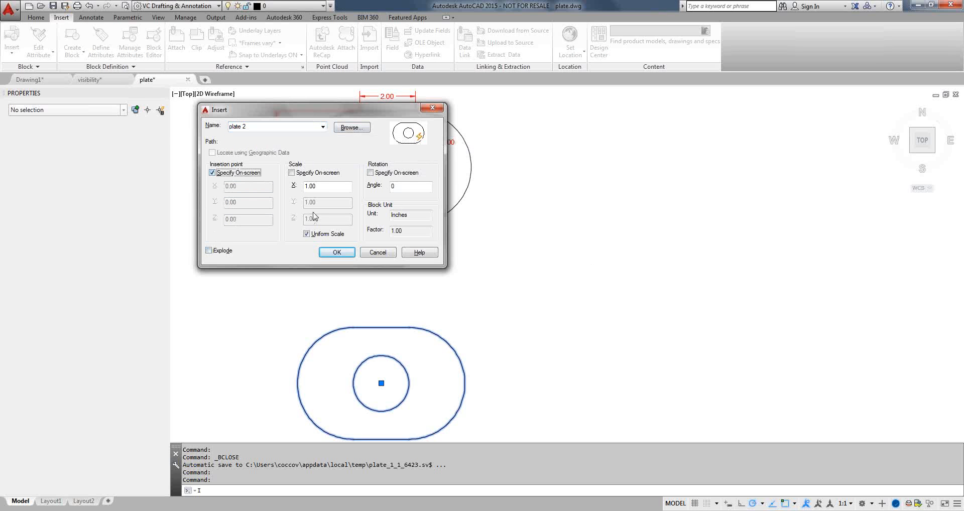
click(337, 252)
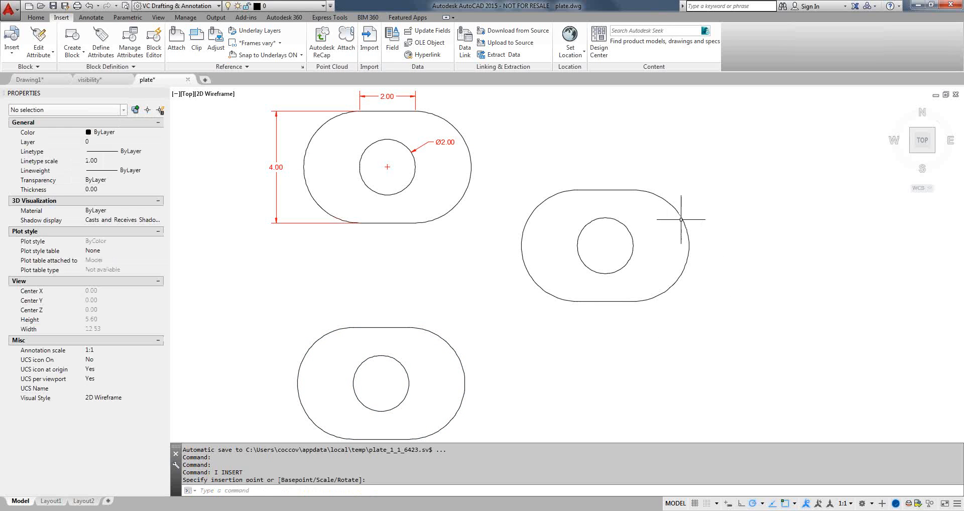
- Stretch the inserted plate 2 block to the right with its grip by two 2.5 increments, then deselect it
click(688, 209)
click(664, 217)
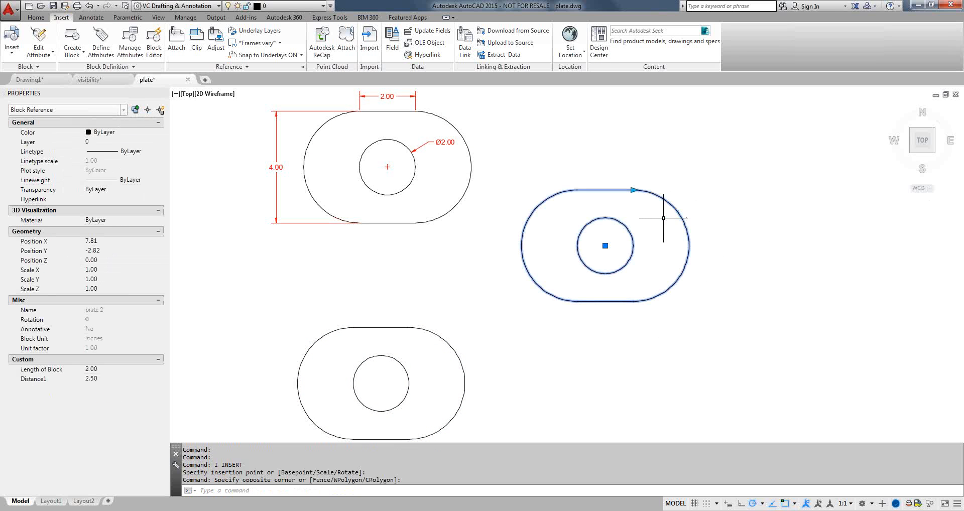
click(633, 190)
click(785, 196)
key(Escape)
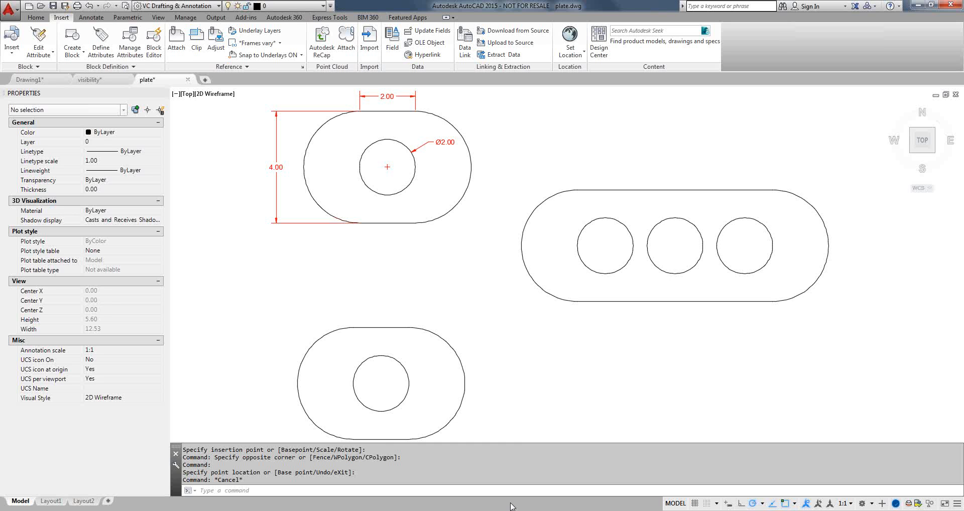
- Open the dimensioned plate block in the Block Editor, review the properties of its Array length parameter, and close the editor
double_click(375, 224)
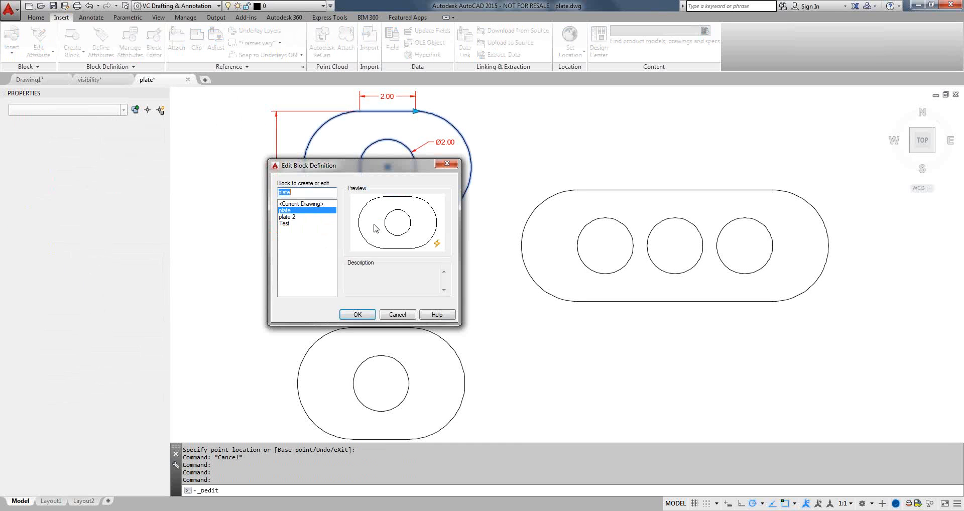
click(357, 315)
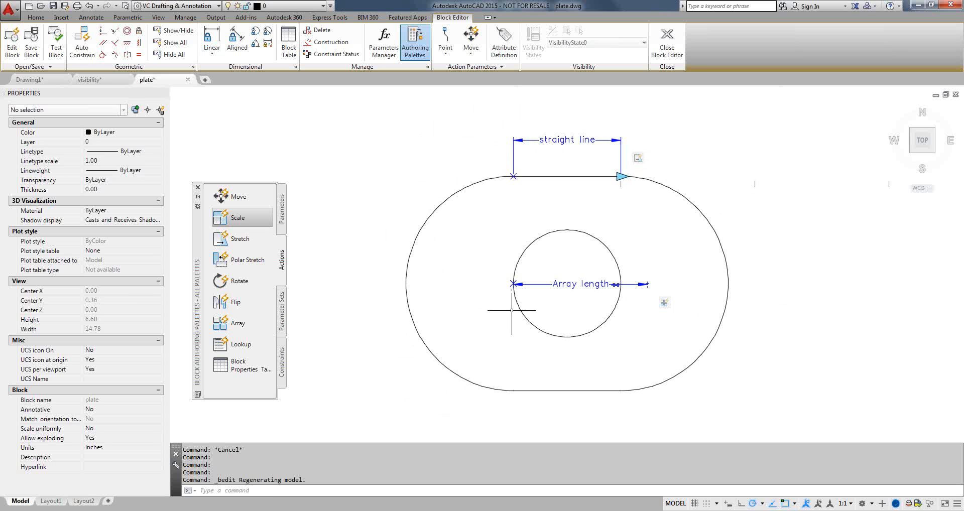
click(739, 119)
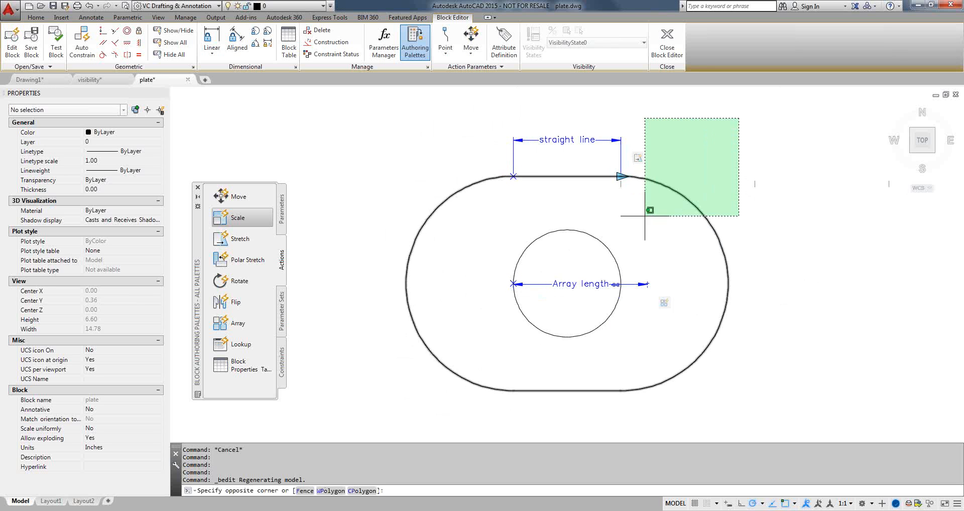
click(549, 426)
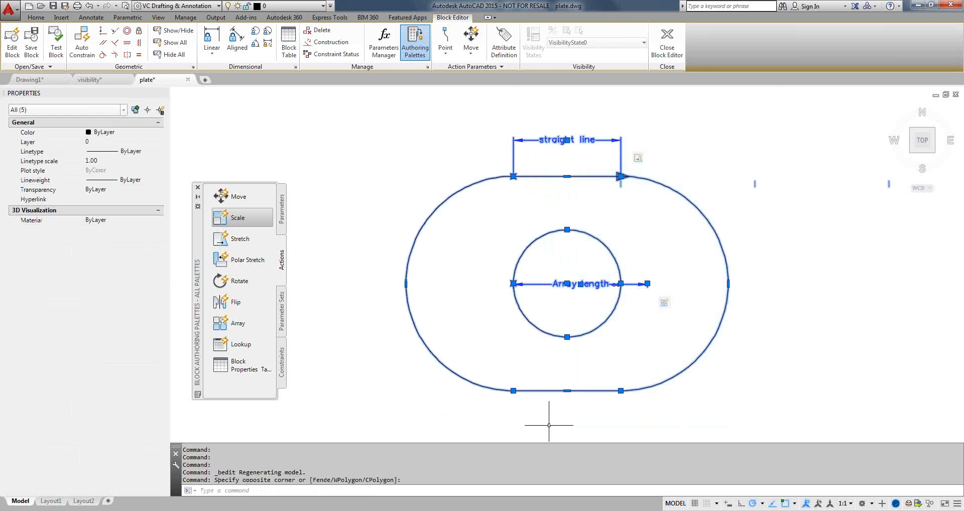
key(Escape)
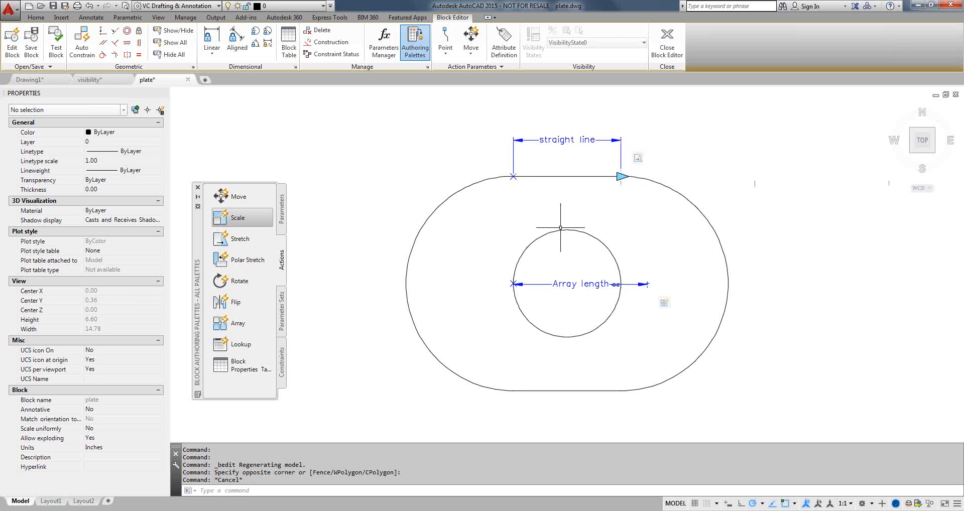
click(569, 284)
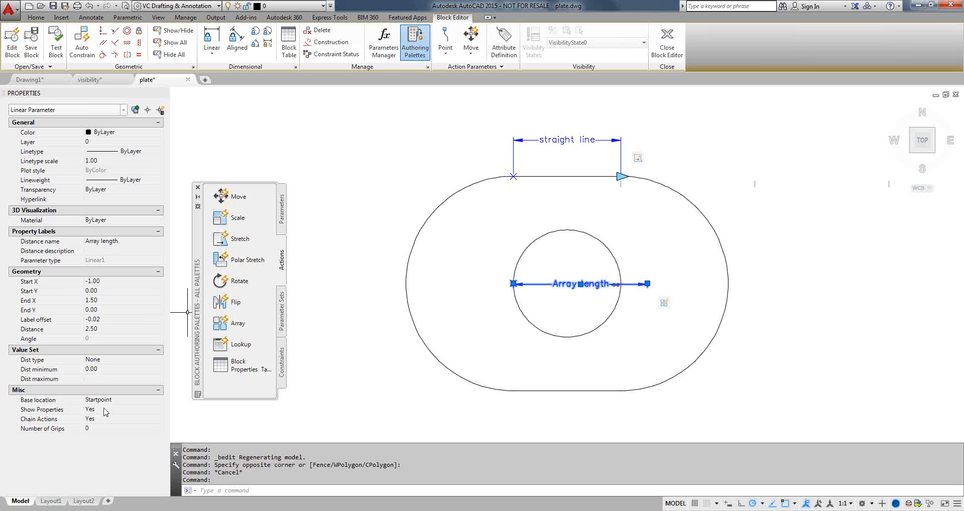
mouse_move(53, 421)
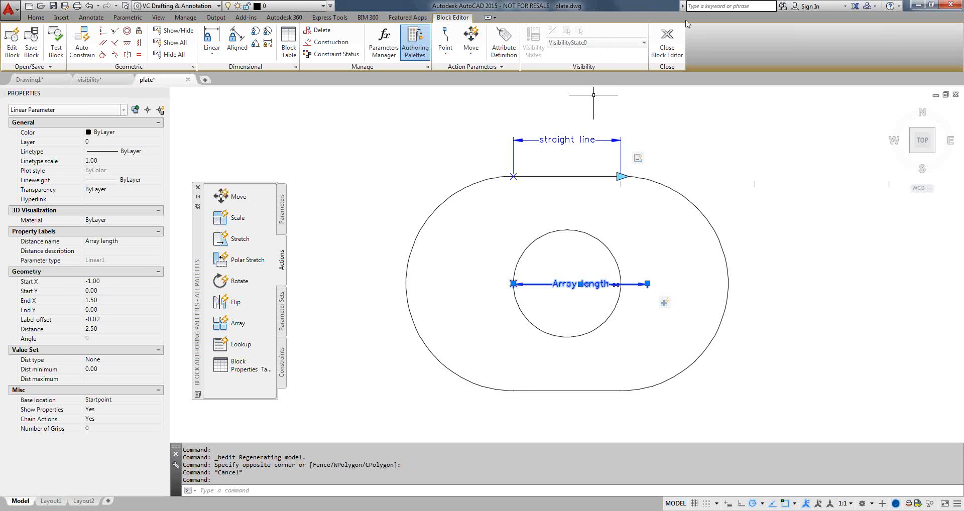
click(676, 47)
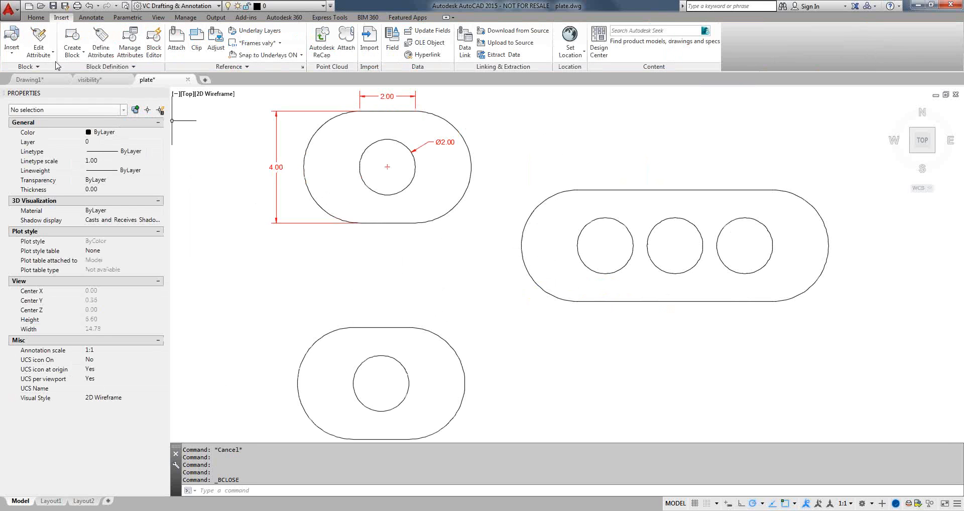
- Switch to the visibility drawing and set the single combined symbol's visibility state to System Smoke Detector
click(90, 80)
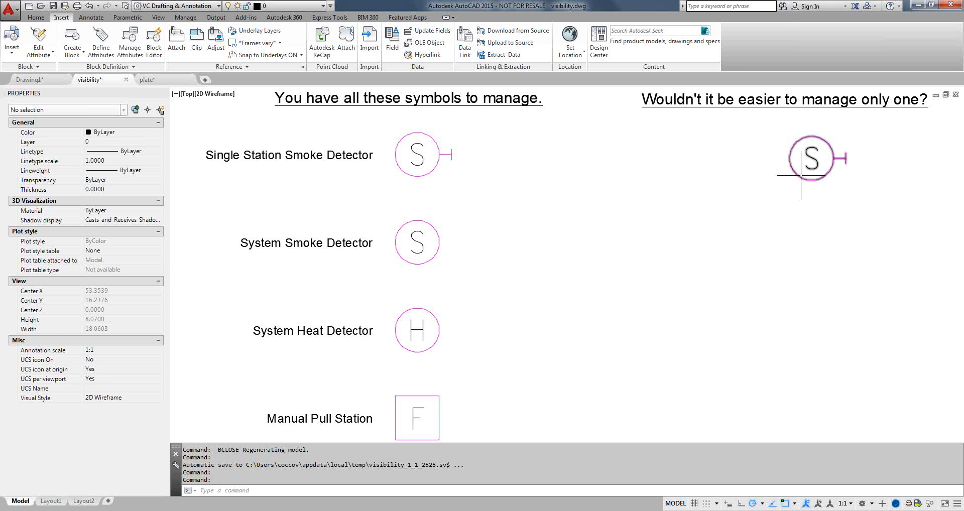
click(806, 159)
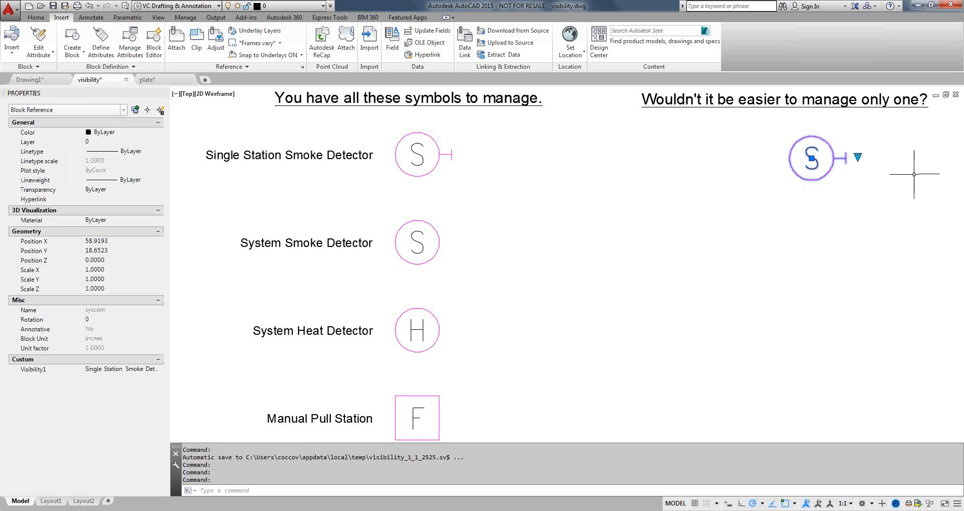
click(858, 158)
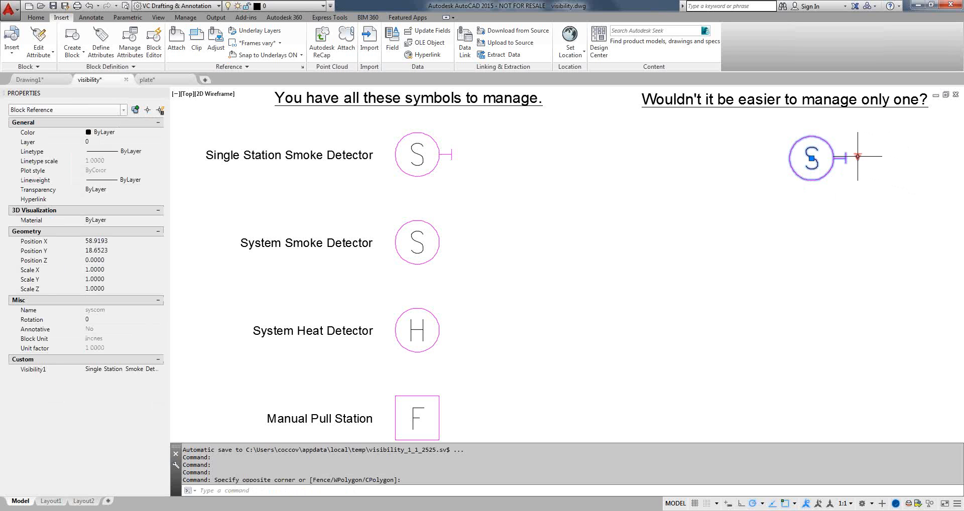
key(Escape)
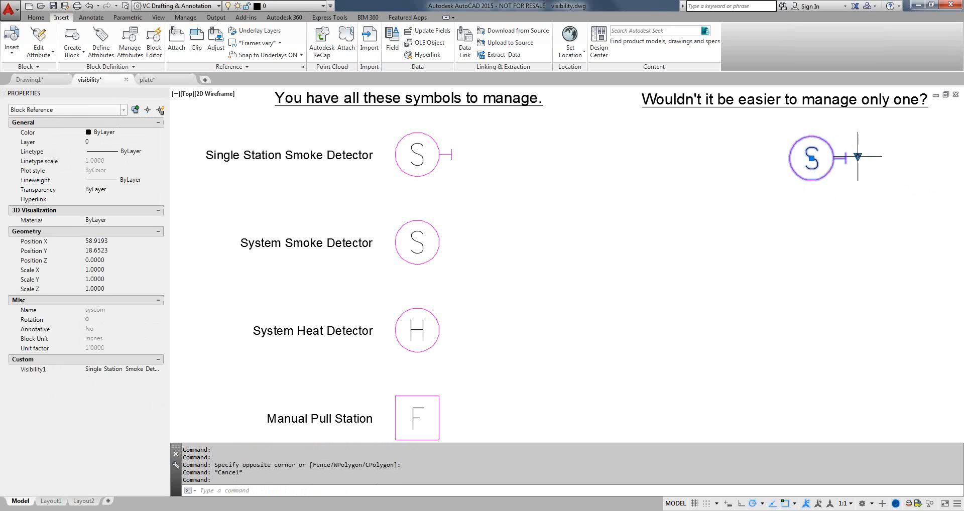
click(858, 158)
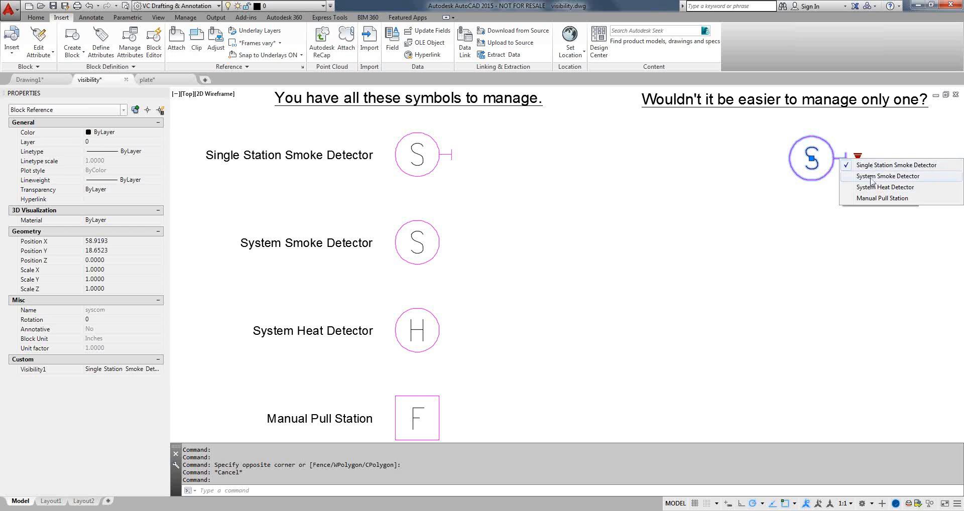
click(871, 181)
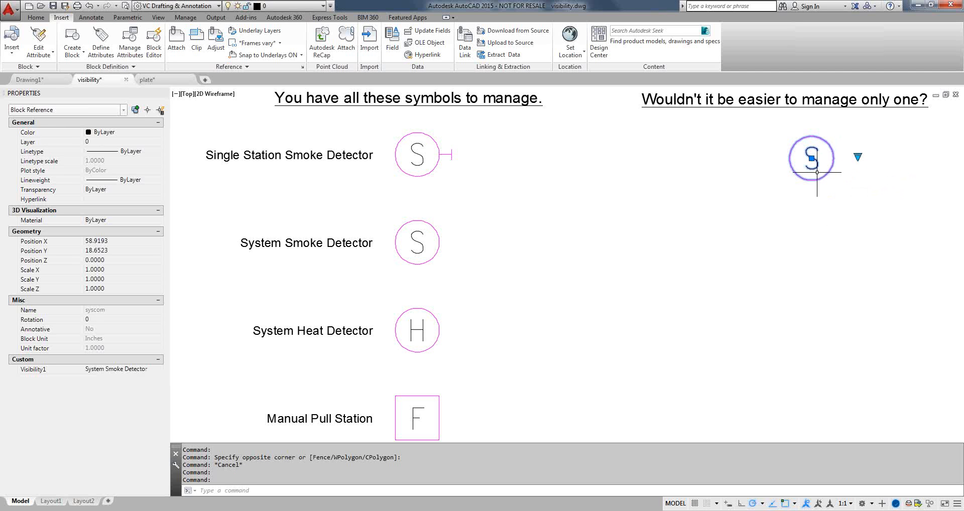
- Change the combined symbol's visibility state to Manual Pull Station and deselect it
click(865, 160)
click(859, 156)
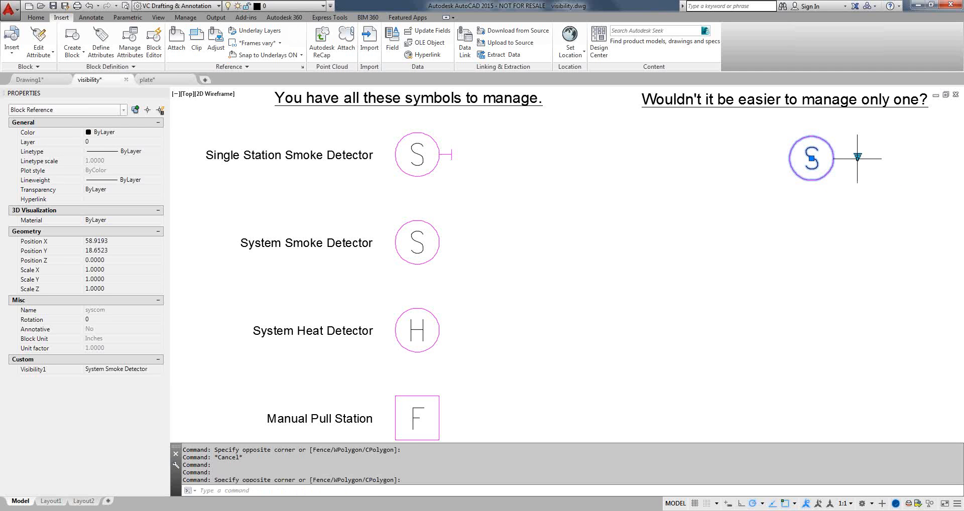
click(862, 156)
click(858, 156)
click(858, 156)
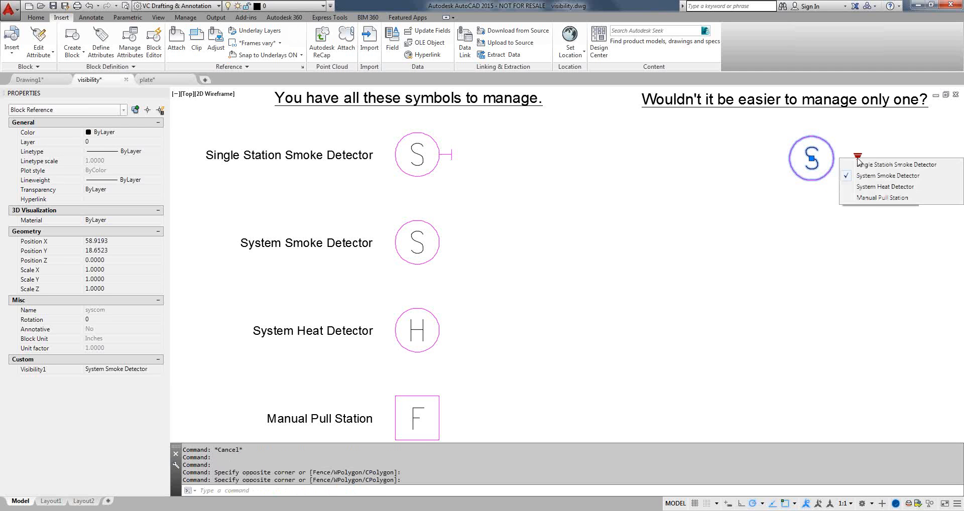
click(873, 199)
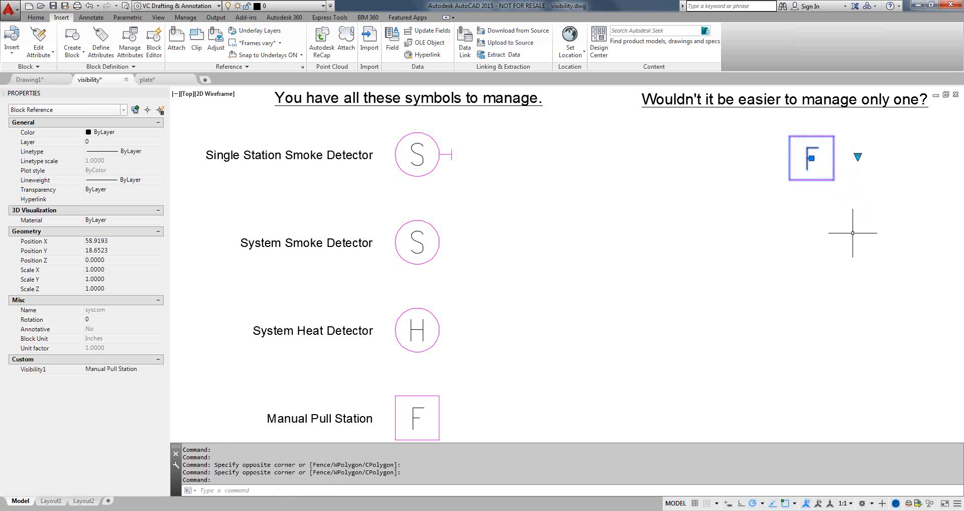
key(Escape)
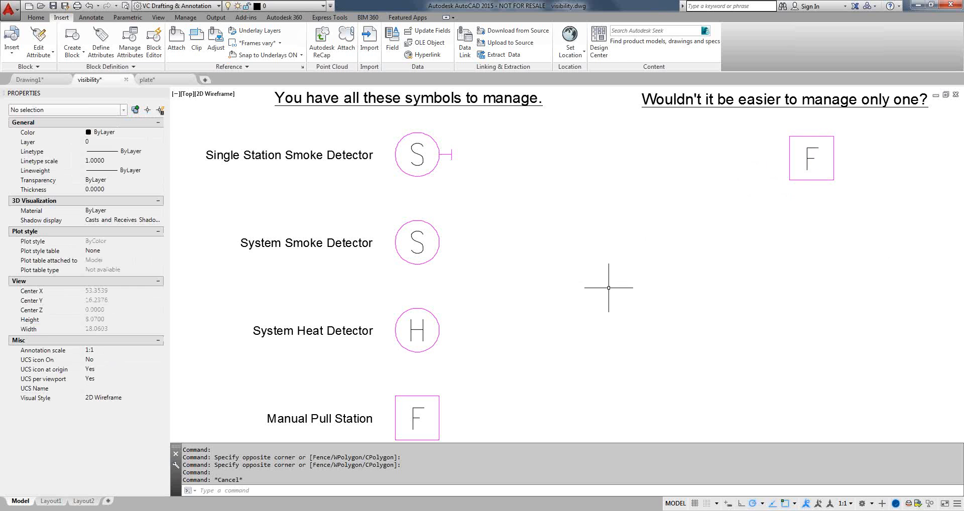
- Create a new block named Syscom2 and open it in the Block Editor
click(149, 50)
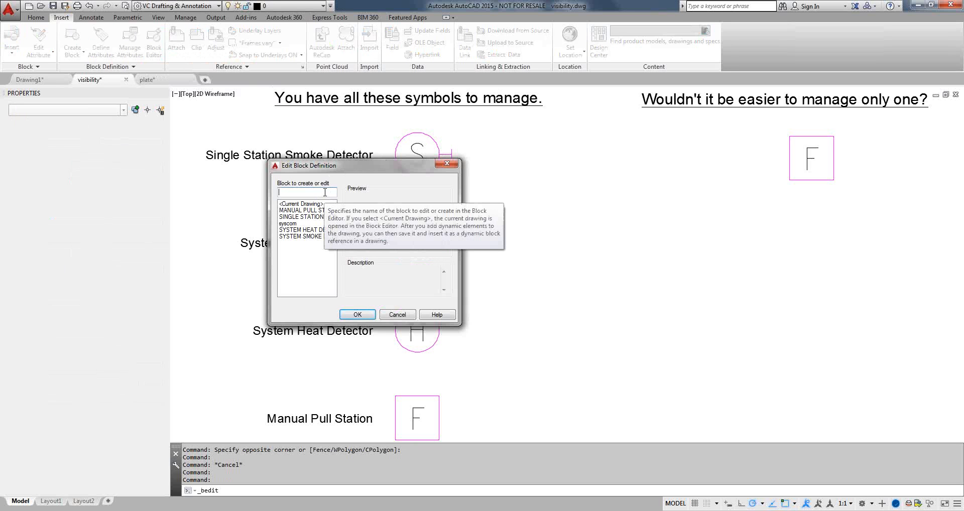
text(Sy)
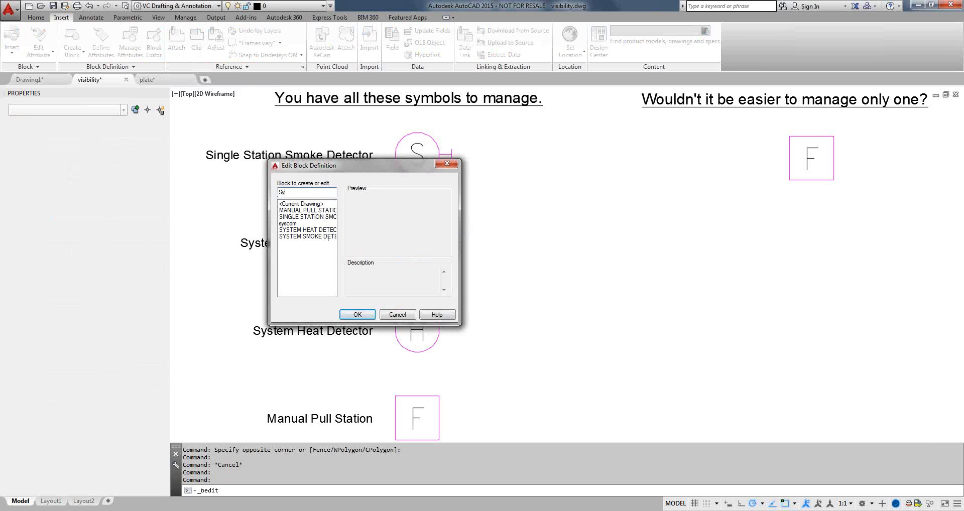
text(scom2)
click(358, 315)
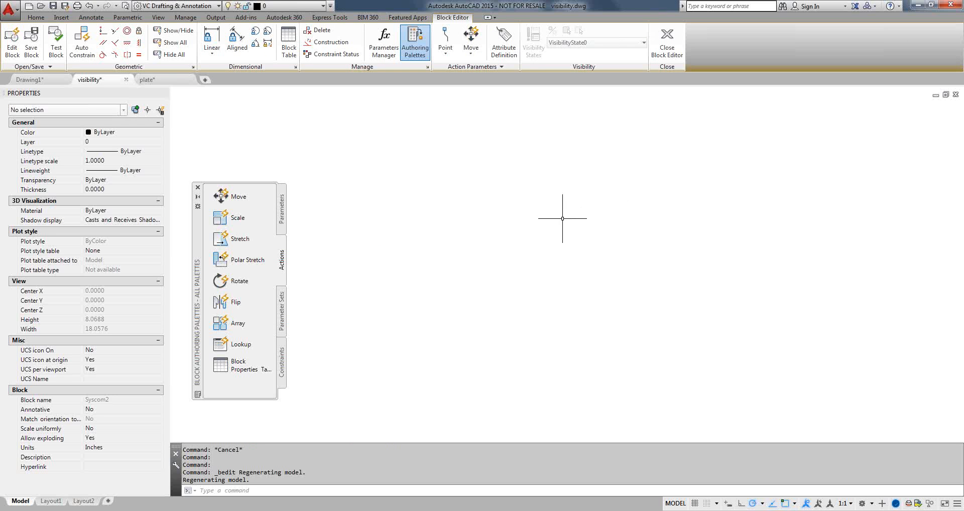
- Add a Visibility parameter to the Syscom2 block near the origin
click(284, 214)
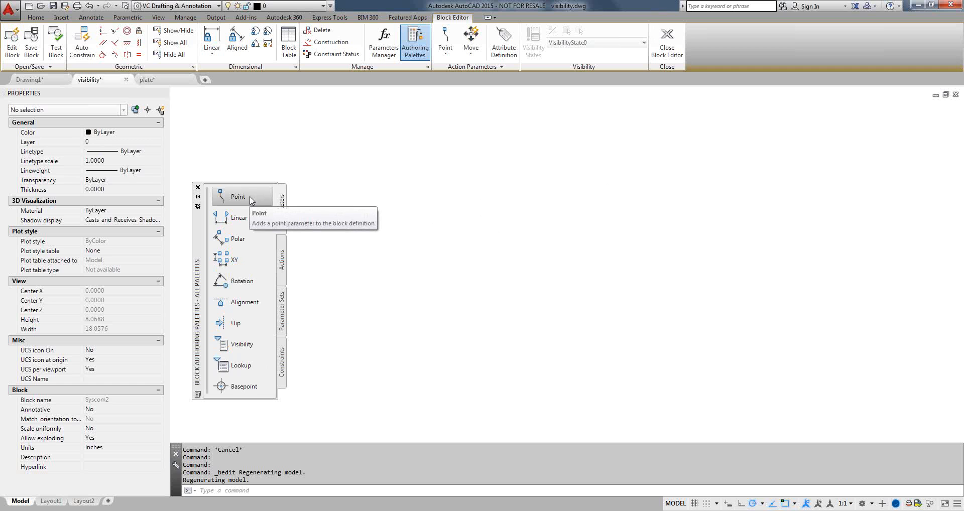
click(284, 264)
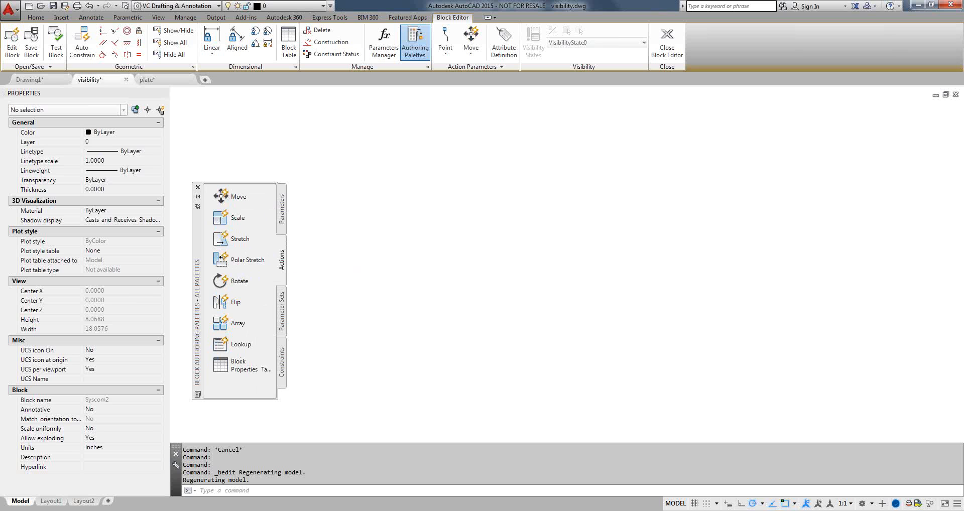
click(283, 217)
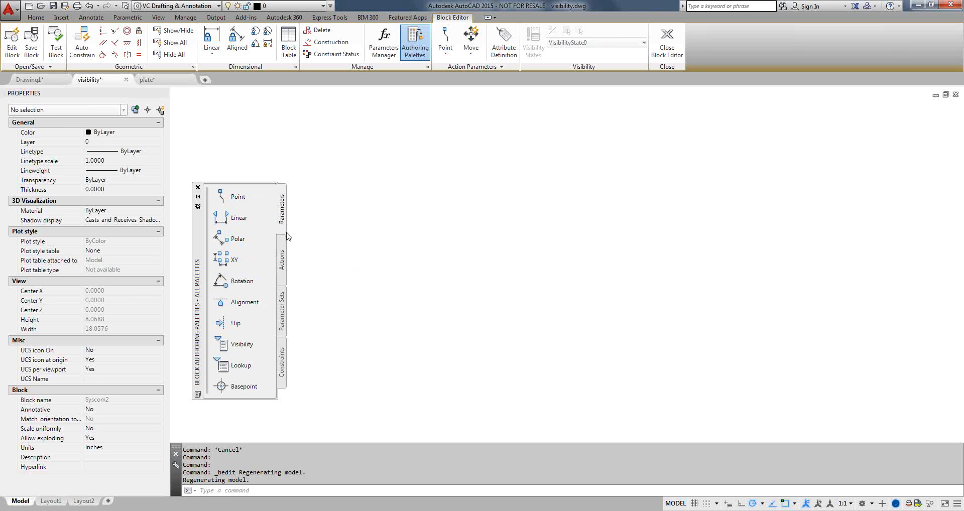
click(242, 386)
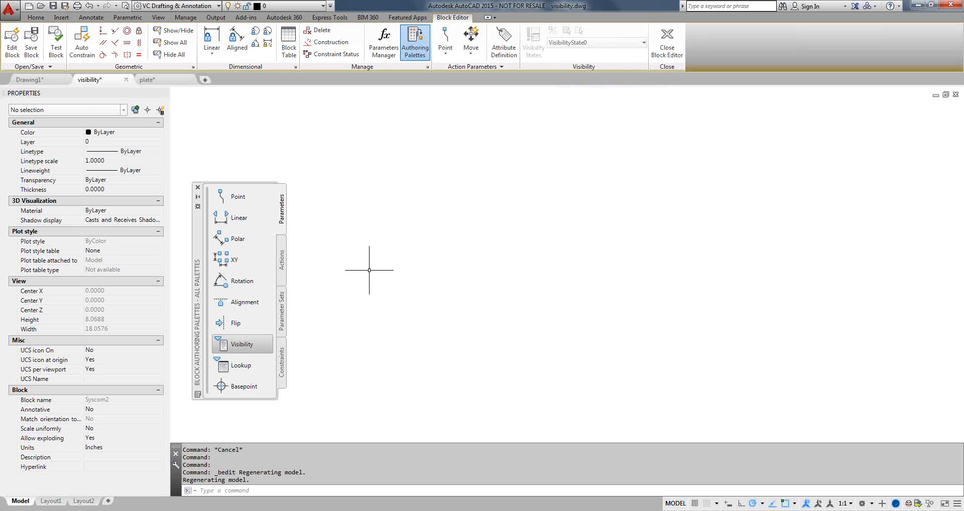
click(249, 346)
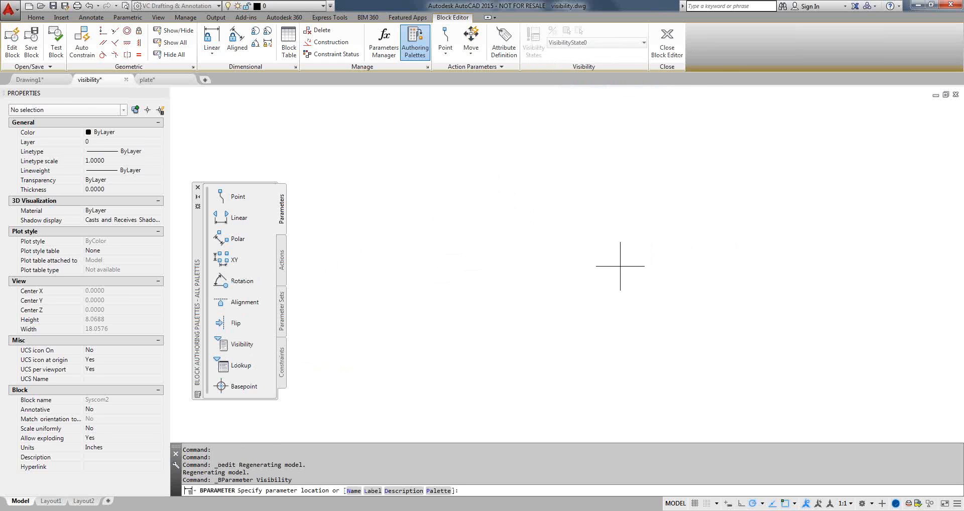
click(569, 271)
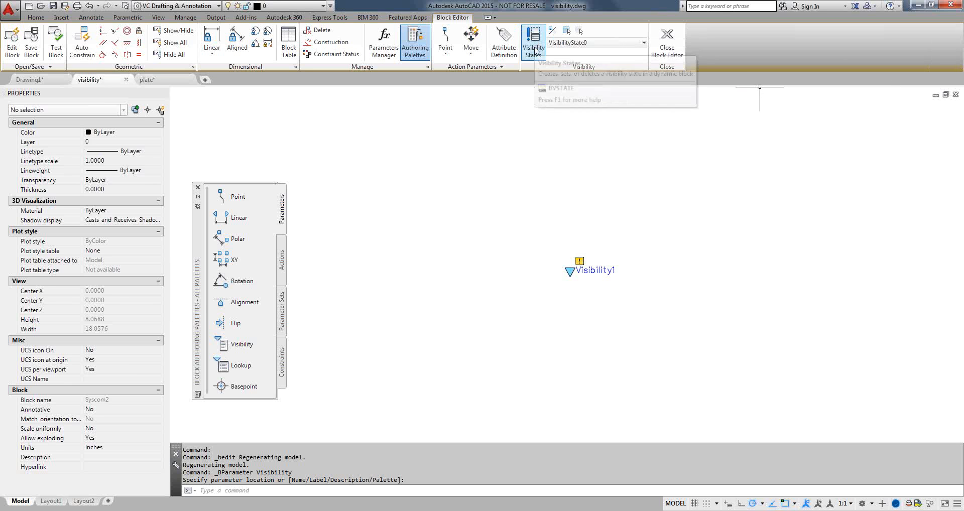
- Rename the block's default visibility state to Manual Pull Station
click(535, 49)
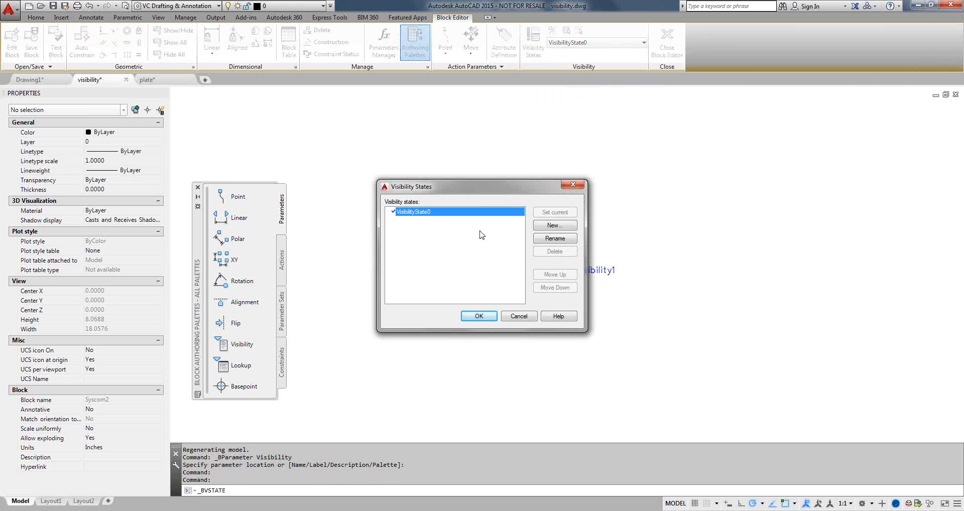
drag(479, 190, 406, 124)
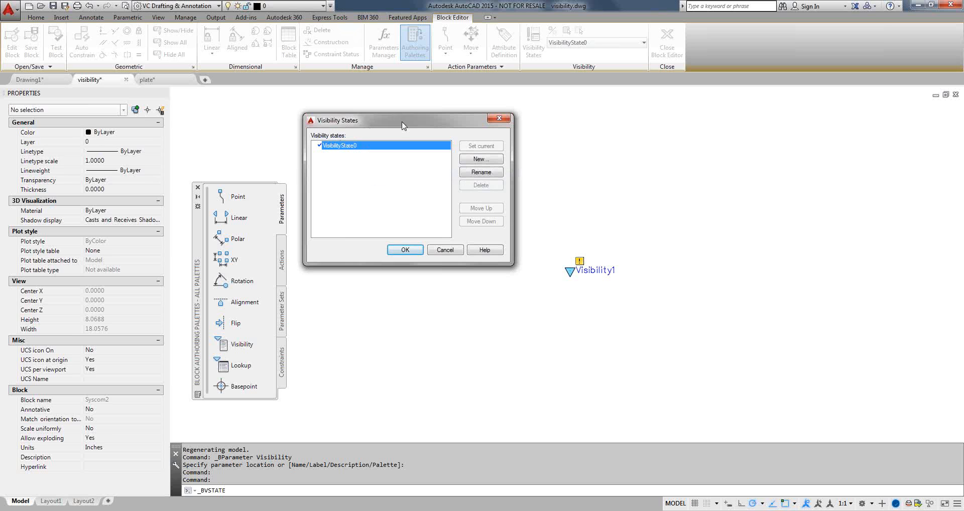
click(478, 173)
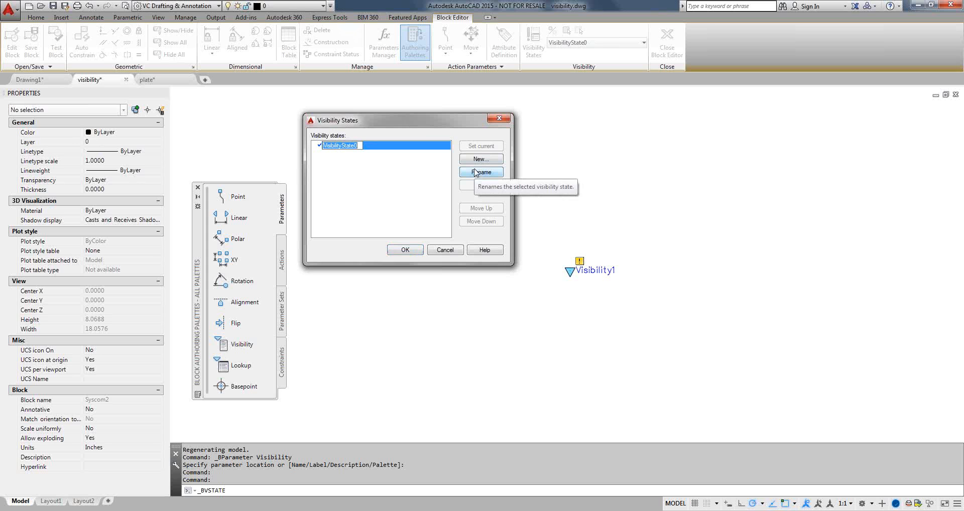
text(Manual)
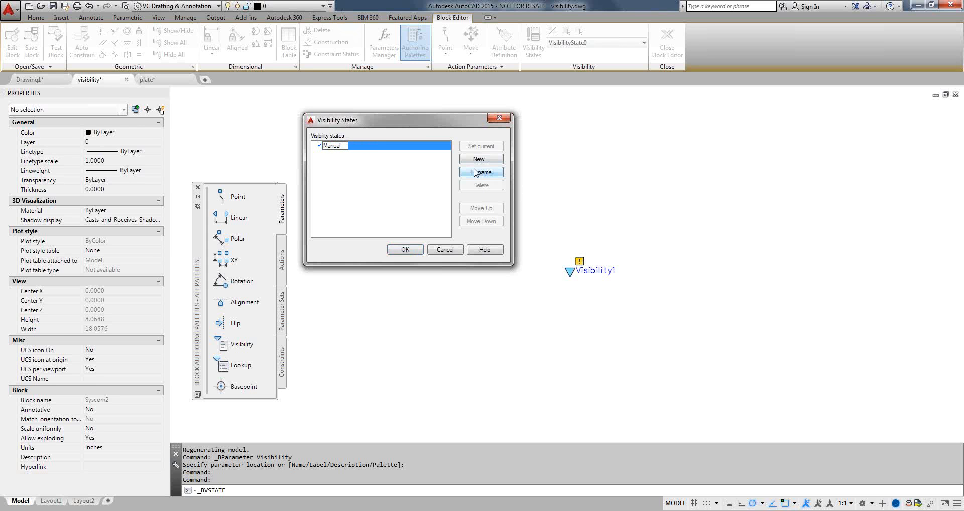
text( Pull Station)
click(414, 250)
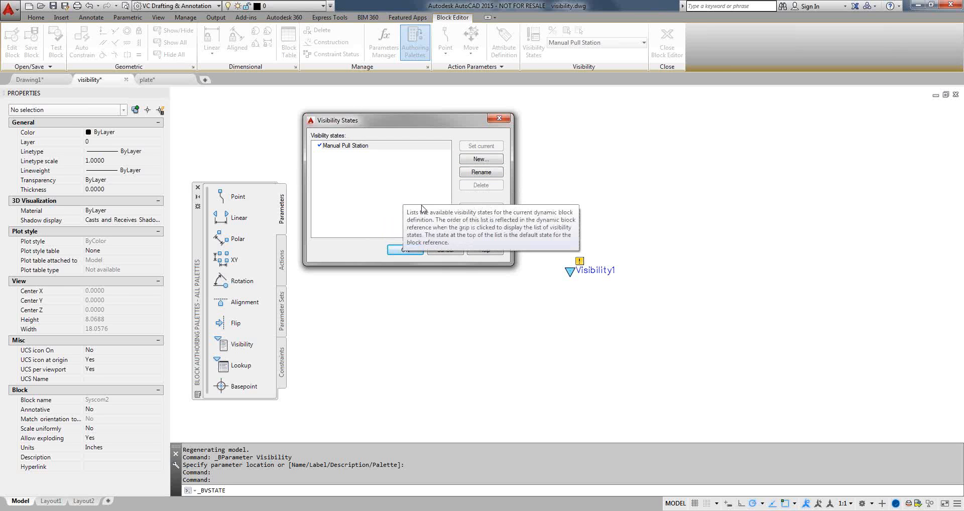
click(405, 250)
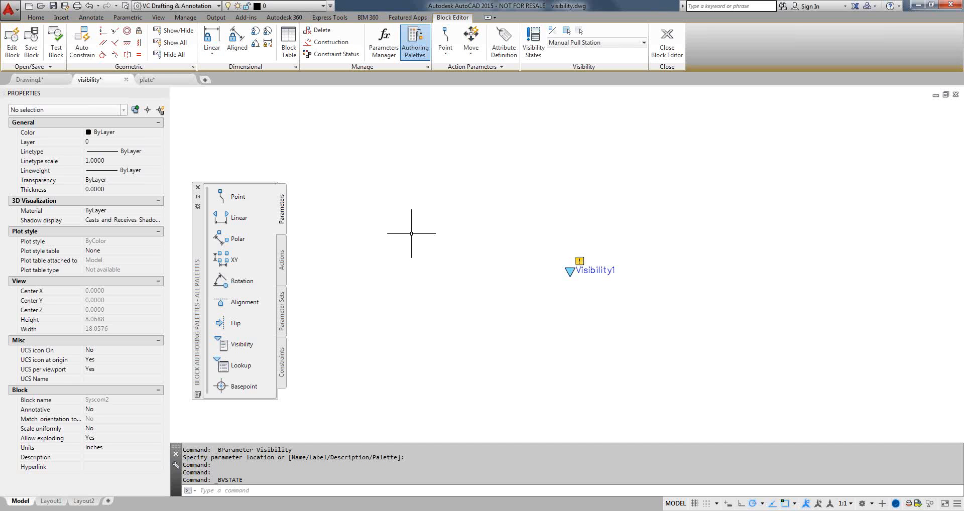
- Insert the MANUAL PULL STATION block exploded at the origin (0,0,0) with scale 1 and rotation 0
text(I)
key(Return)
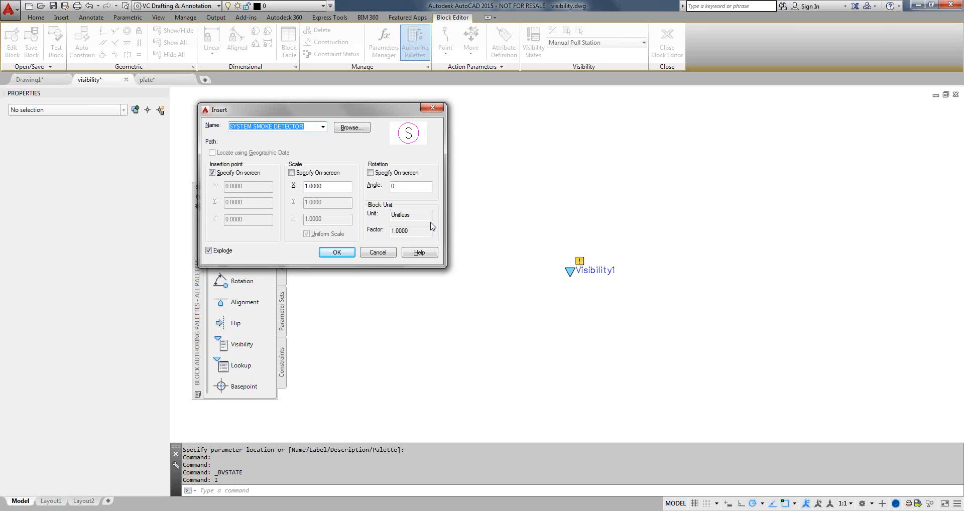
click(323, 127)
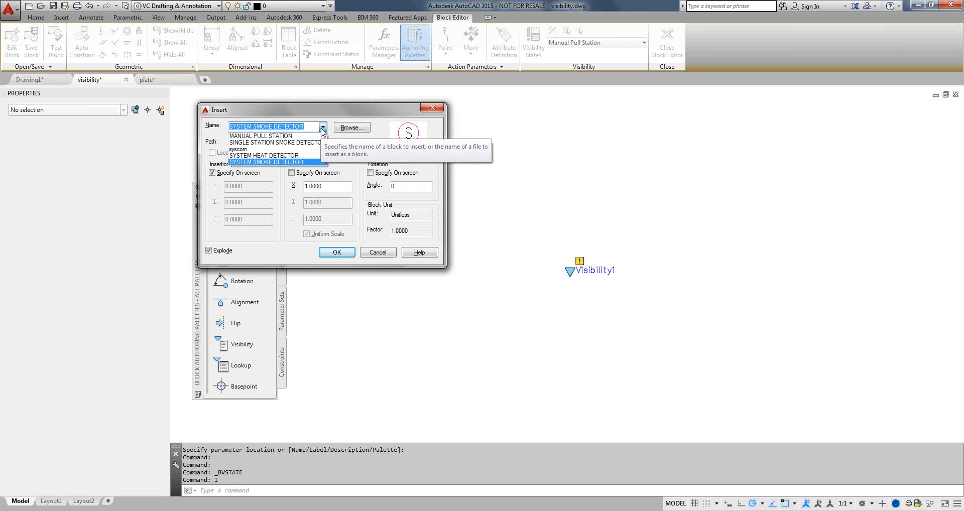
click(289, 137)
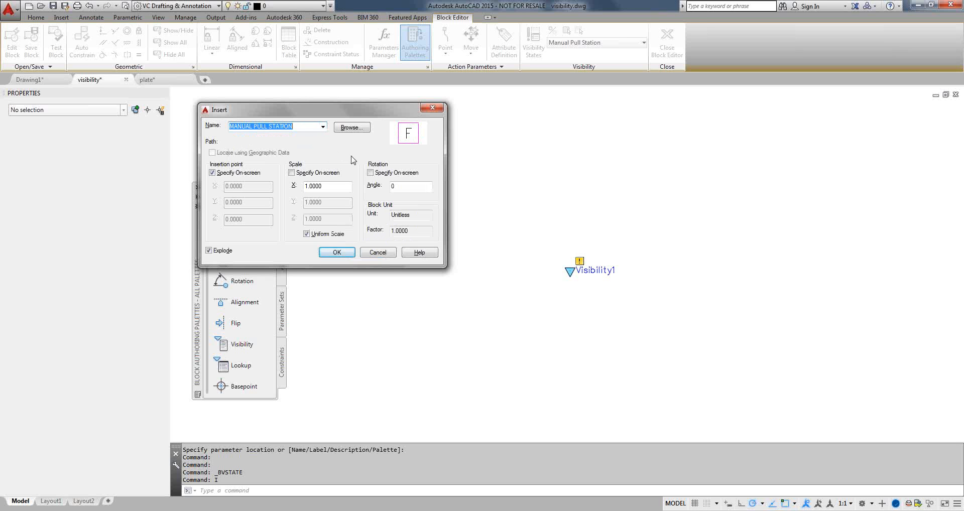
click(212, 173)
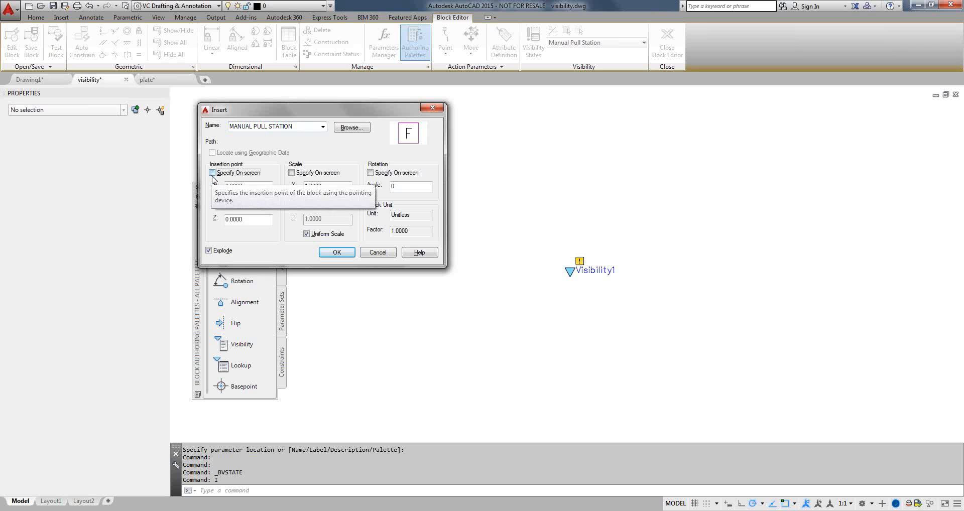
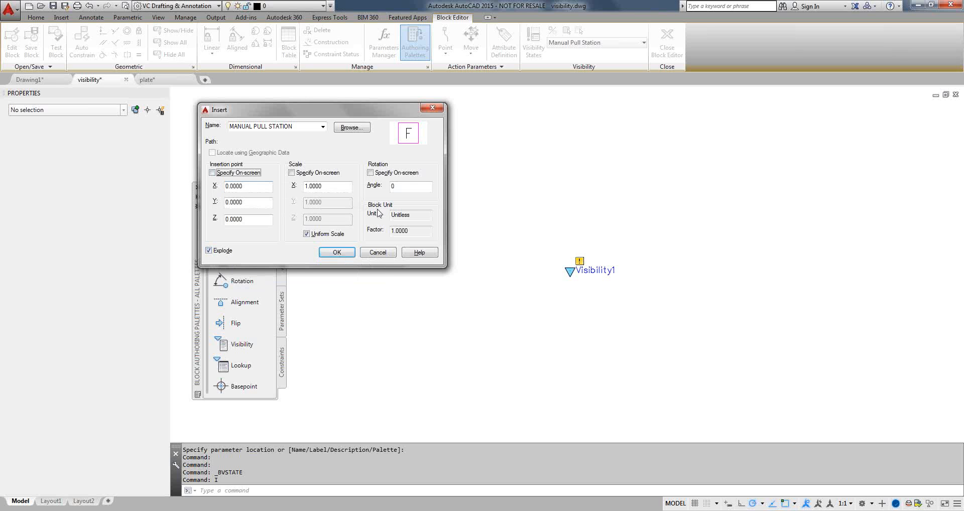
click(345, 256)
- Move the Visibility parameter horizontally out of the symbol to its right side, at about X 1.53
click(604, 269)
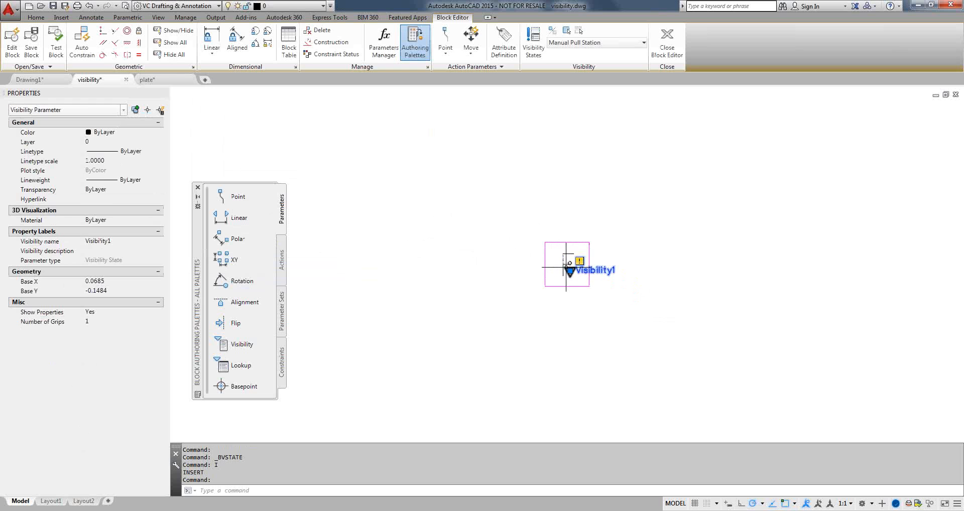
click(570, 272)
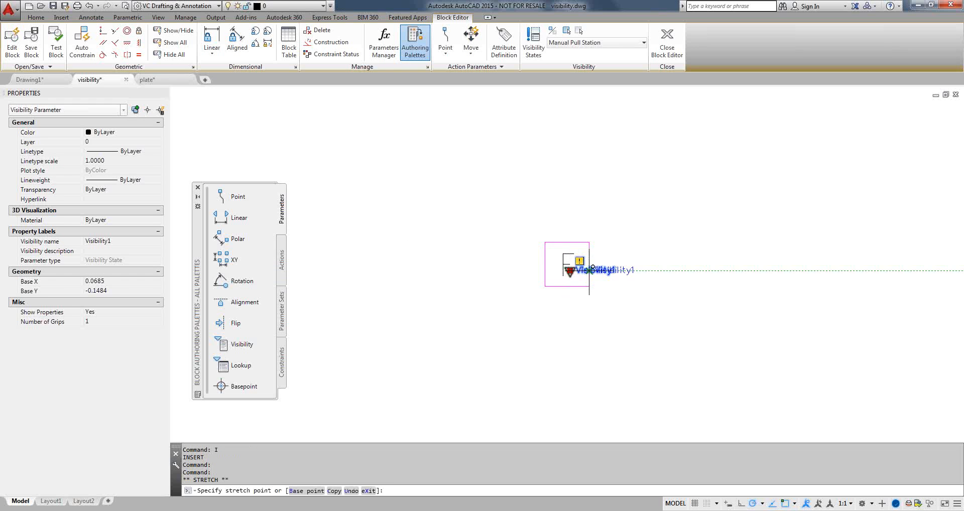
click(634, 270)
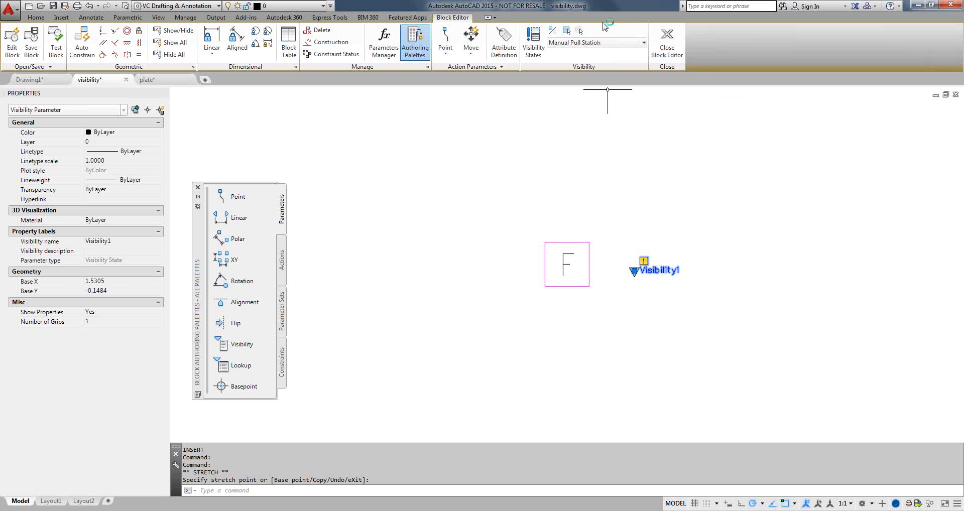
- Create a visibility state named System Heat Detector that hides all existing objects
click(541, 40)
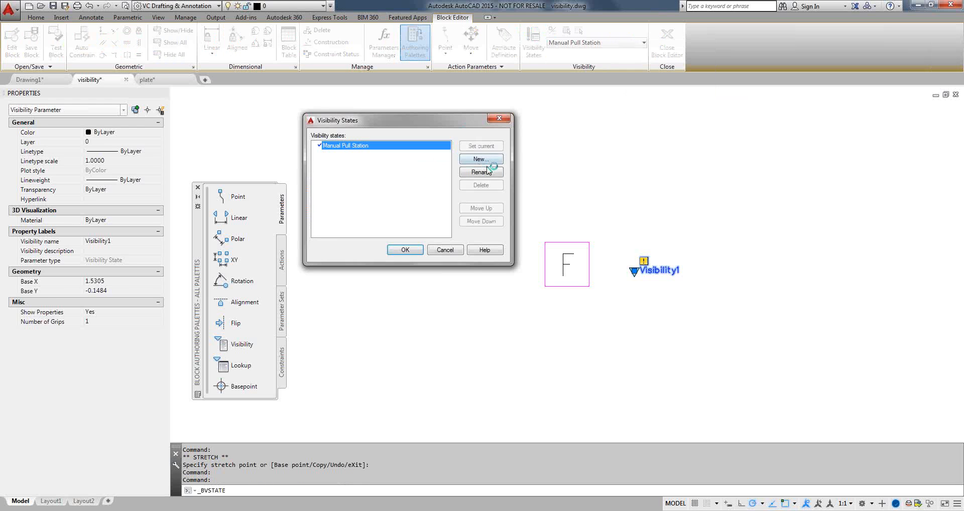
click(482, 160)
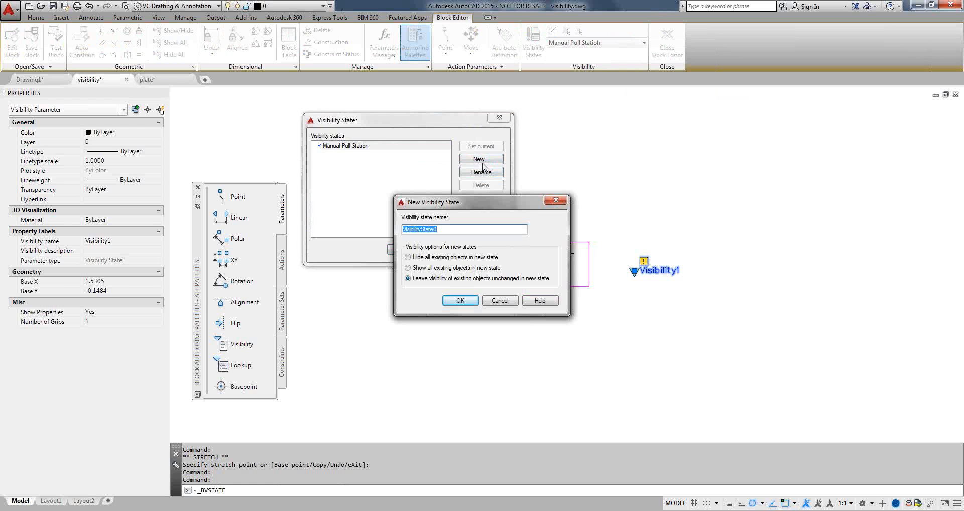
text(System Heat Detector)
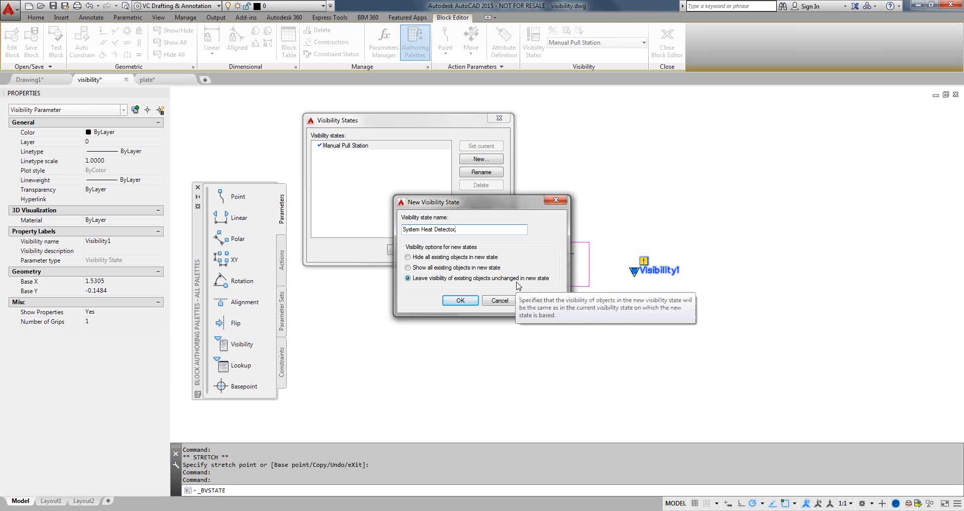
drag(506, 211, 410, 197)
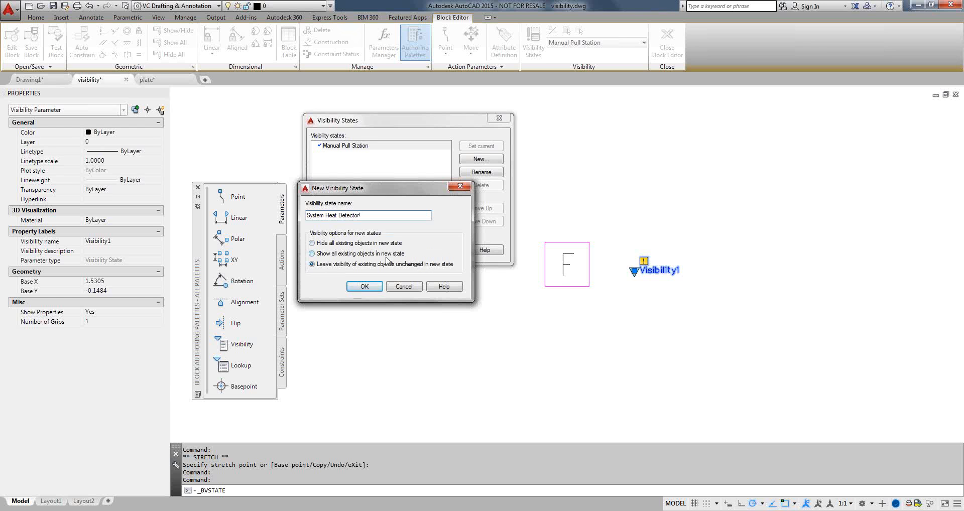
click(312, 243)
click(379, 288)
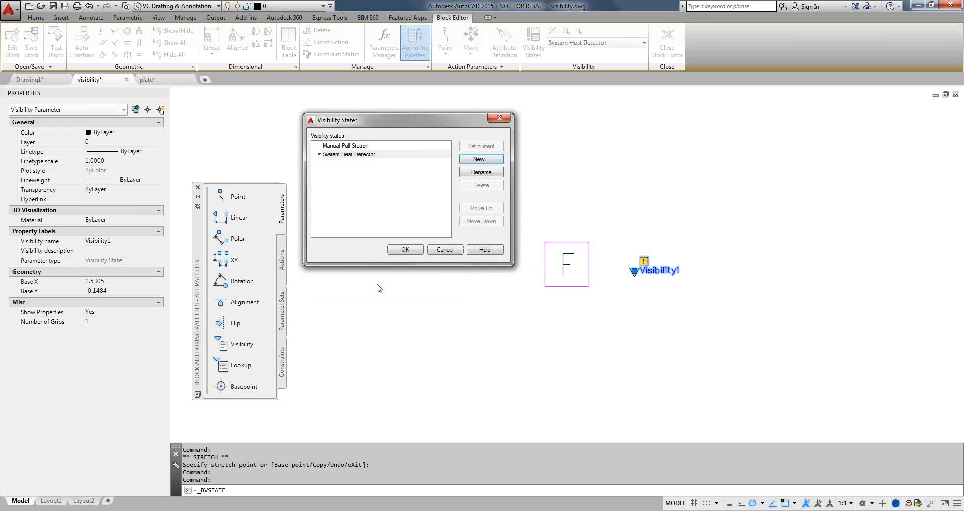
click(405, 249)
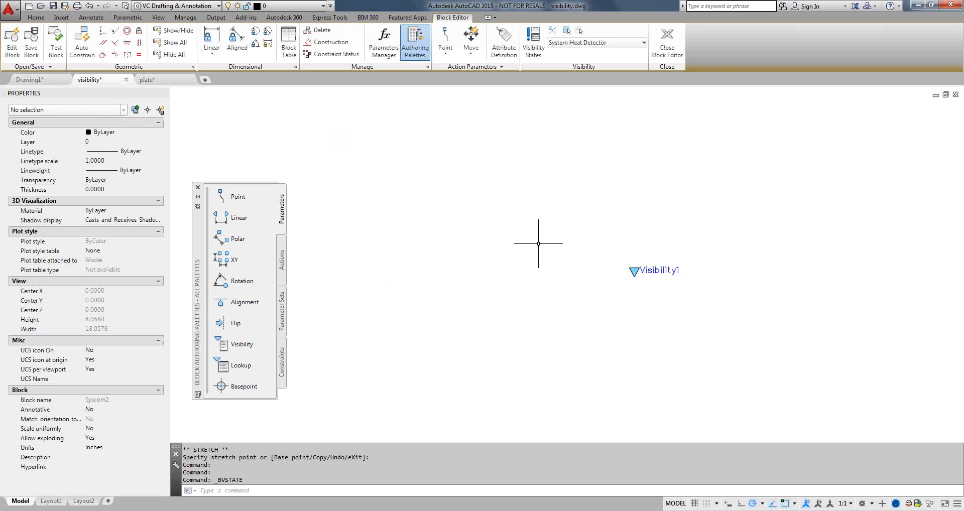
- Insert the SYSTEM HEAT DETECTOR block exploded at the origin in the System Heat Detector state
text(i)
key(Return)
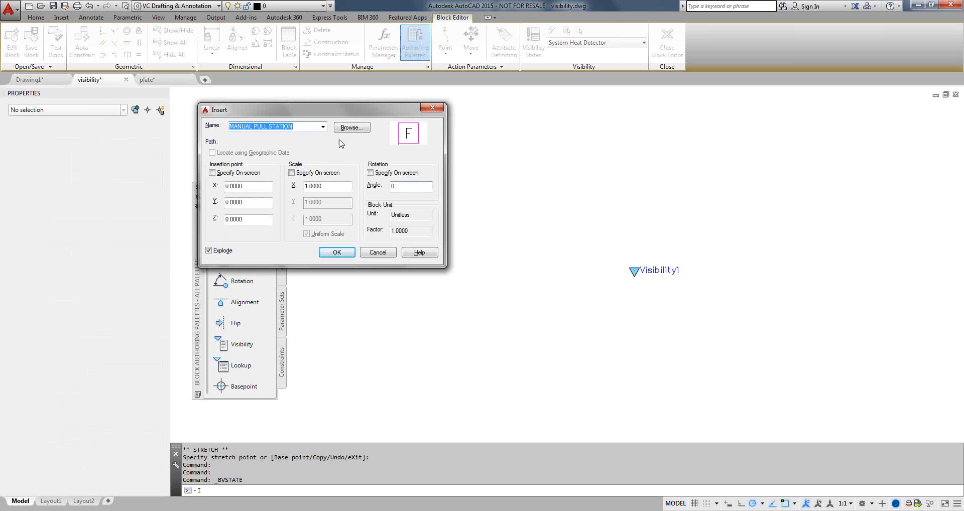
click(323, 126)
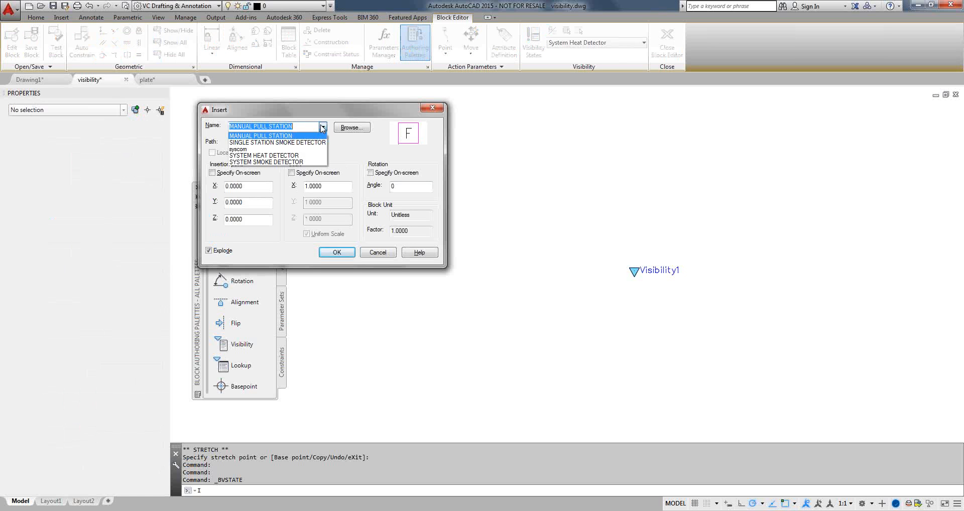
click(307, 155)
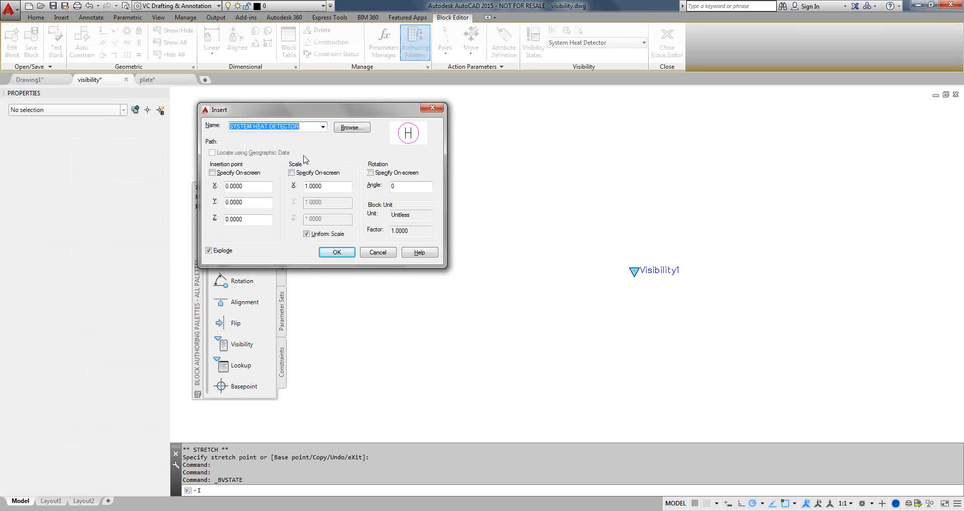
click(337, 252)
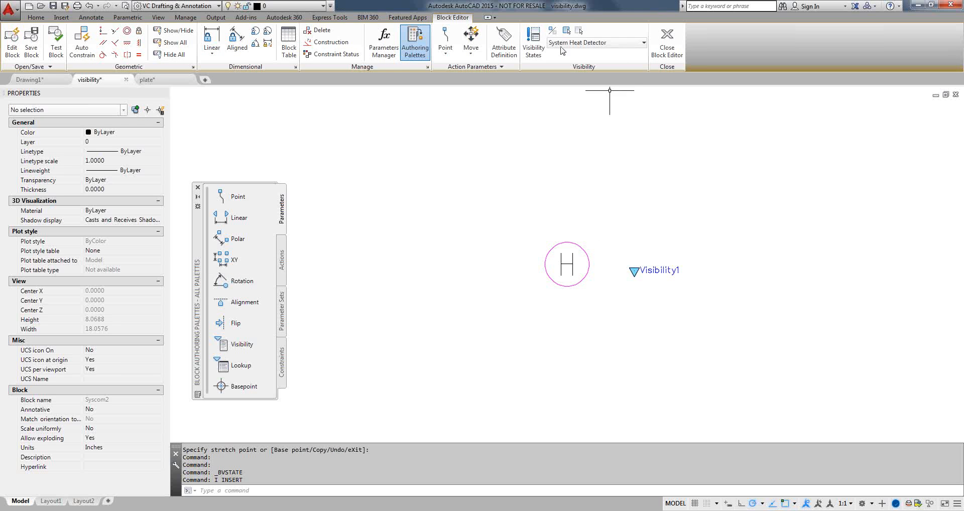
- Create a visibility state named System Smoke Detector that hides all existing objects
click(533, 43)
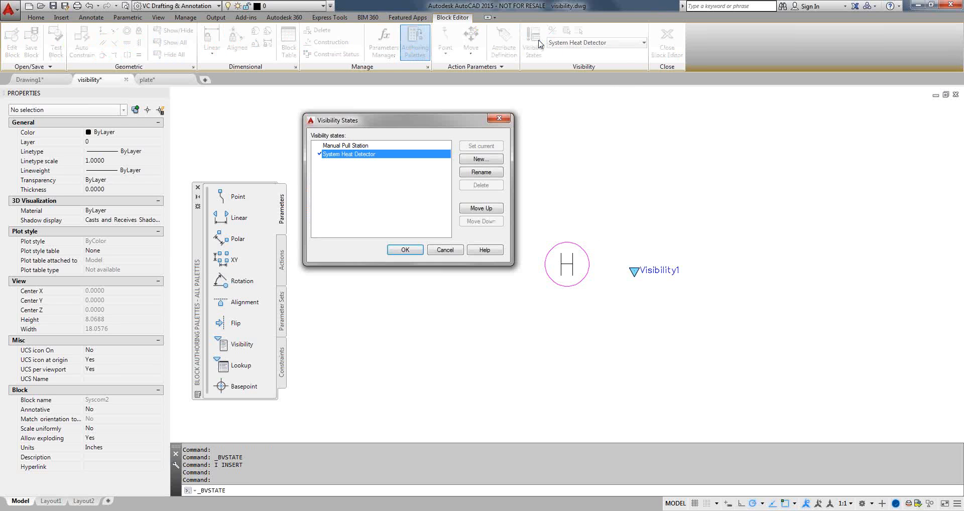
click(480, 159)
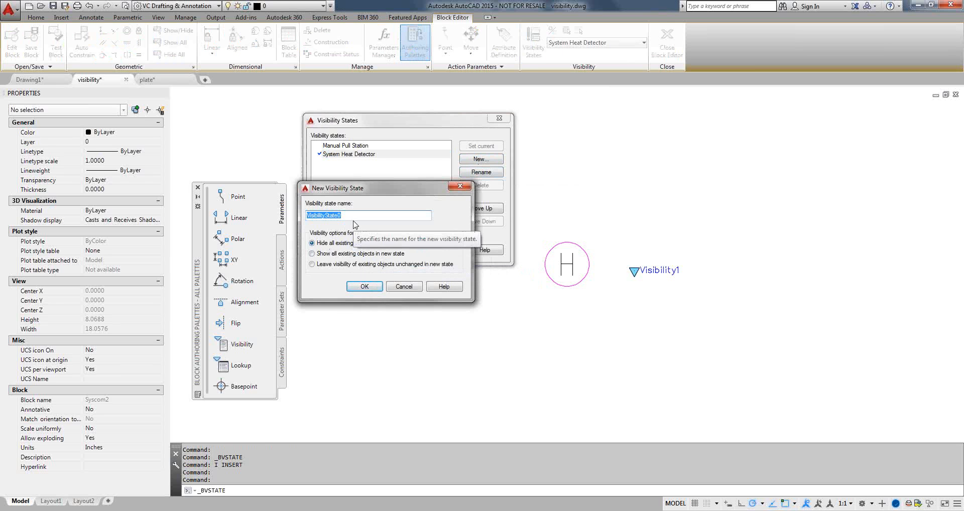
text(System Smoke Detector)
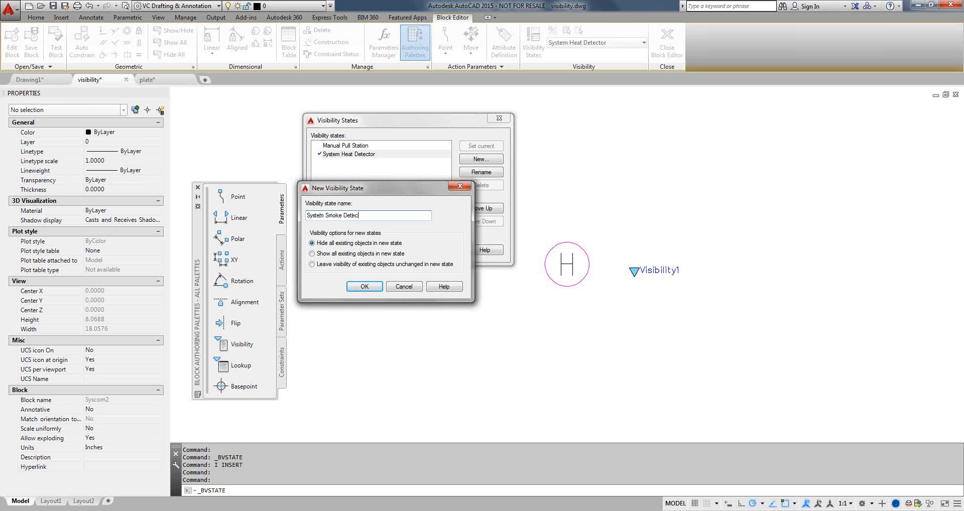
click(364, 286)
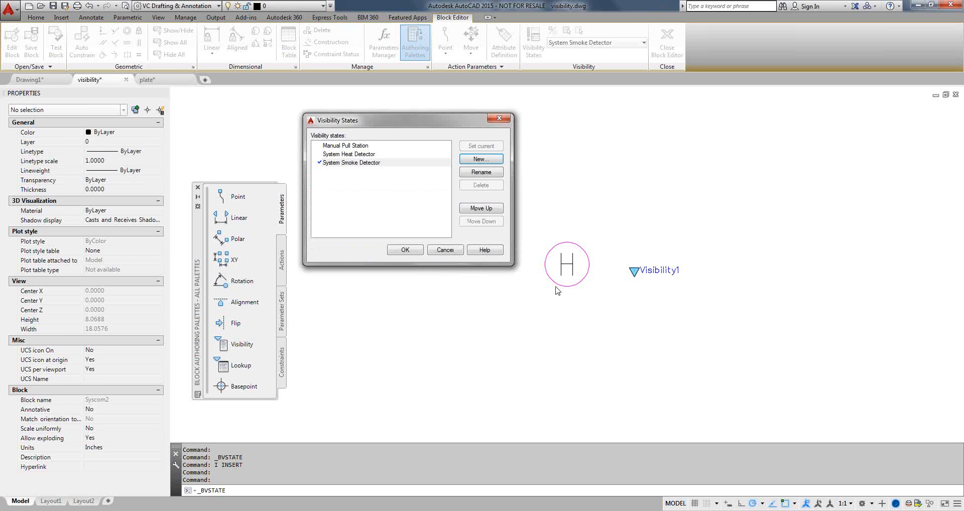
click(405, 250)
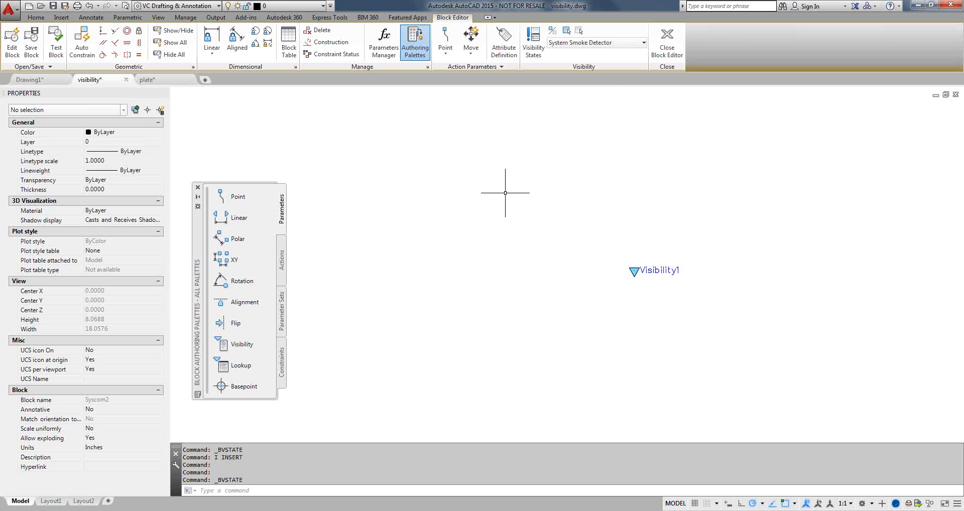
- Insert the SYSTEM SMOKE DETECTOR block exploded at the origin in the System Smoke Detector state
text(i)
key(Return)
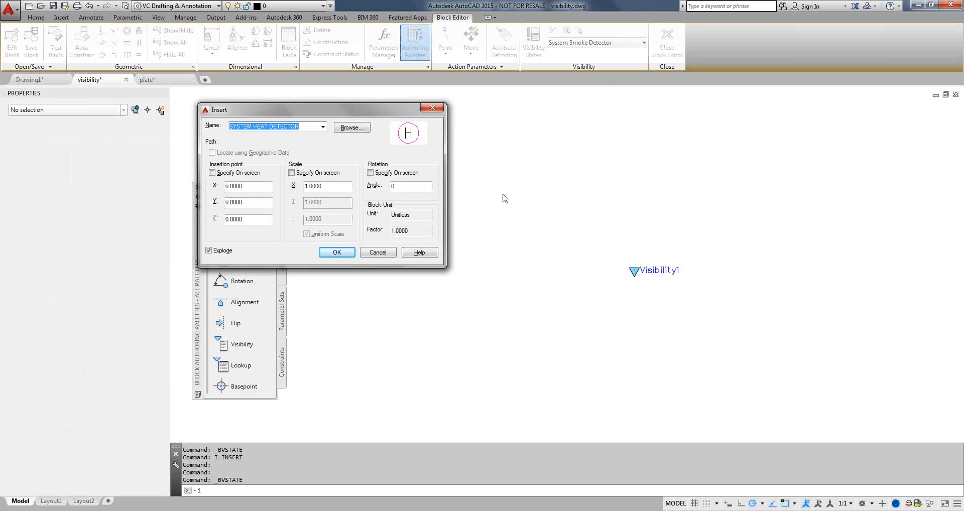
click(323, 127)
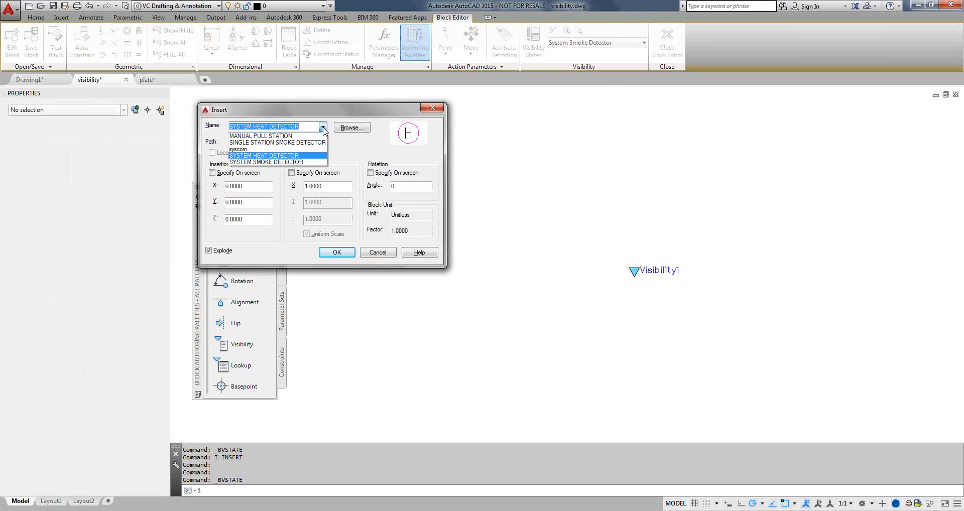
click(296, 162)
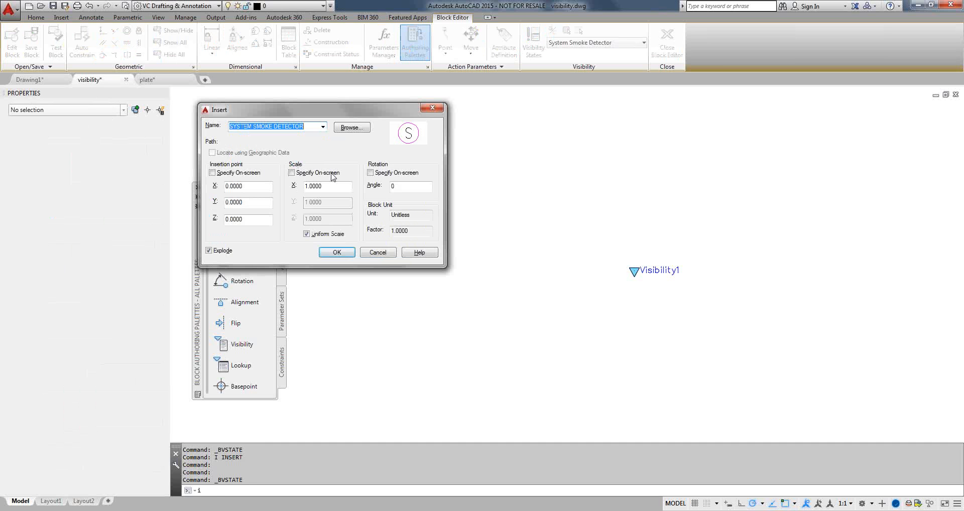
click(337, 252)
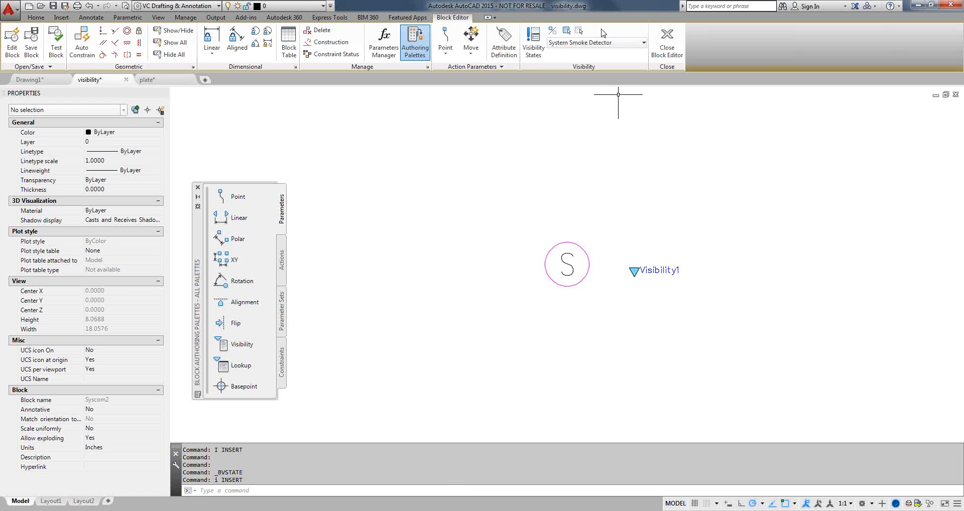
- Create a visibility state named Single Station Smoke Detector that hides all existing objects
click(535, 50)
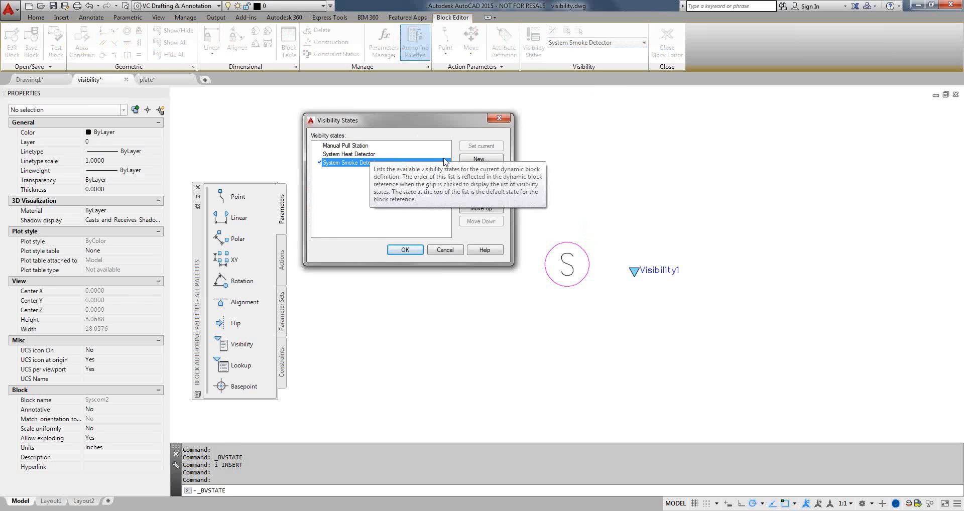
click(487, 159)
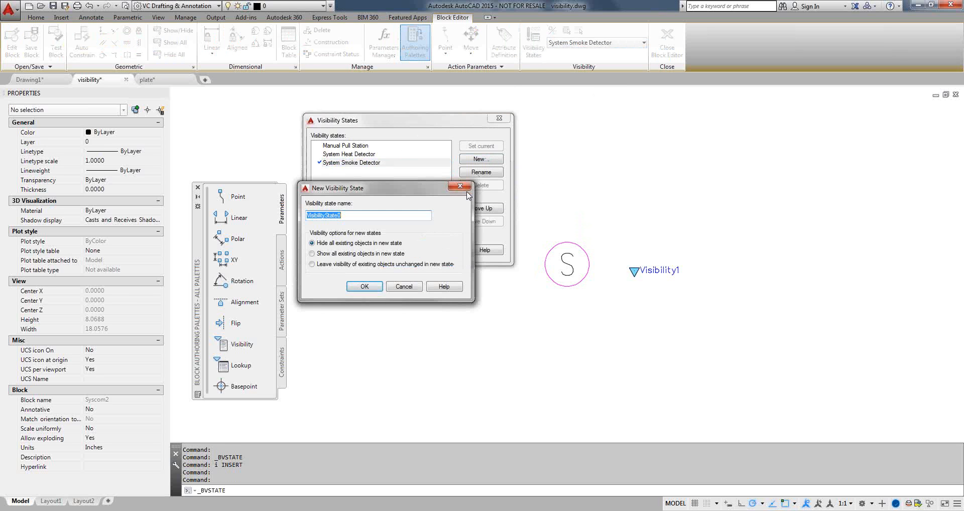
text(Single Station Smoke Detector)
click(371, 287)
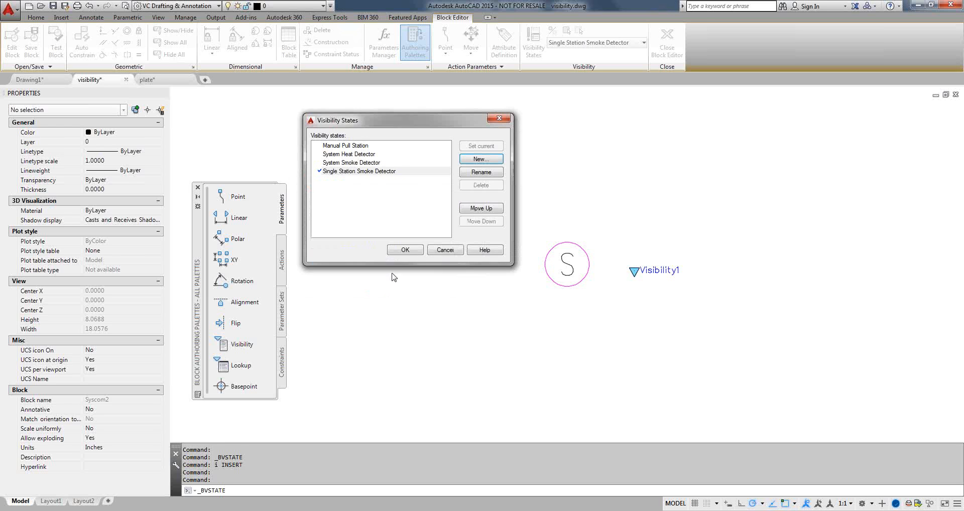
click(396, 251)
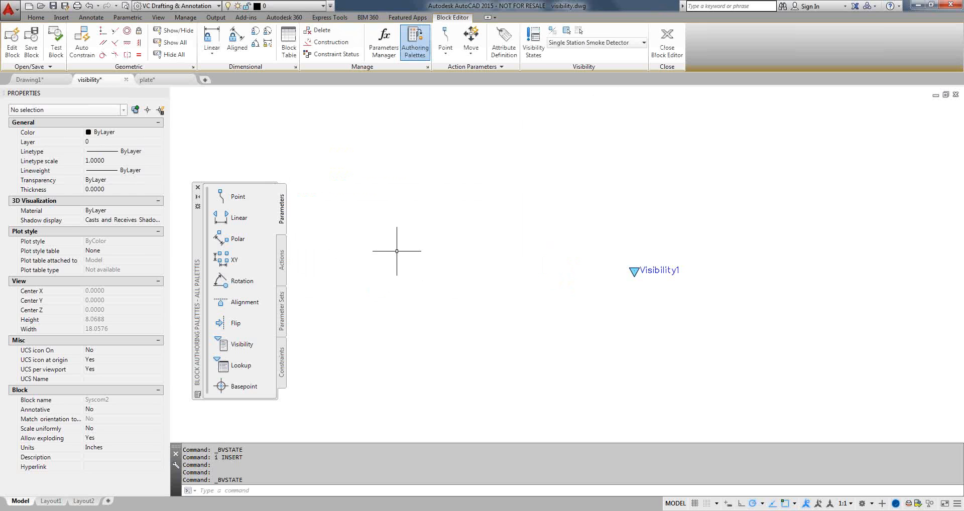
- Insert the SINGLE STATION SMOKE DETECTOR block exploded at the origin in the Single Station Smoke Detector state
text(i)
key(Return)
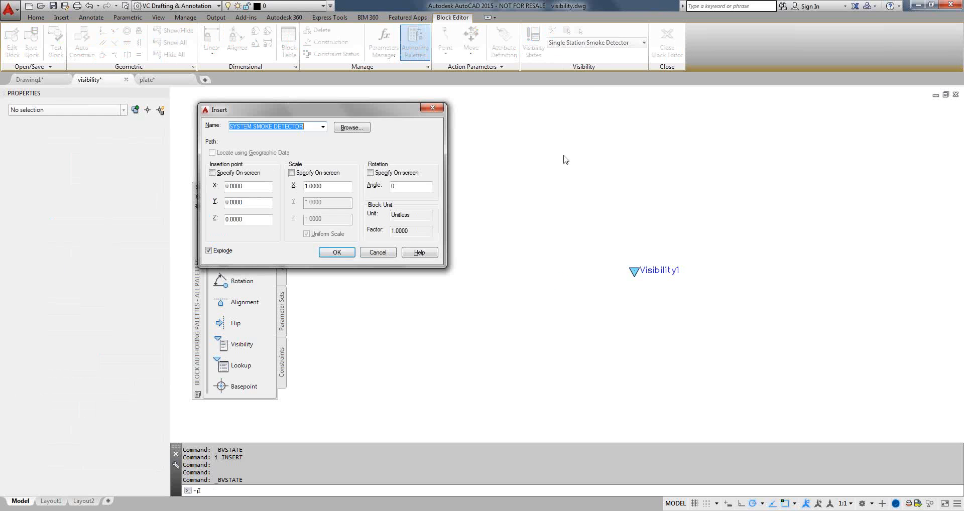
click(323, 127)
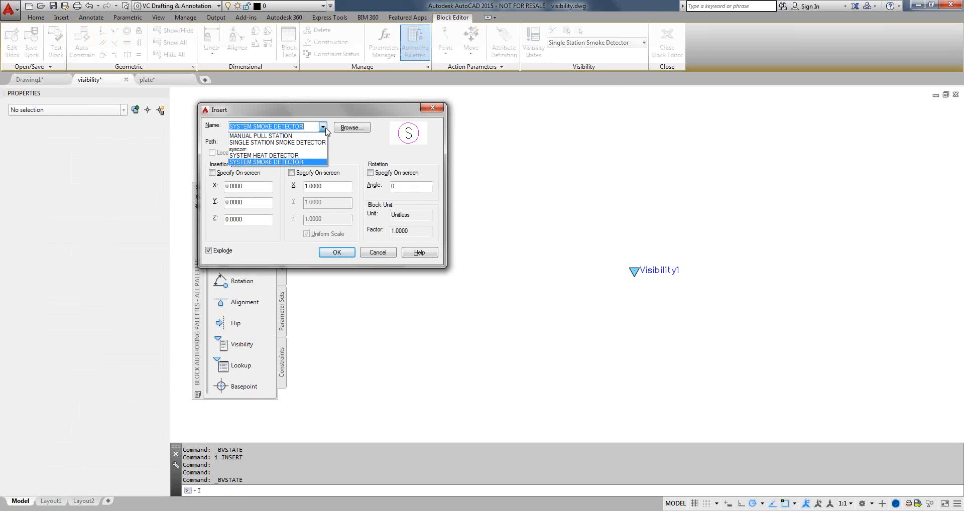
click(302, 142)
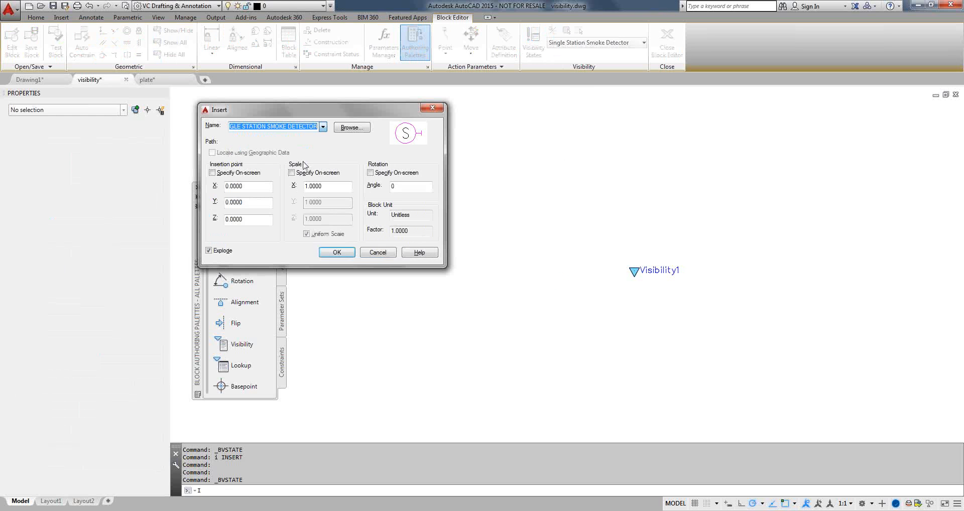
click(336, 252)
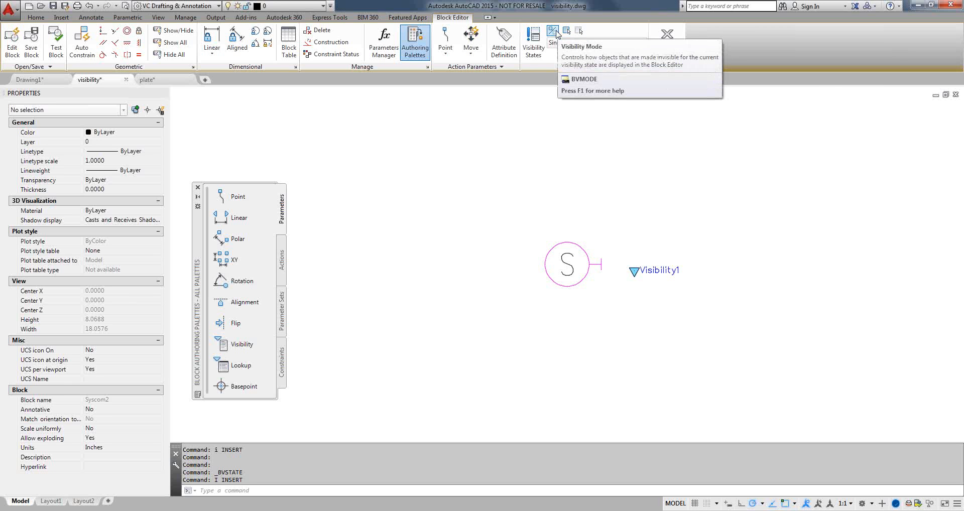
- Examine the overlapping symbols with the hidden objects shown dimmed (BVMODE 1), and turn that display off again
click(555, 32)
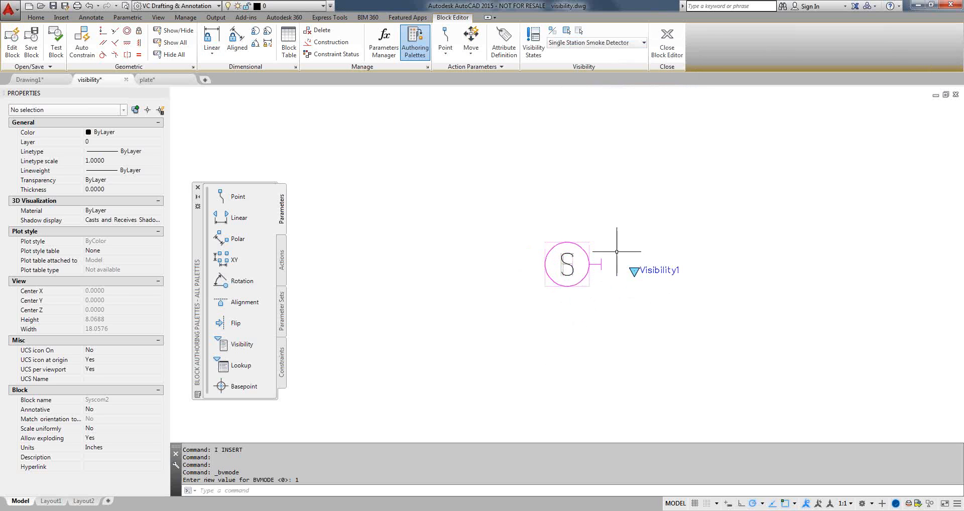
scroll(605, 262, up, 6)
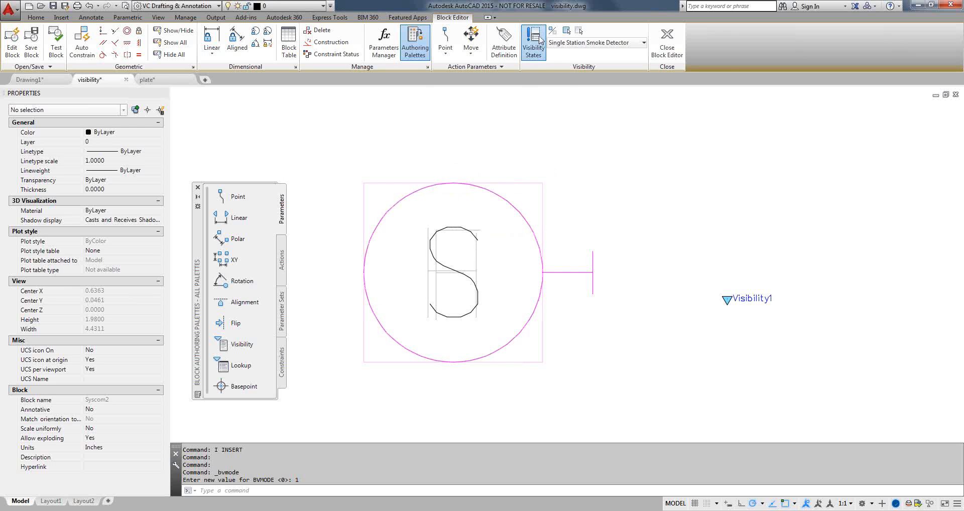
click(540, 41)
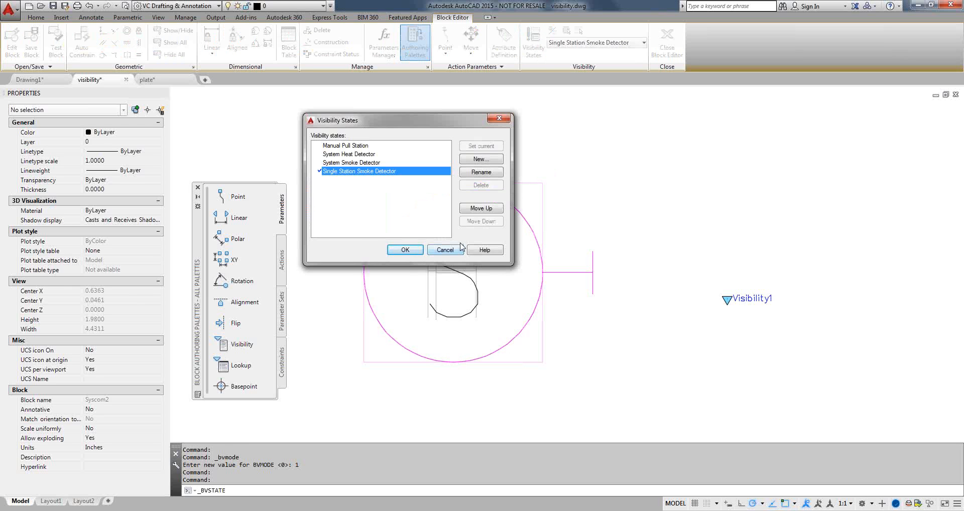
click(445, 250)
click(552, 30)
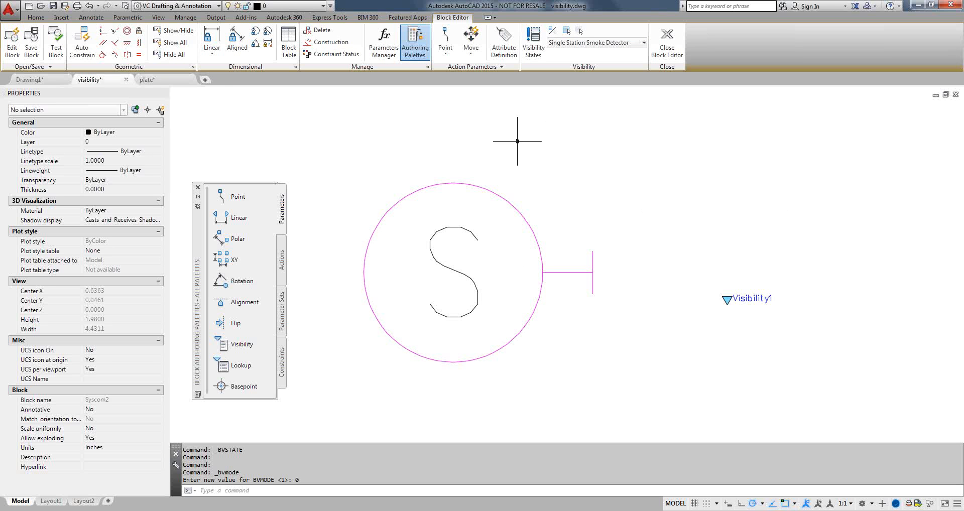
- Test the Syscom2 block by switching its visibility to System Heat Detector, System Smoke Detector and Single Station Smoke Detector
click(56, 42)
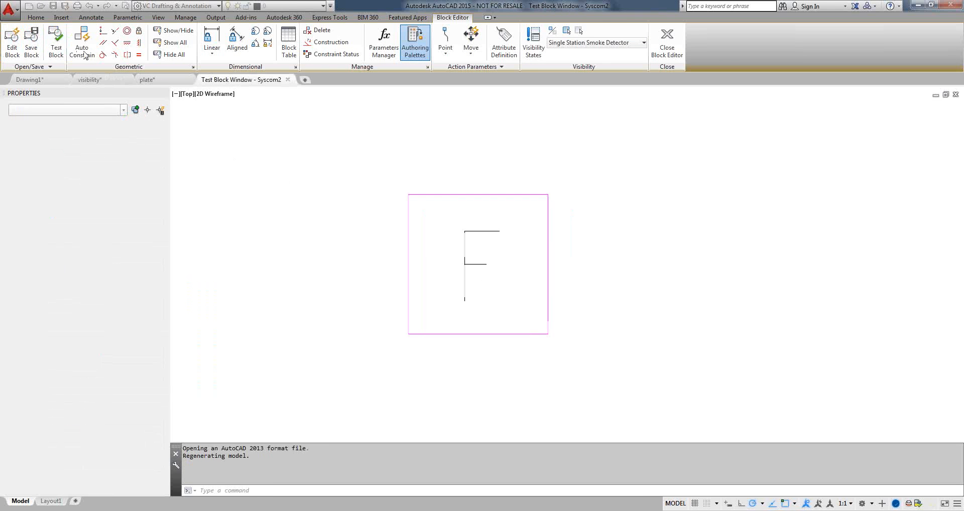
click(548, 314)
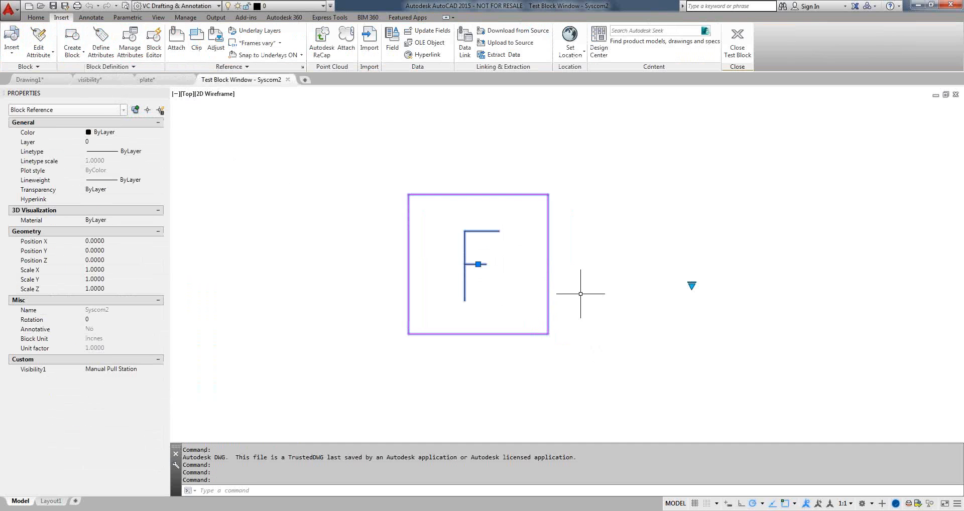
click(692, 286)
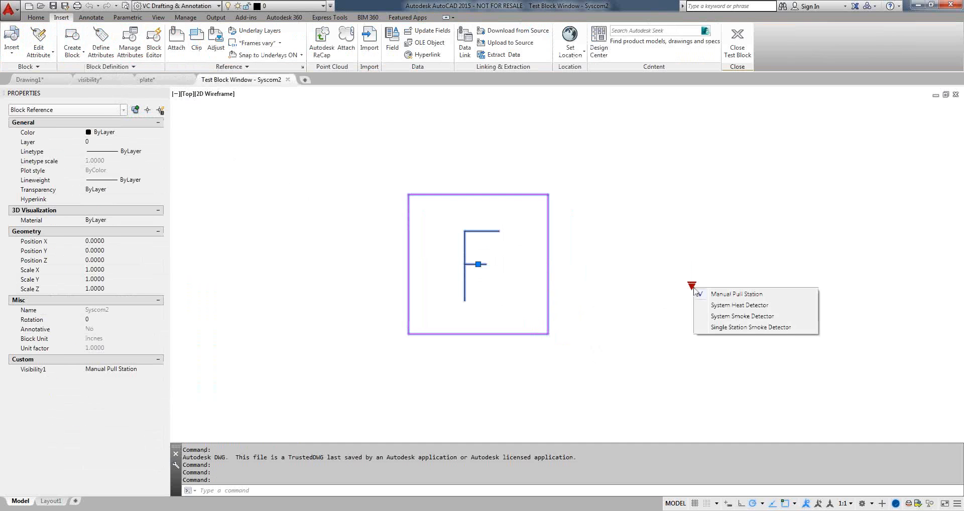
click(721, 301)
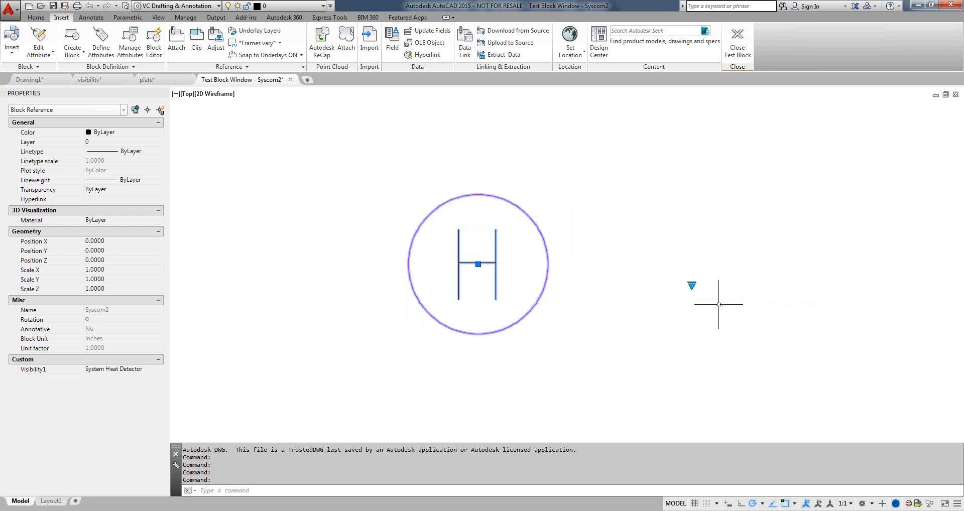
click(692, 287)
click(713, 318)
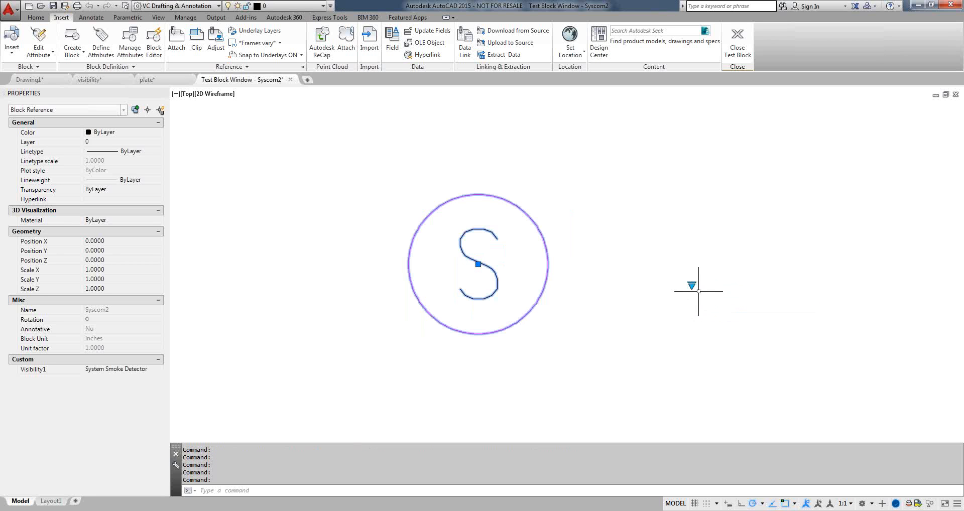
click(692, 285)
click(716, 328)
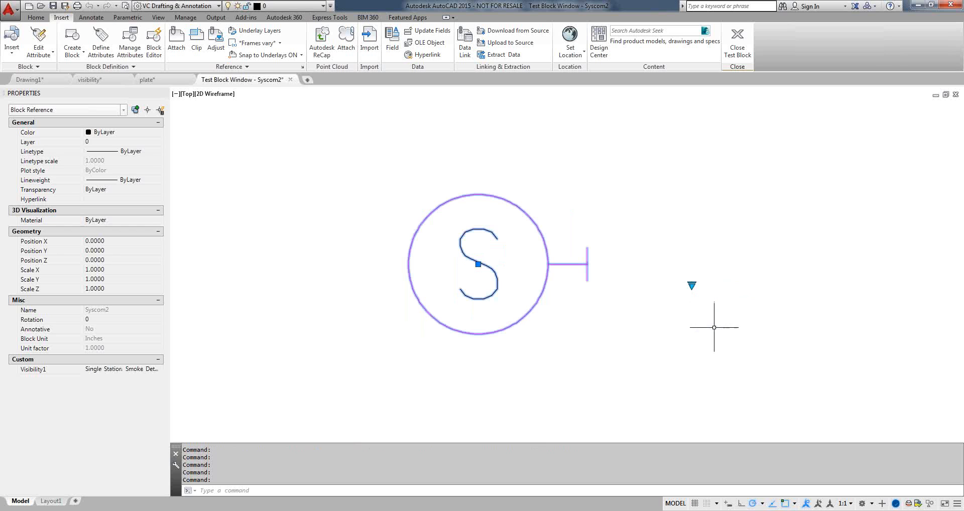
- Close the Syscom2 test window and return to the block definition in the visibility drawing
click(692, 286)
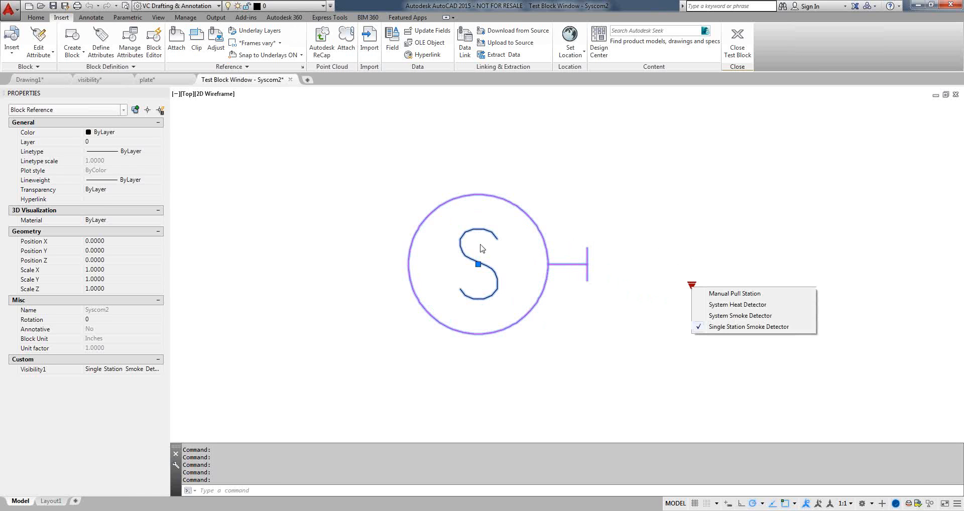
click(660, 179)
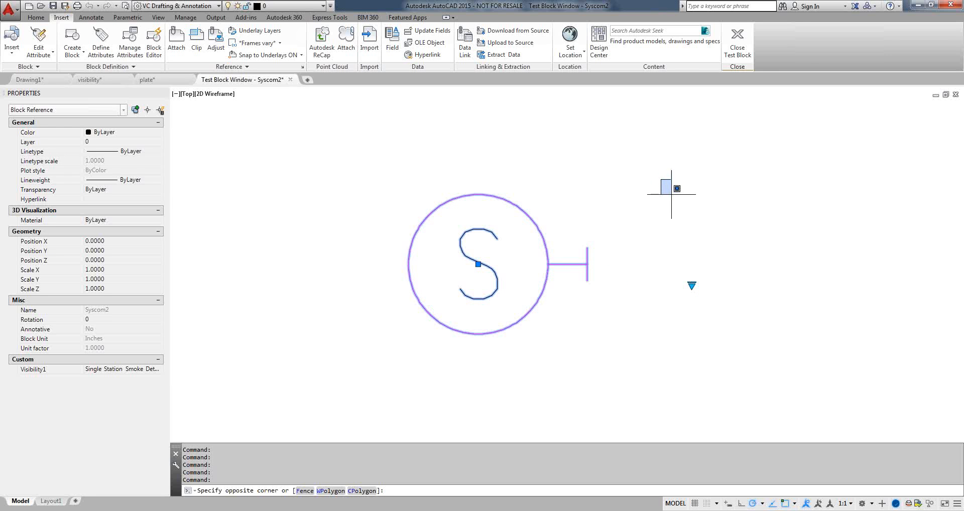
click(740, 48)
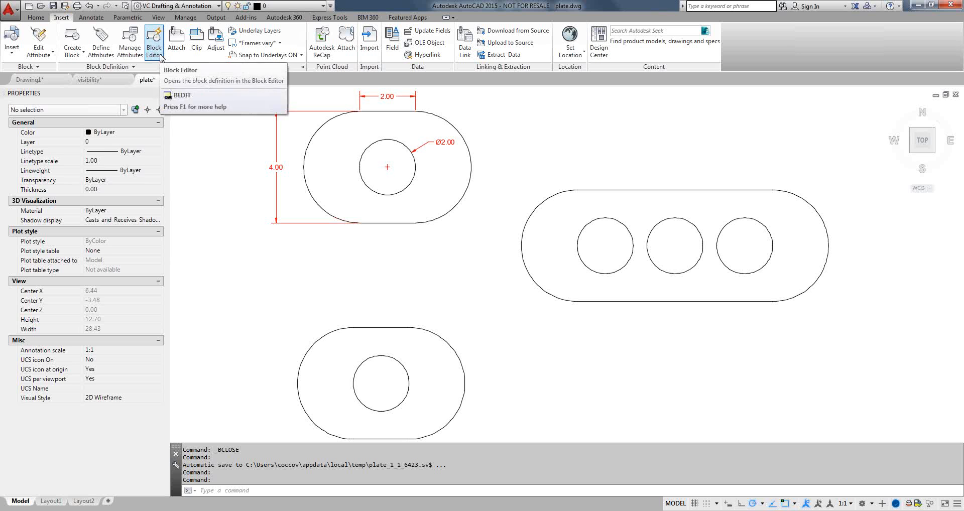
click(111, 80)
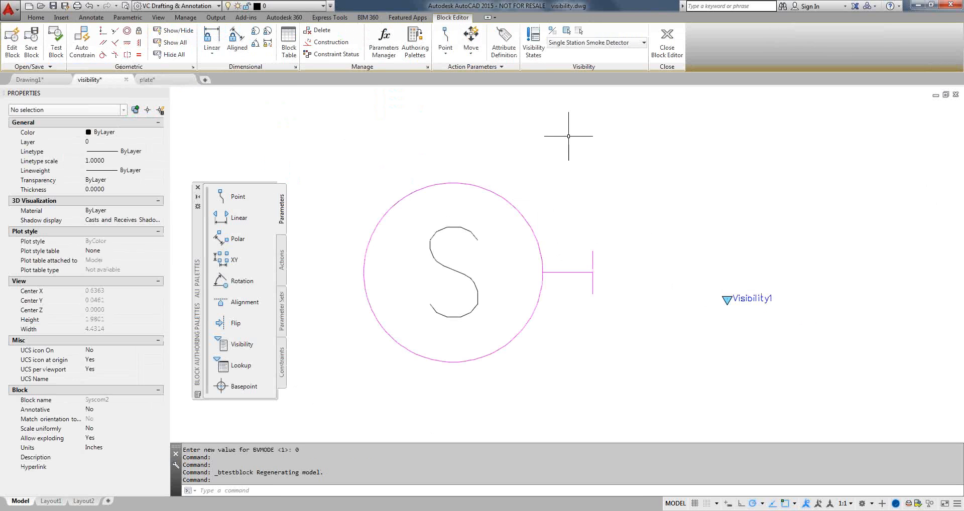
click(470, 186)
click(468, 183)
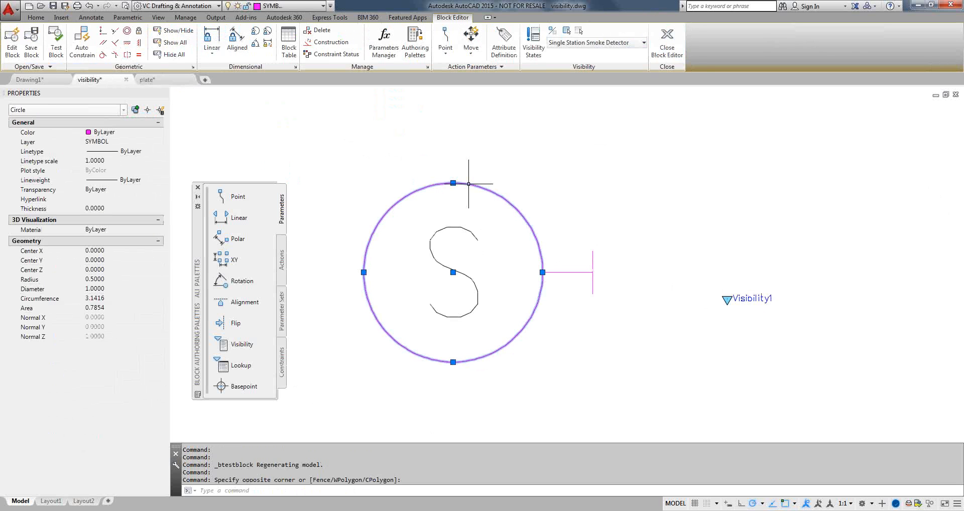
- Reorder the visibility states to Single Station Smoke Detector, System Smoke Detector, System Heat Detector and Manual Pull Station
click(534, 44)
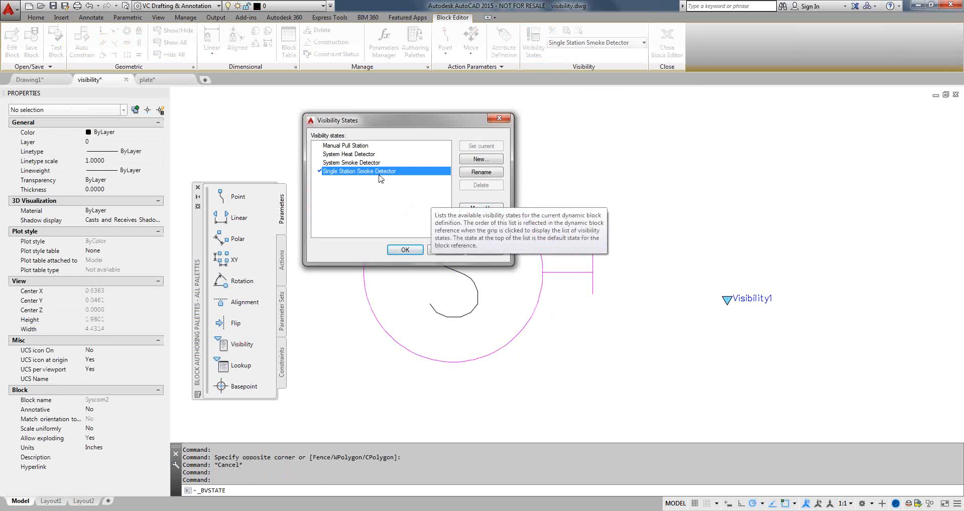
click(494, 209)
click(494, 210)
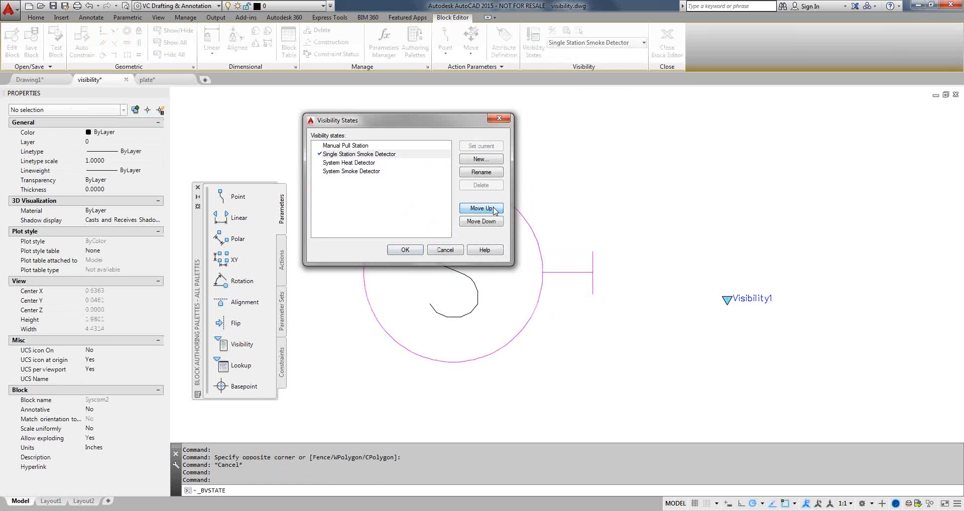
click(494, 209)
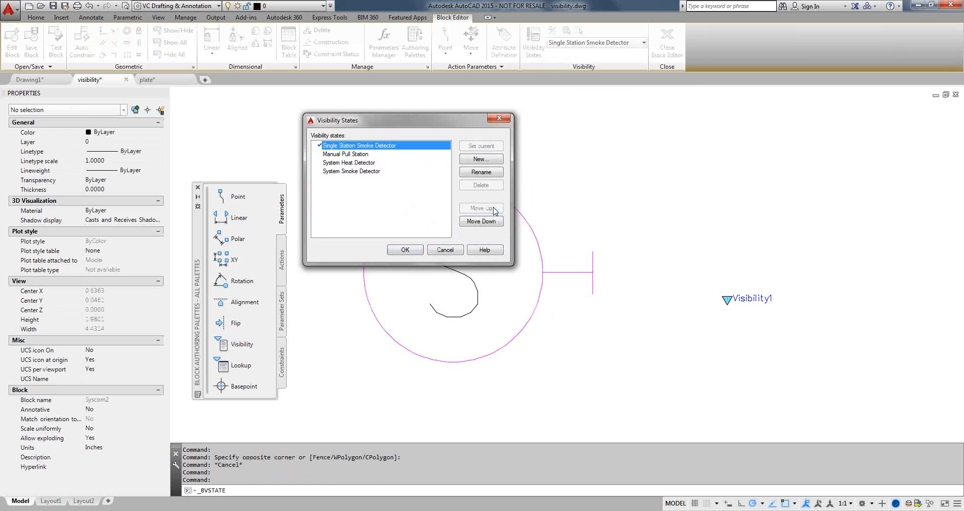
click(340, 172)
click(471, 209)
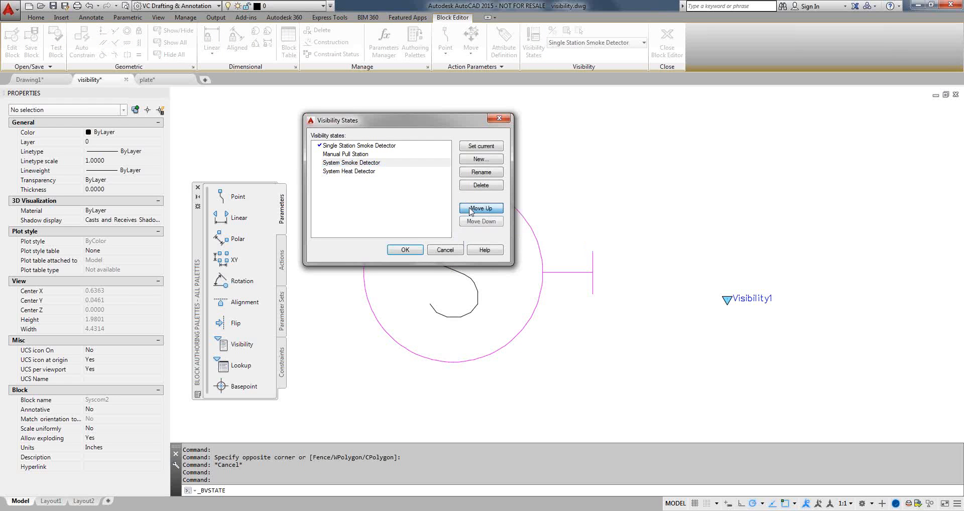
click(471, 209)
click(365, 172)
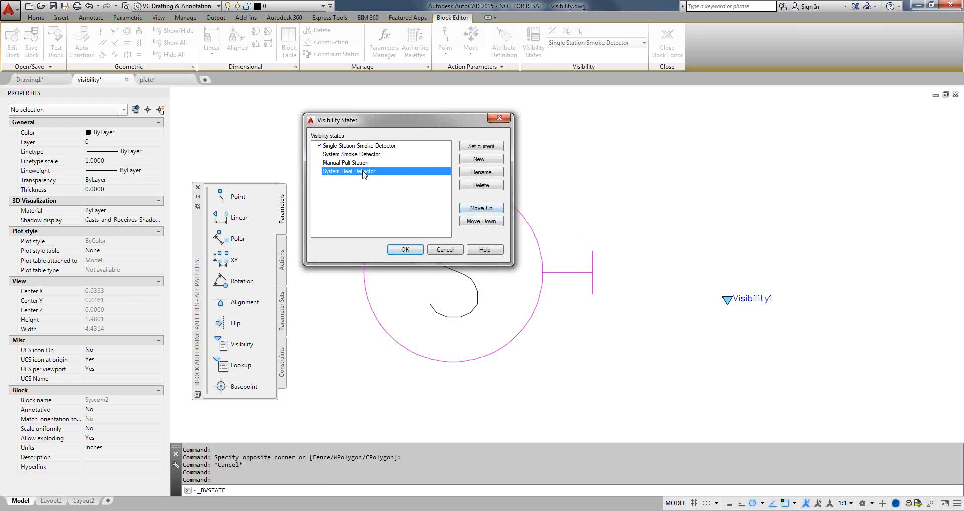
click(490, 212)
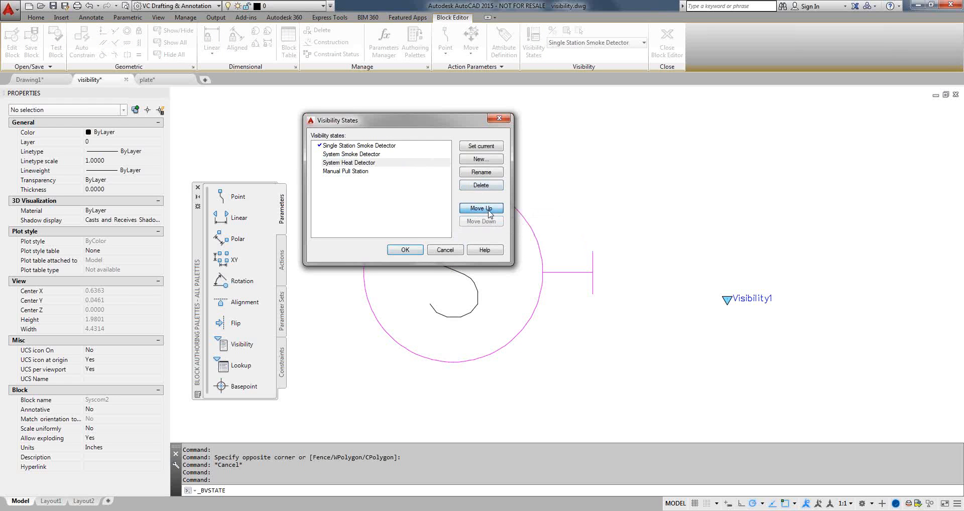
click(415, 248)
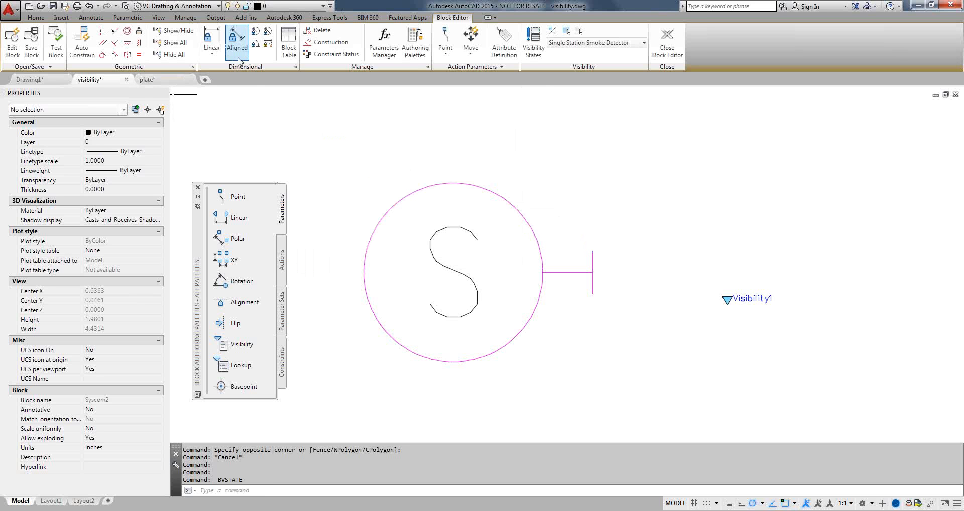
- Test the Syscom2 block to check the order of its visibility list, and close the test window
click(53, 35)
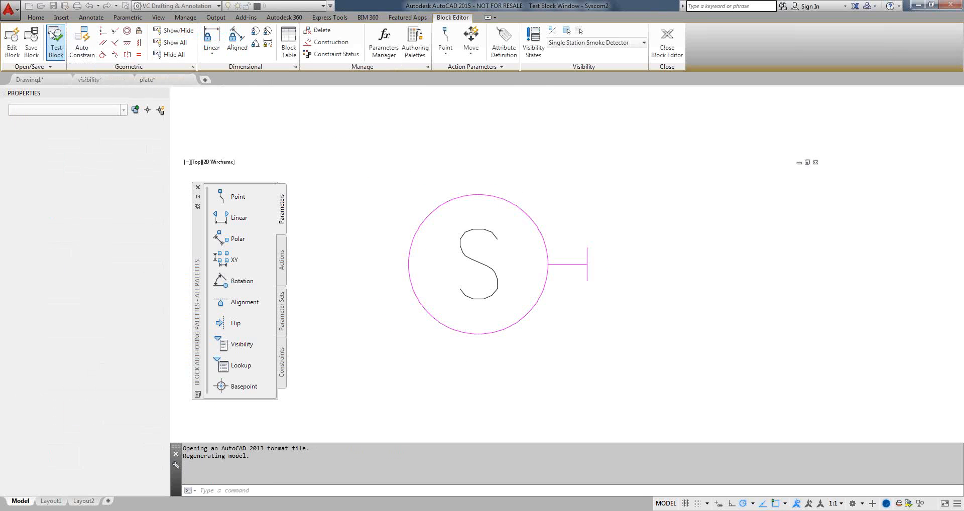
click(549, 260)
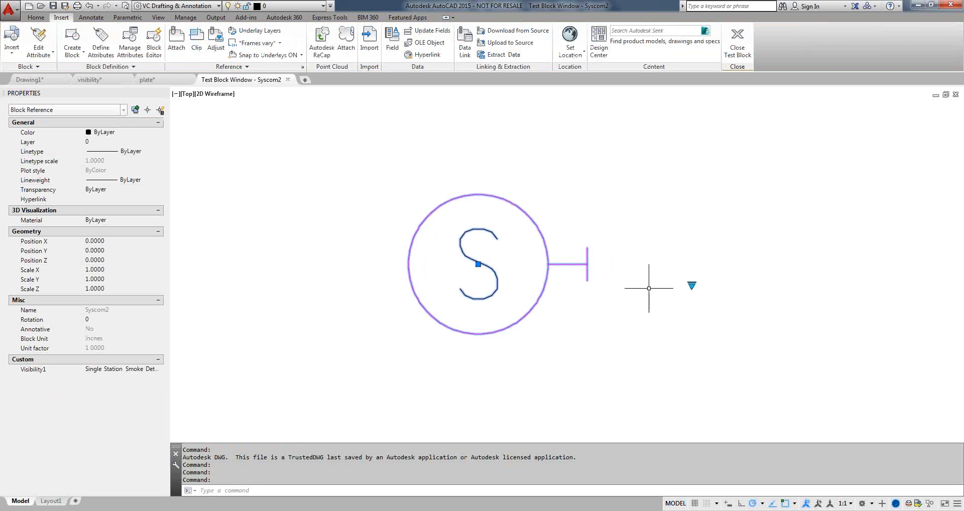
click(691, 285)
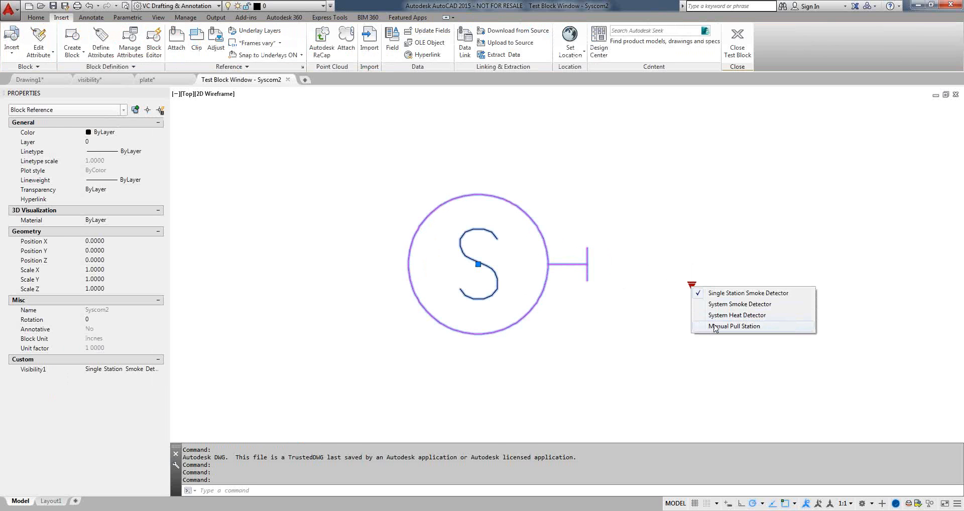
click(793, 74)
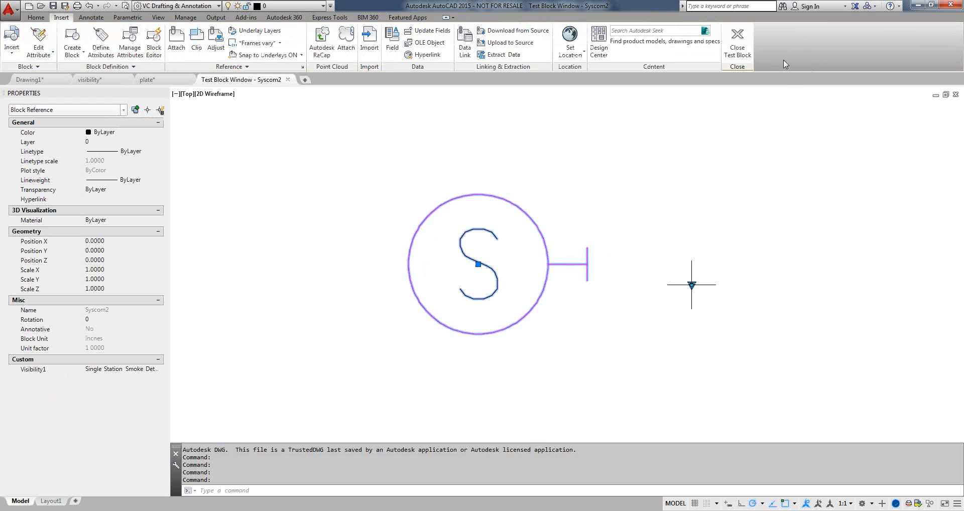
click(748, 58)
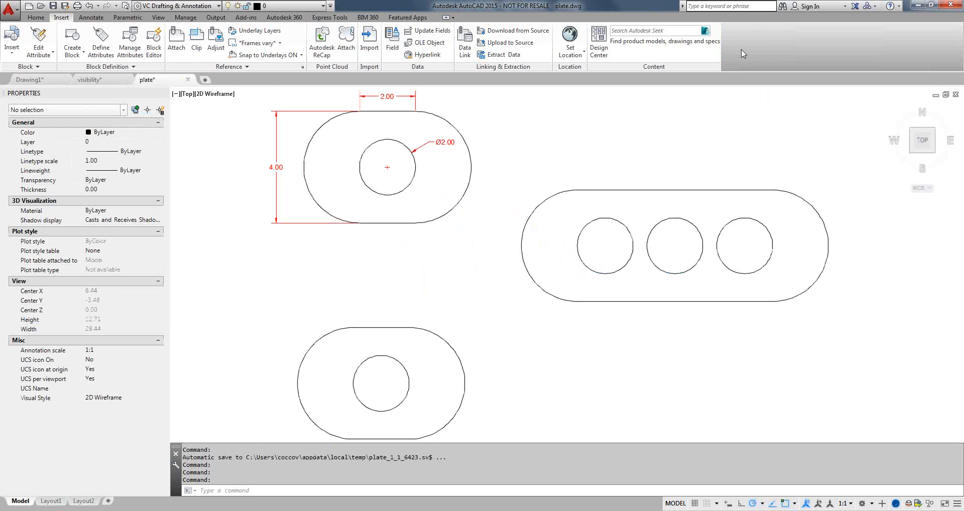
- Return to the visibility drawing and close the Block Editor, saving the changes to Syscom2
click(109, 81)
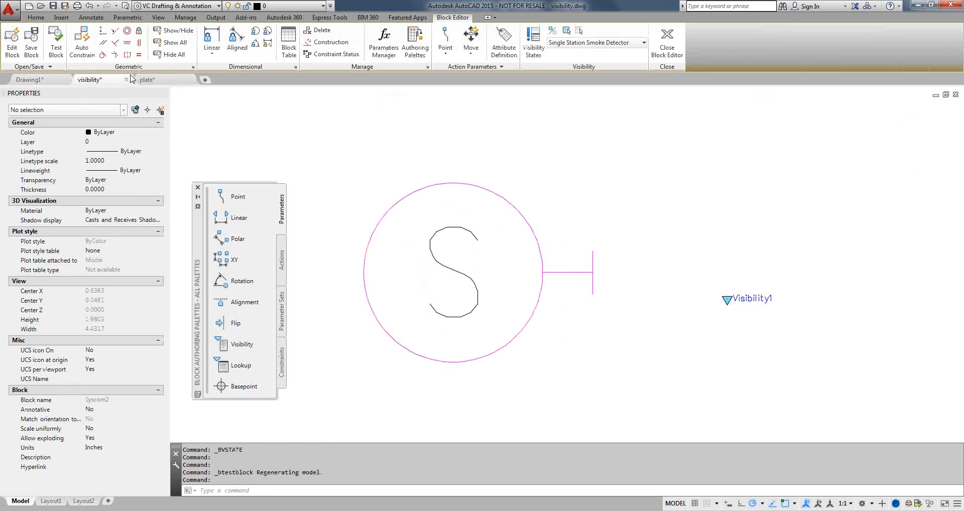
click(158, 80)
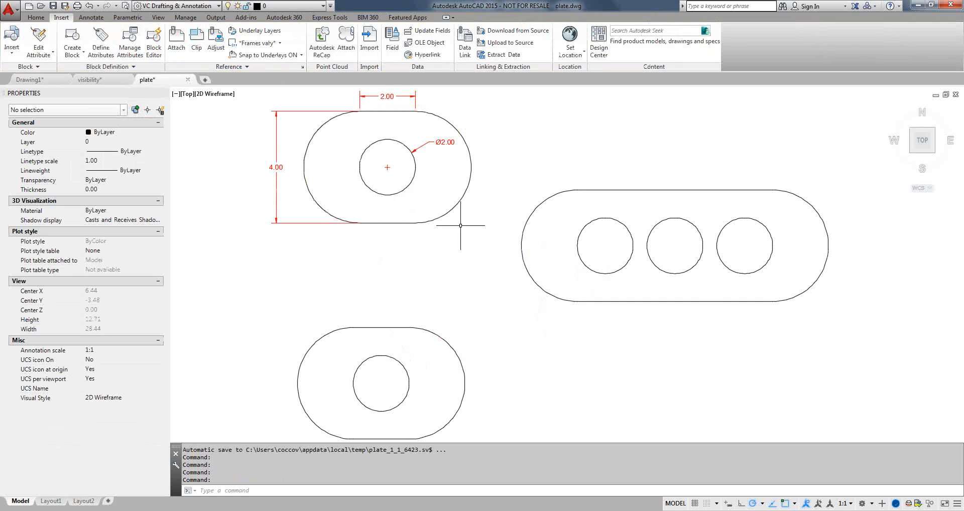
click(88, 81)
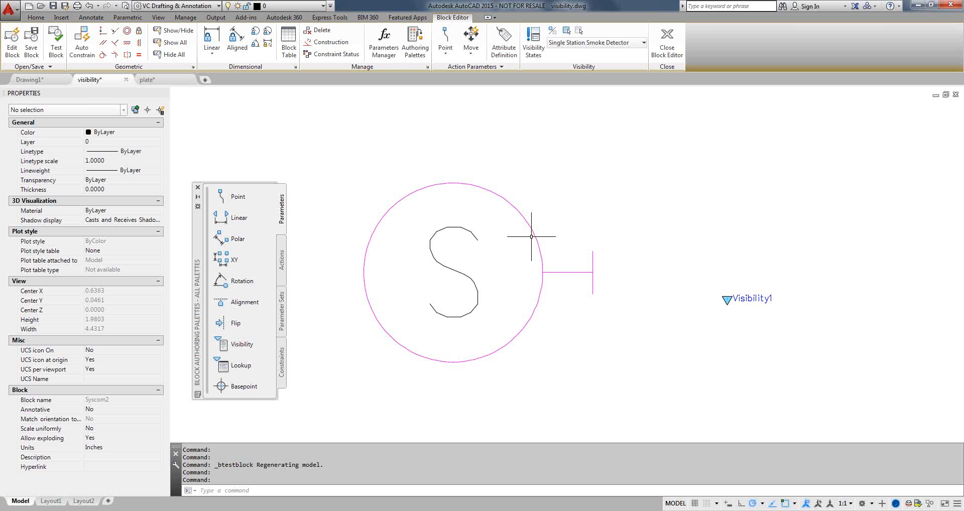
click(681, 47)
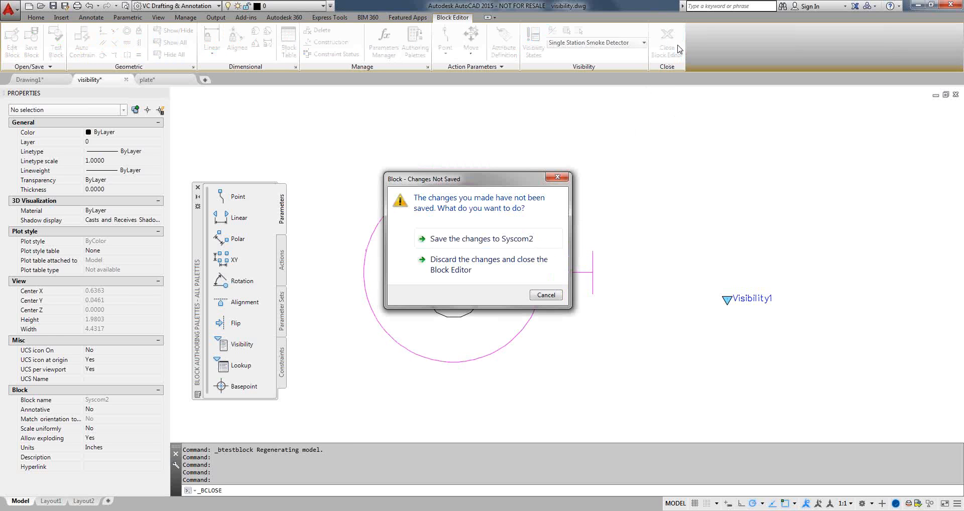
click(487, 241)
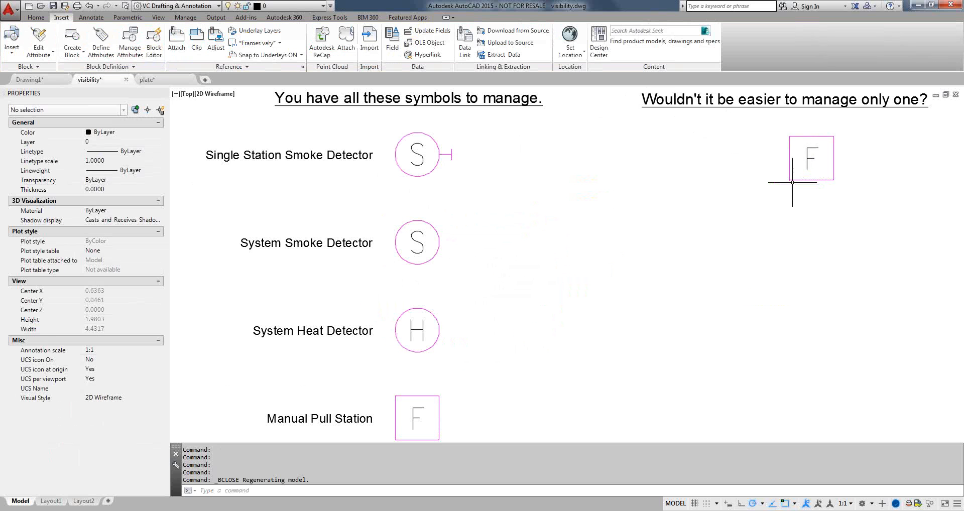
- Insert the syscom block exploded at 0,0,0 with a uniform scale of 1 and rotation 0
text(i)
key(Return)
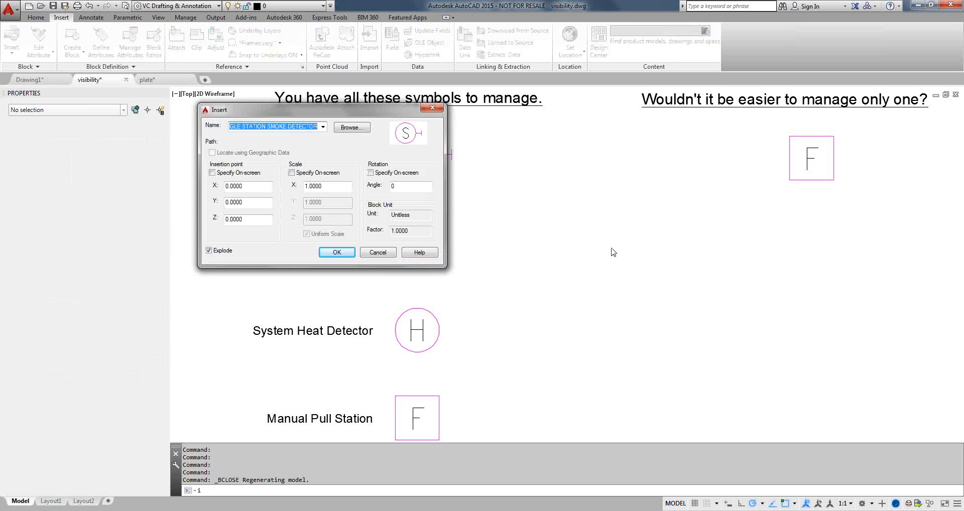
click(322, 127)
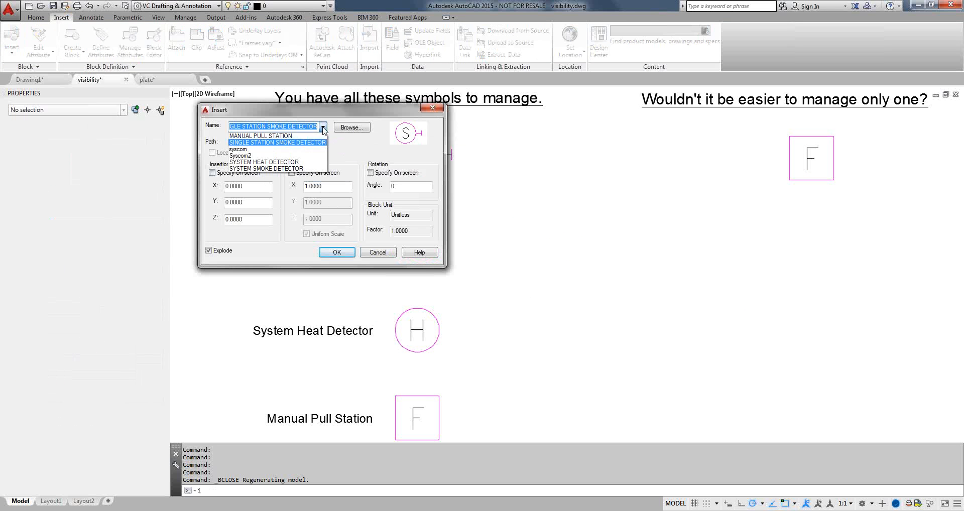
click(261, 149)
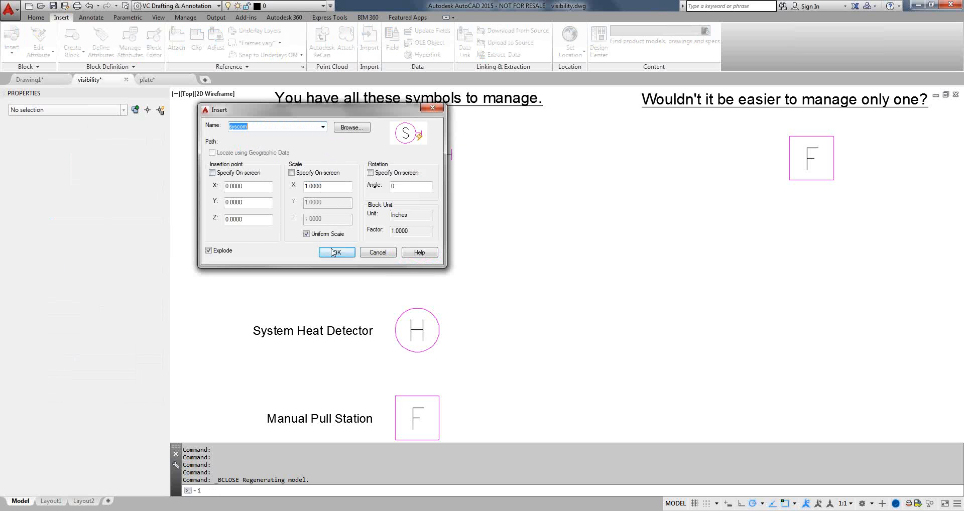
click(337, 252)
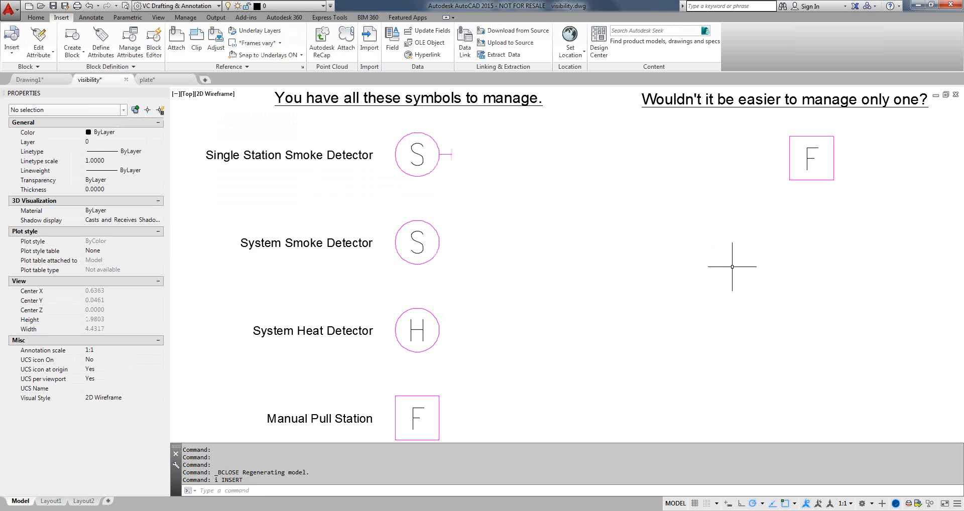
- Insert the syscom block unexploded, specifying its insertion point on screen just below the existing F symbol
key(Return)
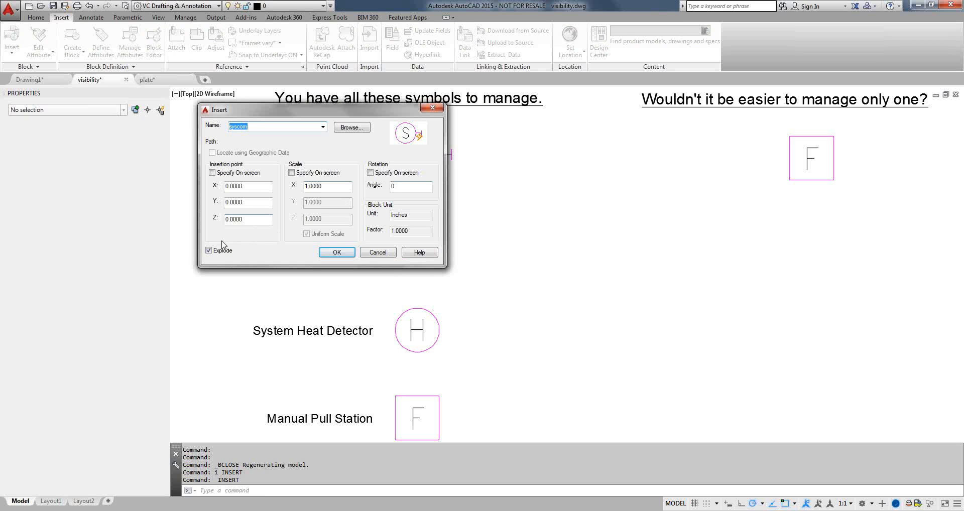
click(208, 250)
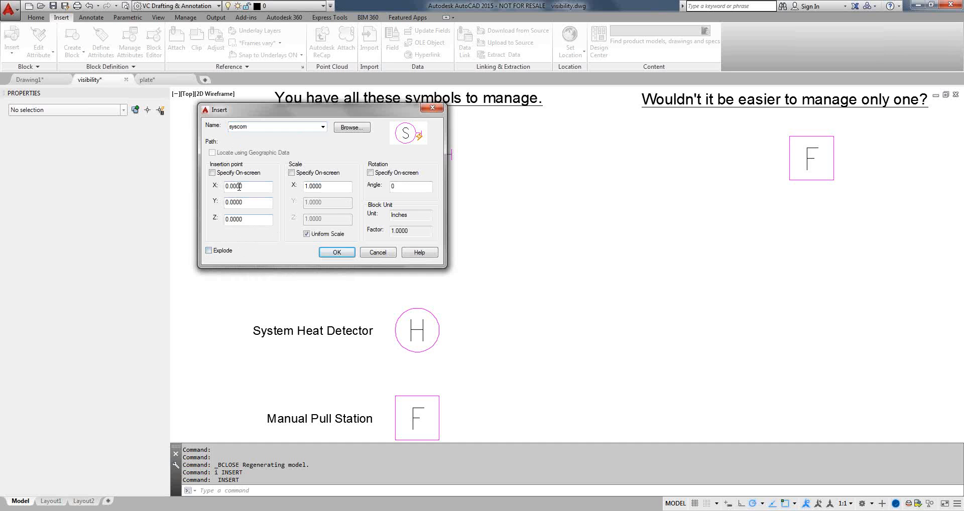
click(212, 173)
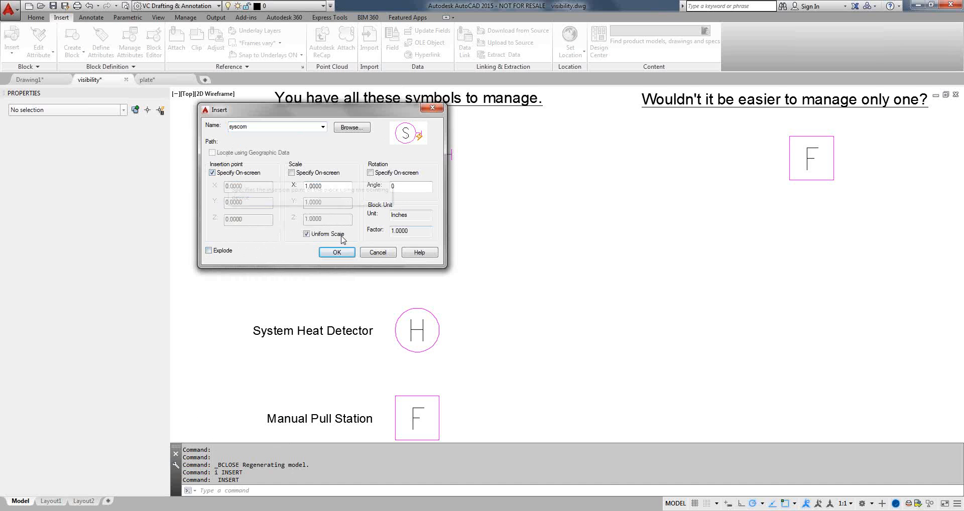
click(342, 254)
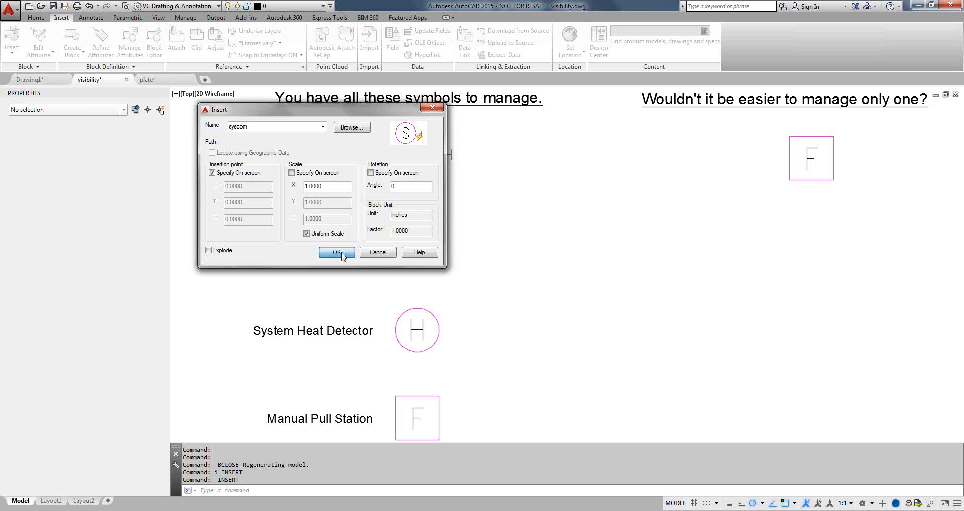
click(342, 253)
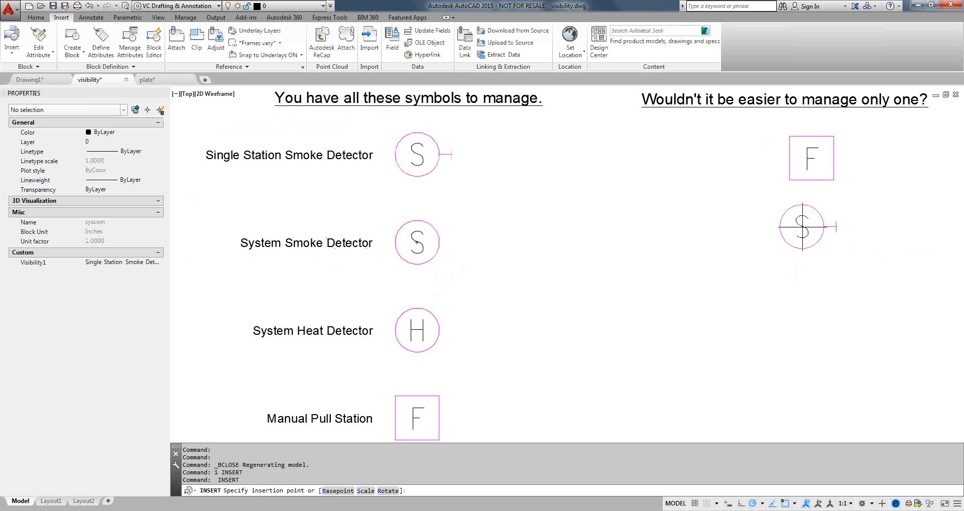
click(816, 235)
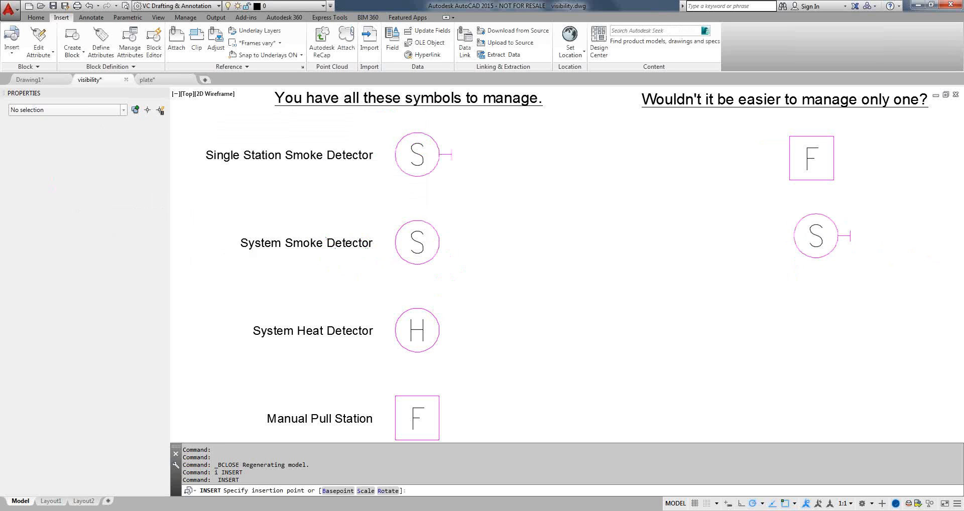
- Select the S and F block references under the "only one" heading to compare their visibility grips and properties, and clear the selection
click(829, 255)
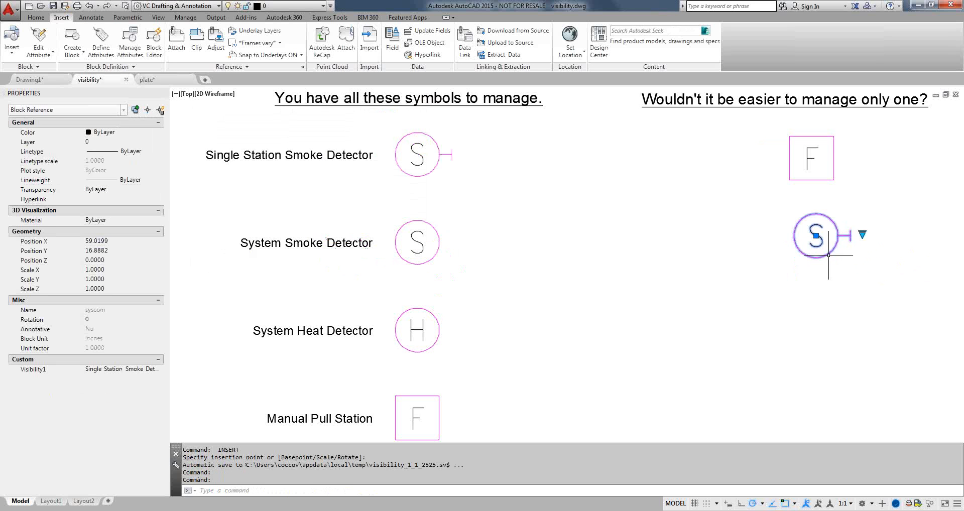
click(835, 164)
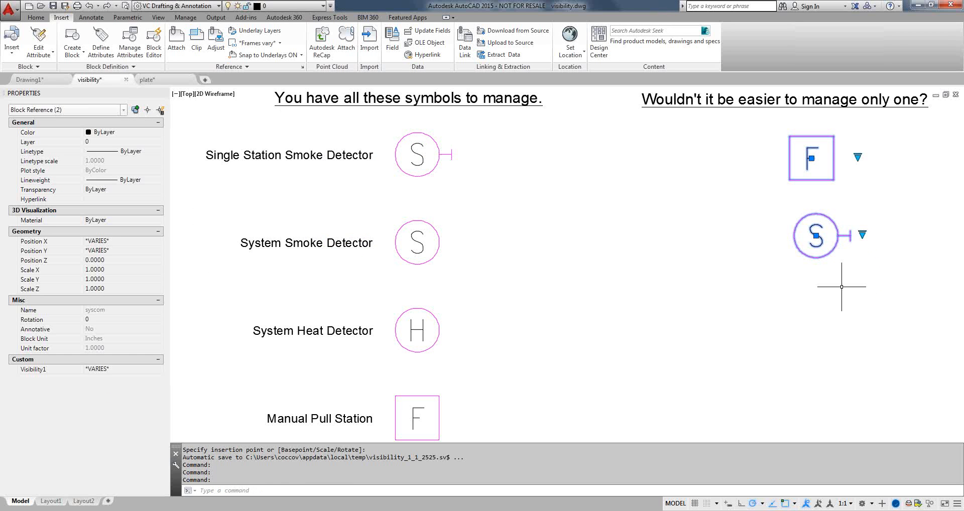
key(Escape)
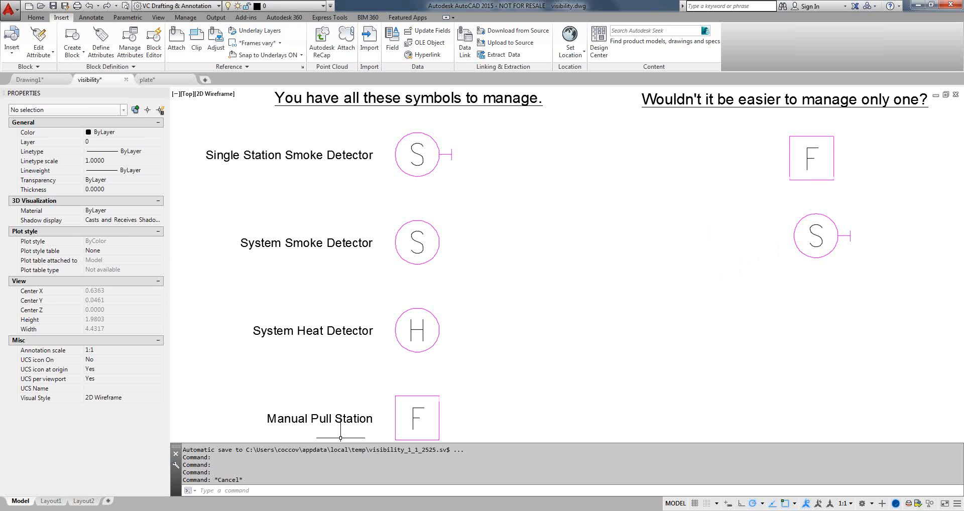
- Switch to the PowerPoint presentation and display slide 5, the "Questions?" slide
key(alt+Tab)
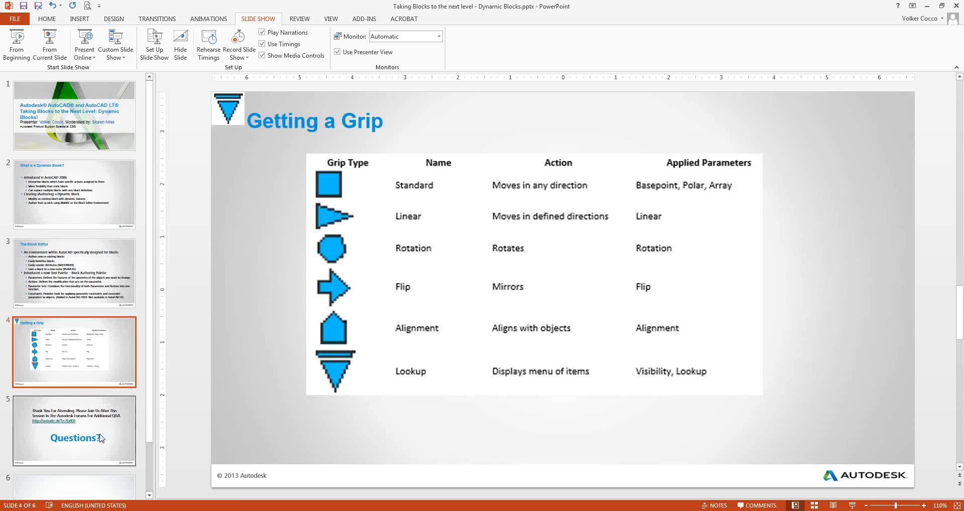
click(100, 438)
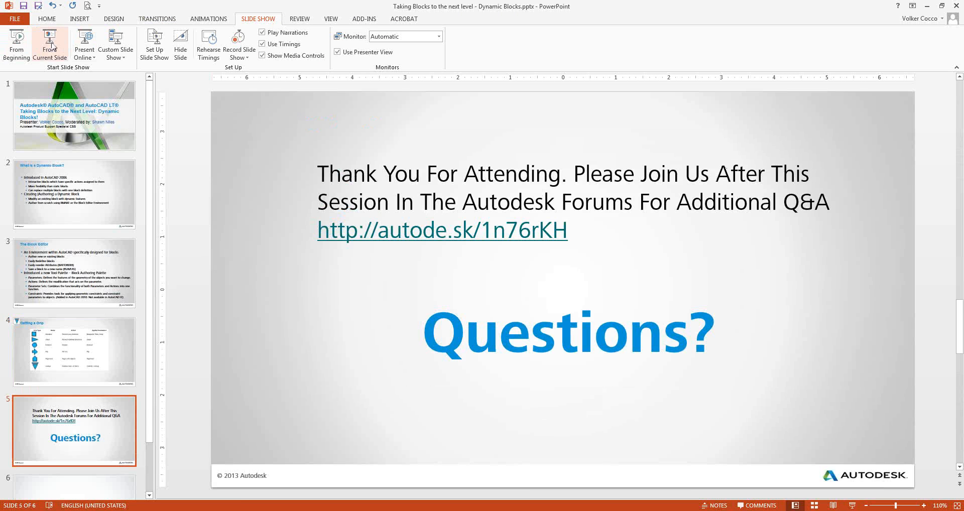